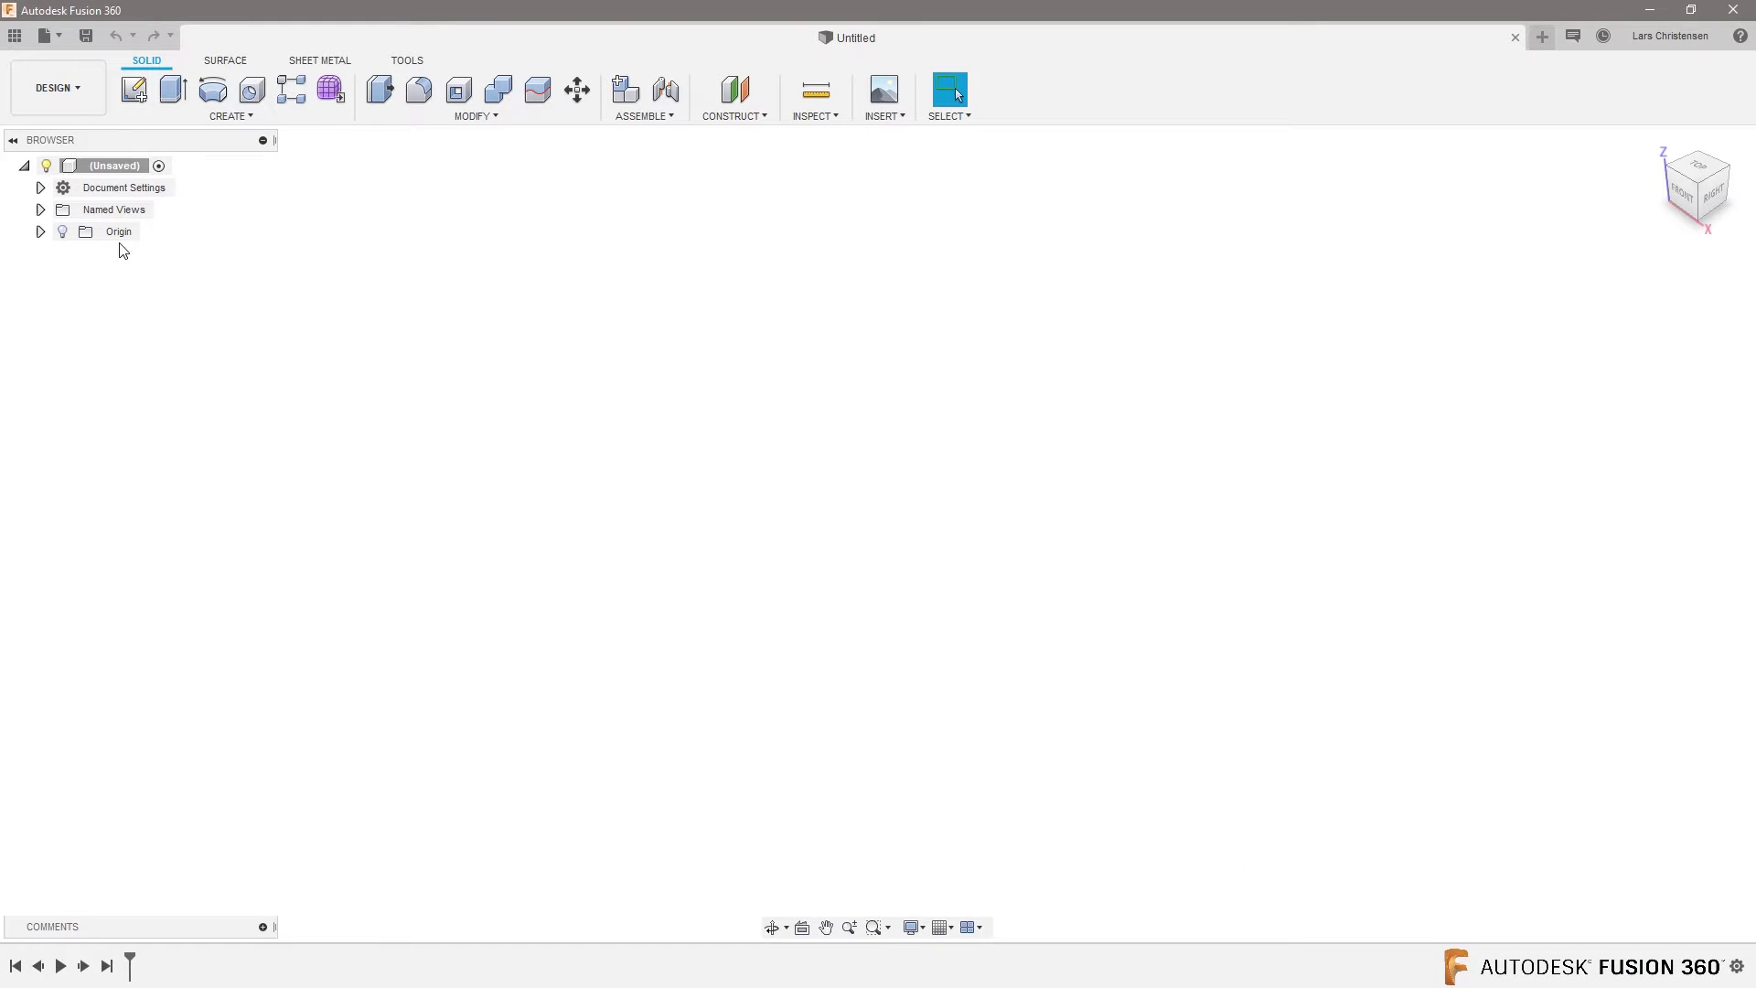
Start a sketch on the horizontal plane and draw a rectangle about 124 by 22 mm, extending in negative X from the origin
{"action": "left_click", "coordinate": [133, 88]}
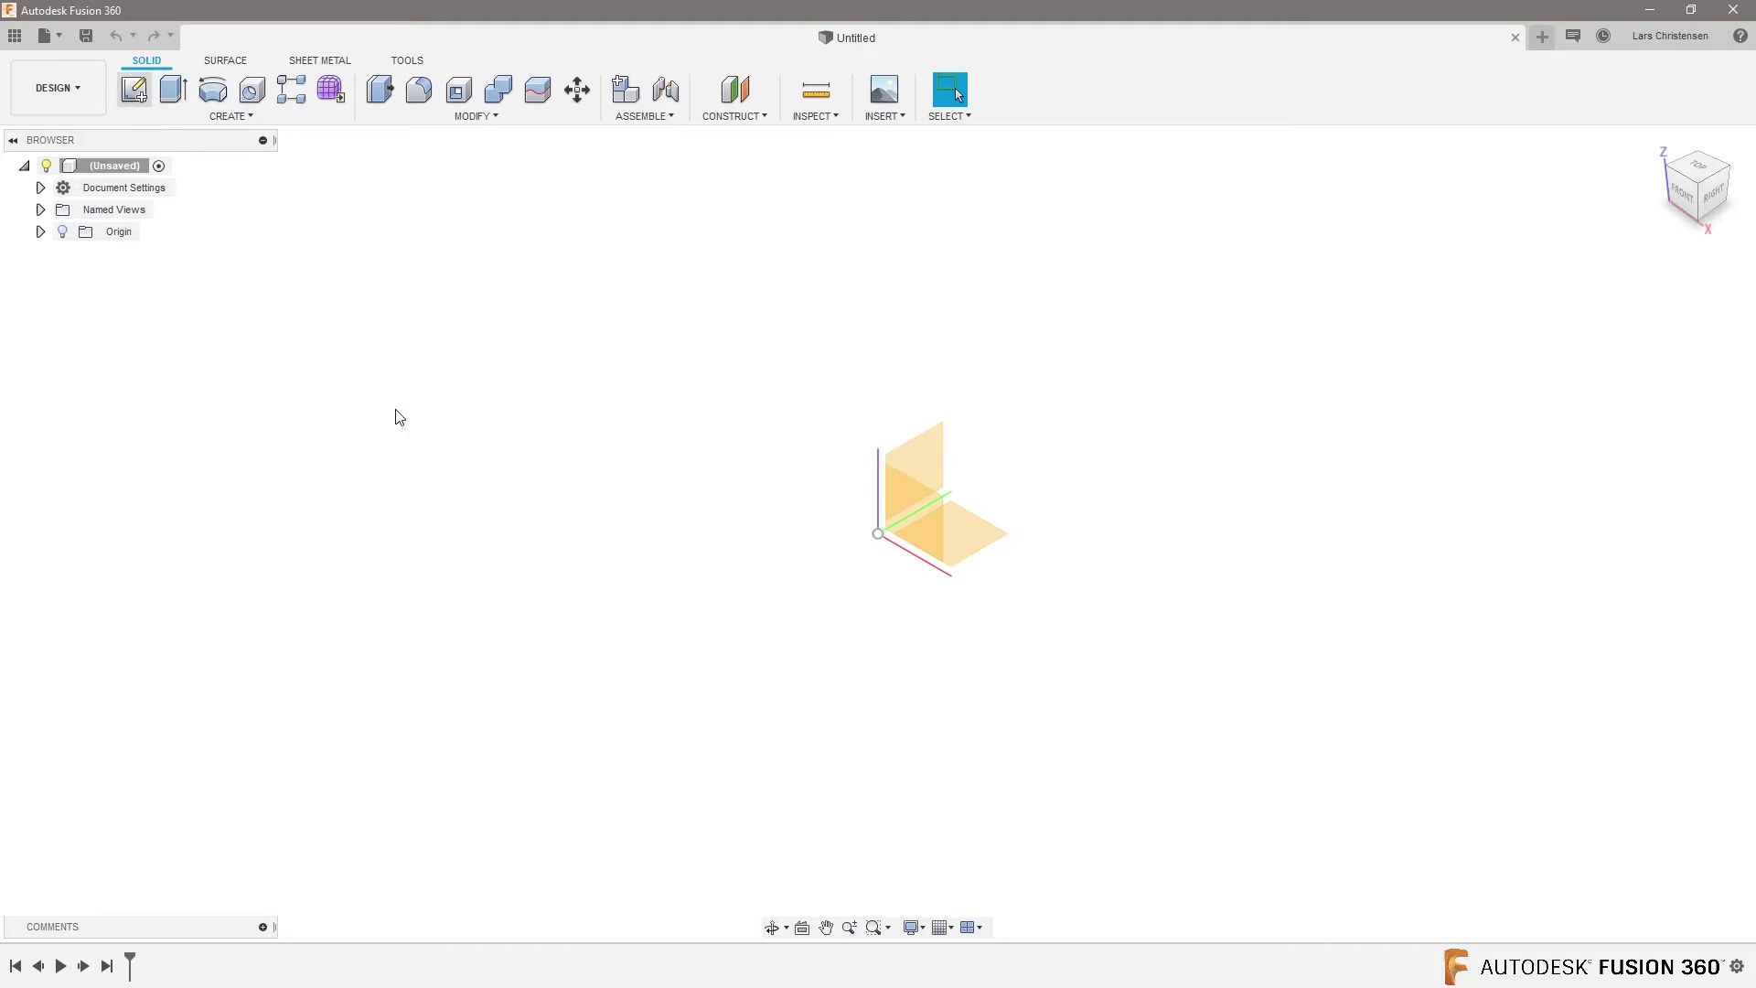
{"action": "left_click", "coordinate": [910, 471]}
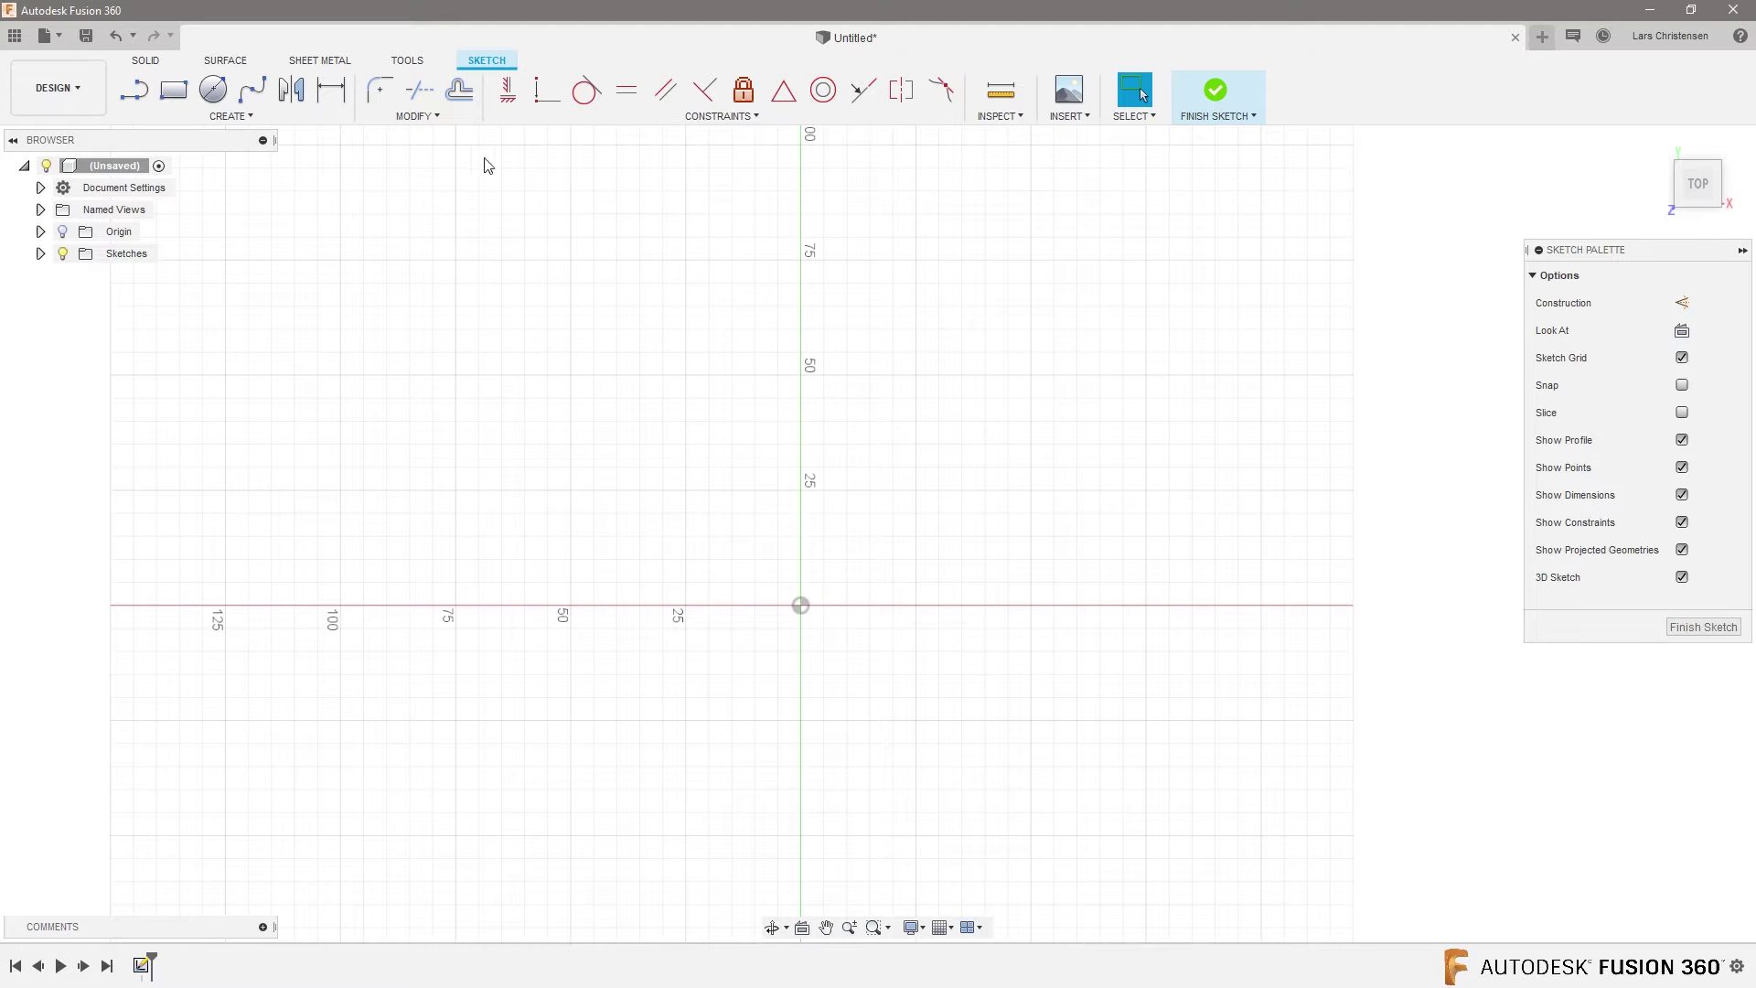
{"action": "left_click", "coordinate": [176, 92]}
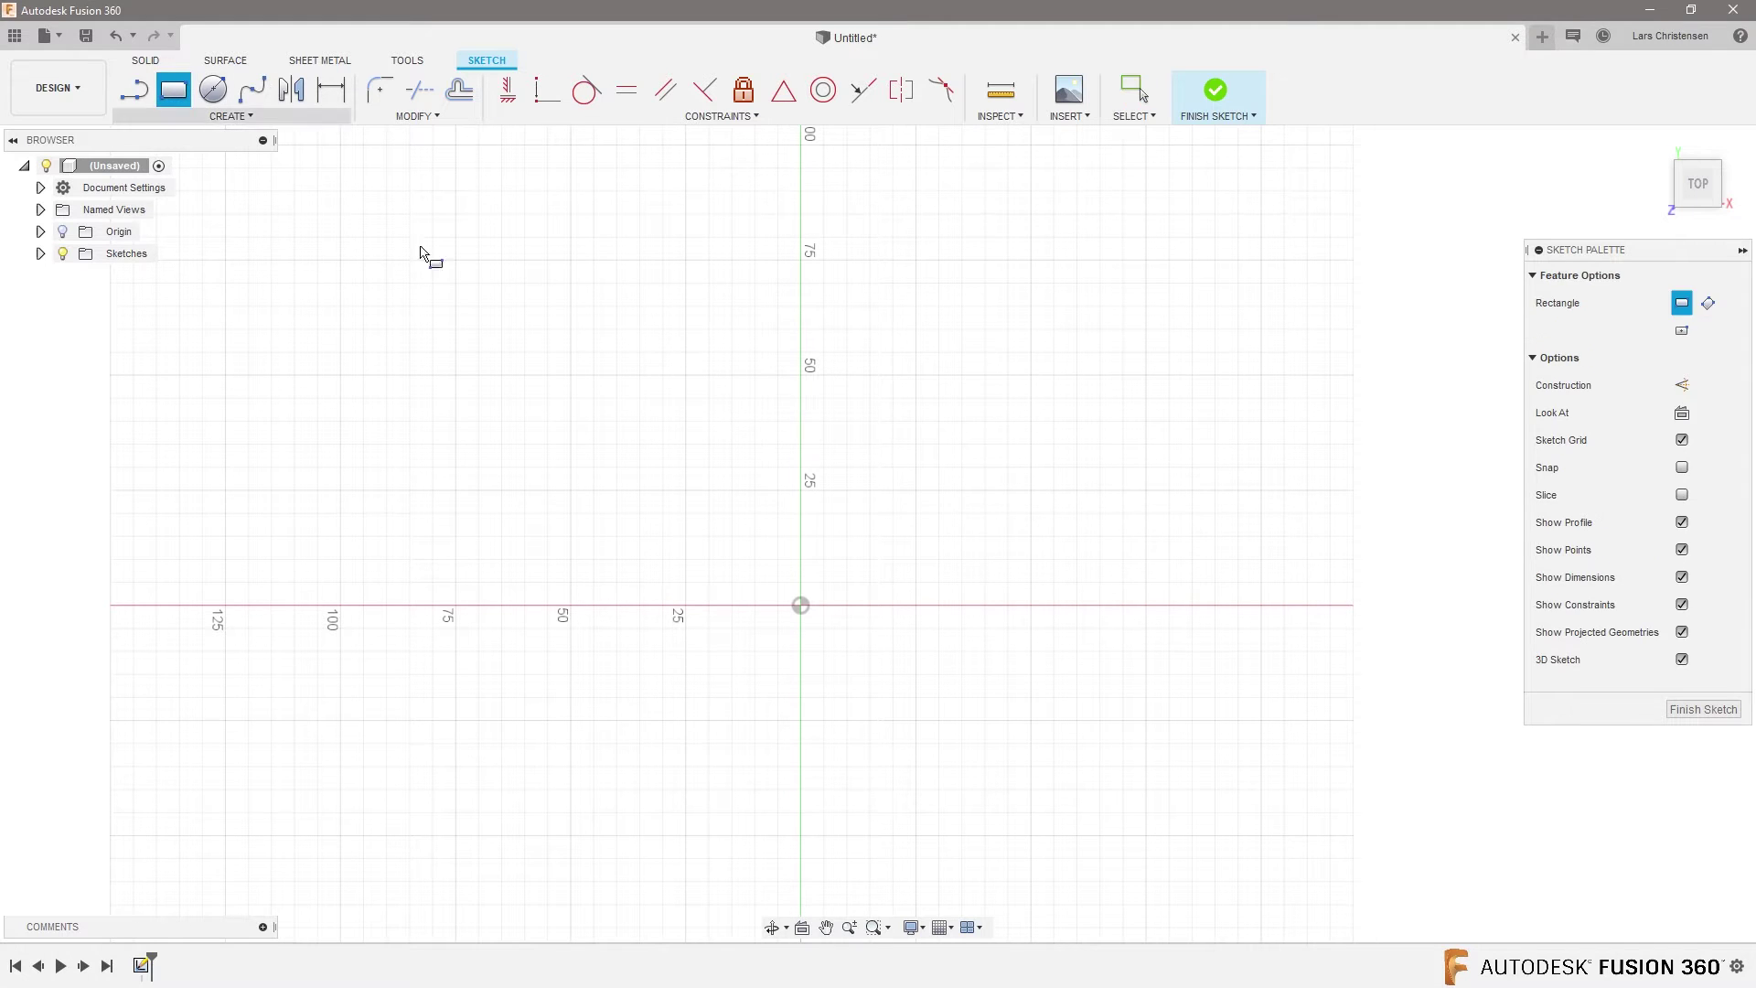
{"action": "left_click", "coordinate": [802, 605]}
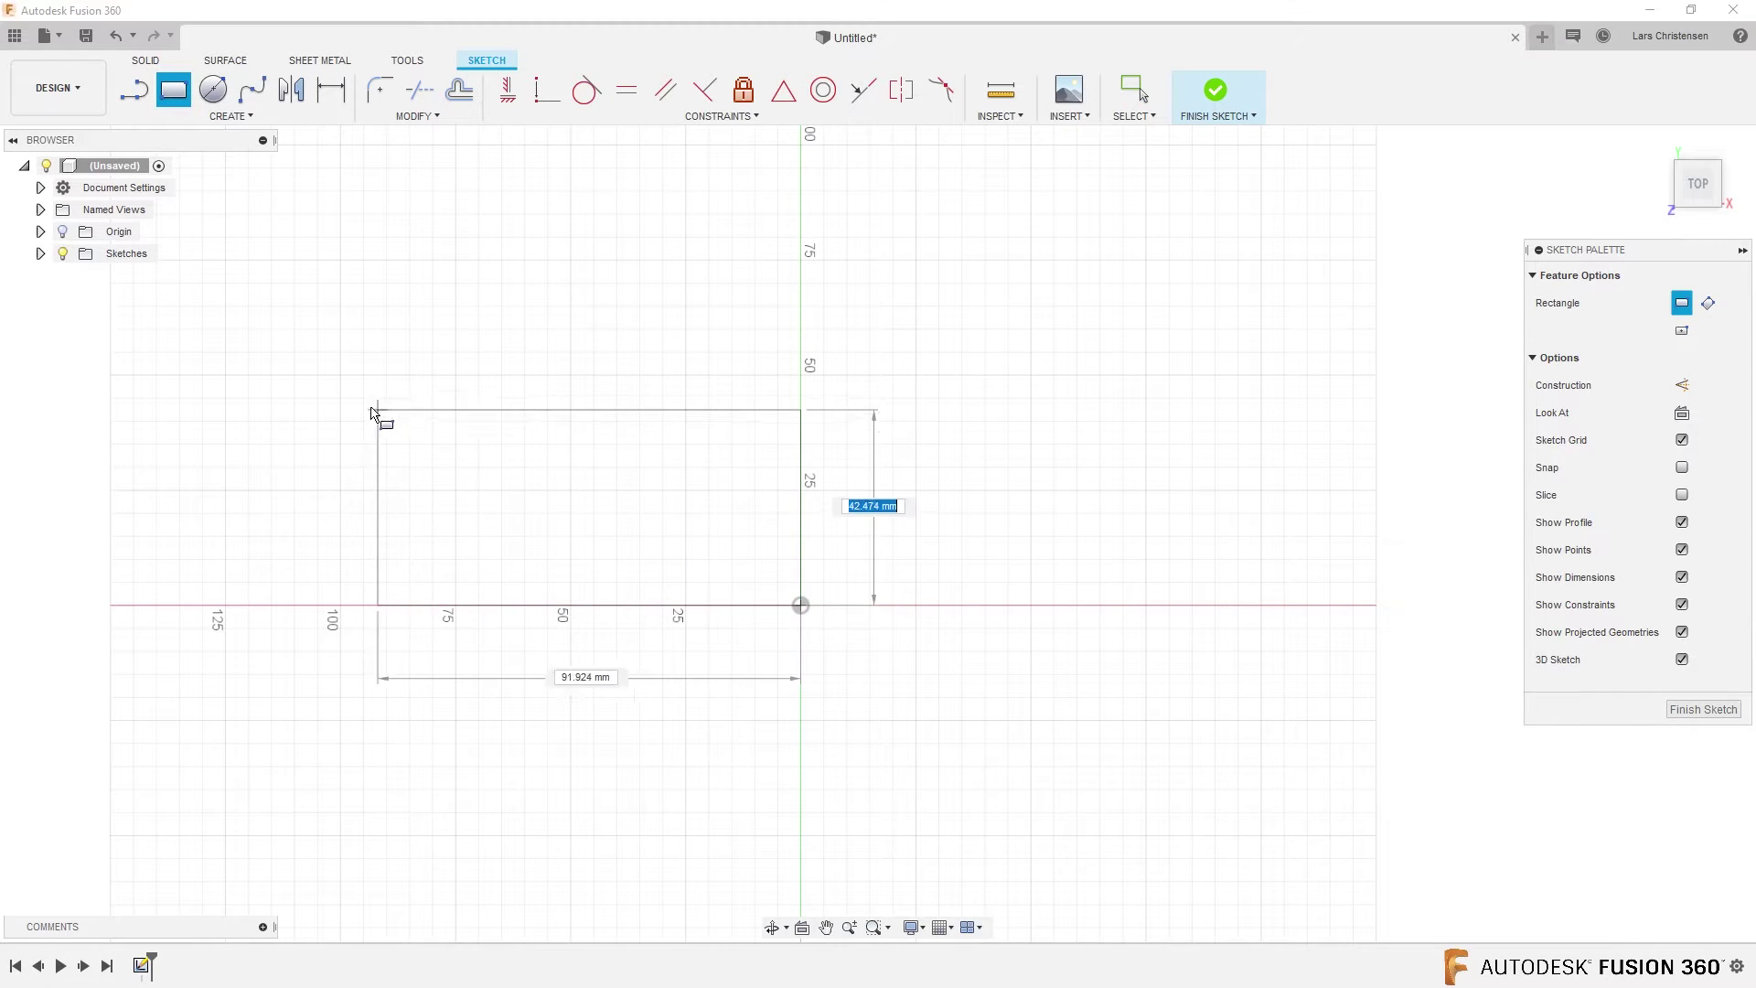
{"action": "left_click", "coordinate": [232, 503]}
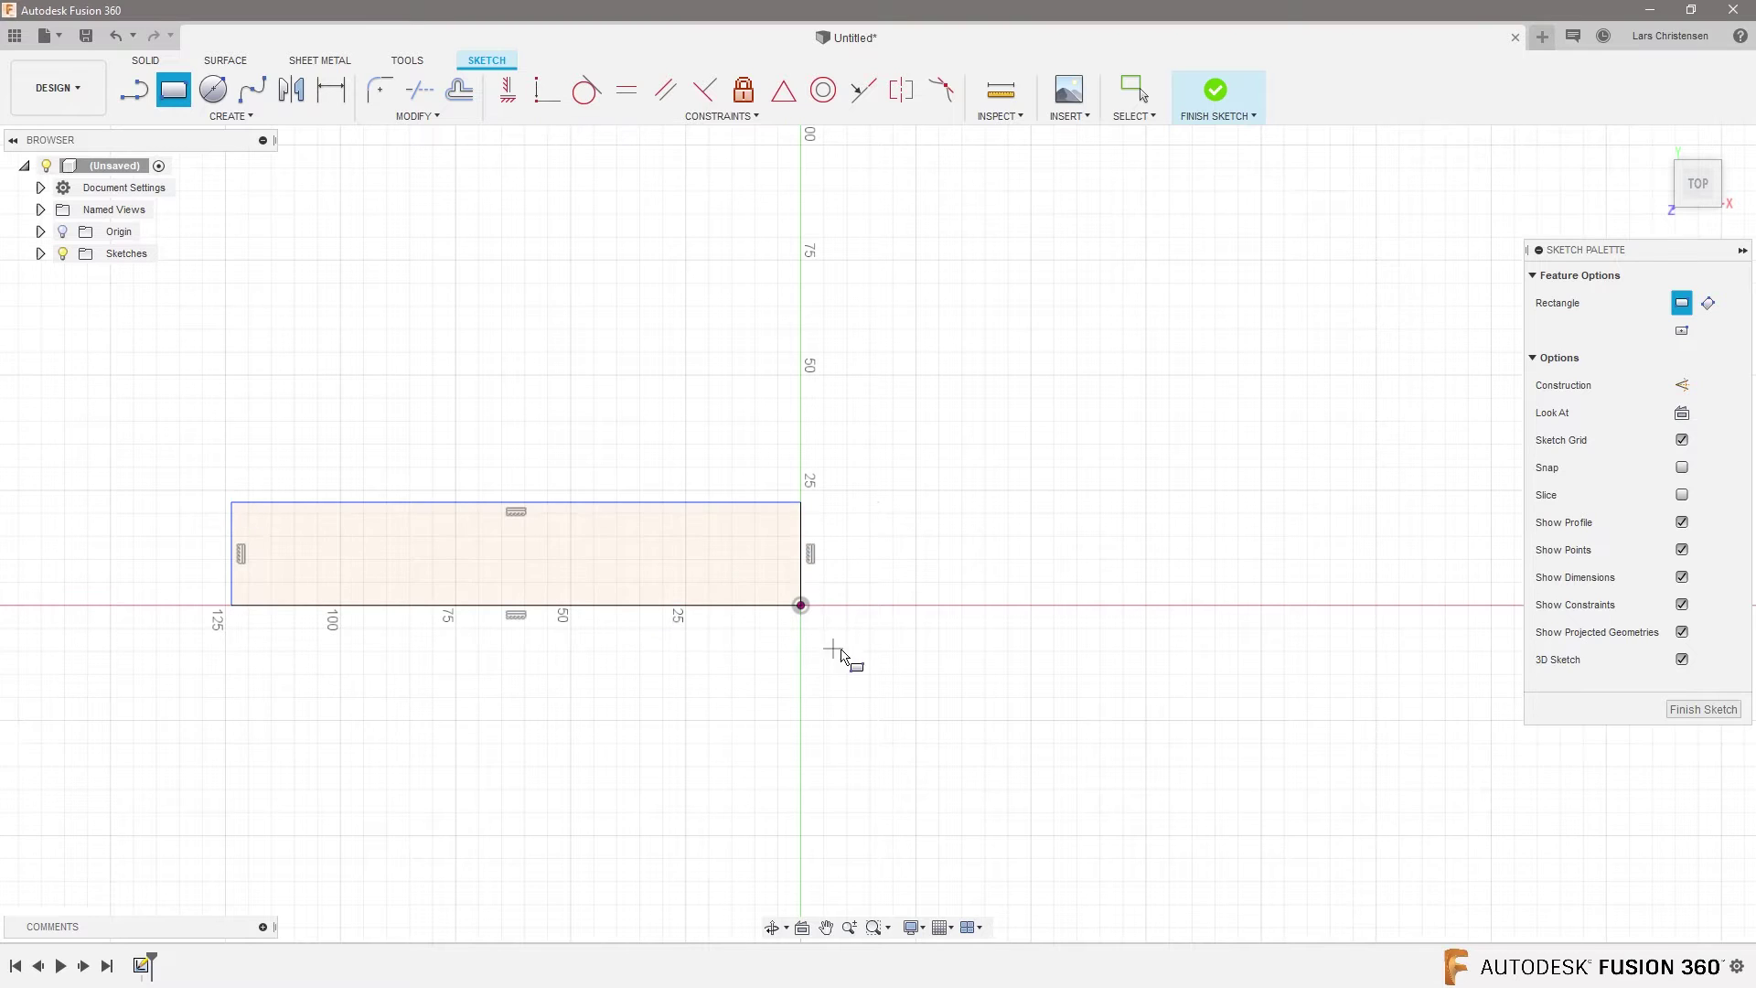
Draw two tangent arcs curving upward from the rectangle's corners, one from the origin and one from the corner above it
{"action": "left_click", "coordinate": [229, 116]}
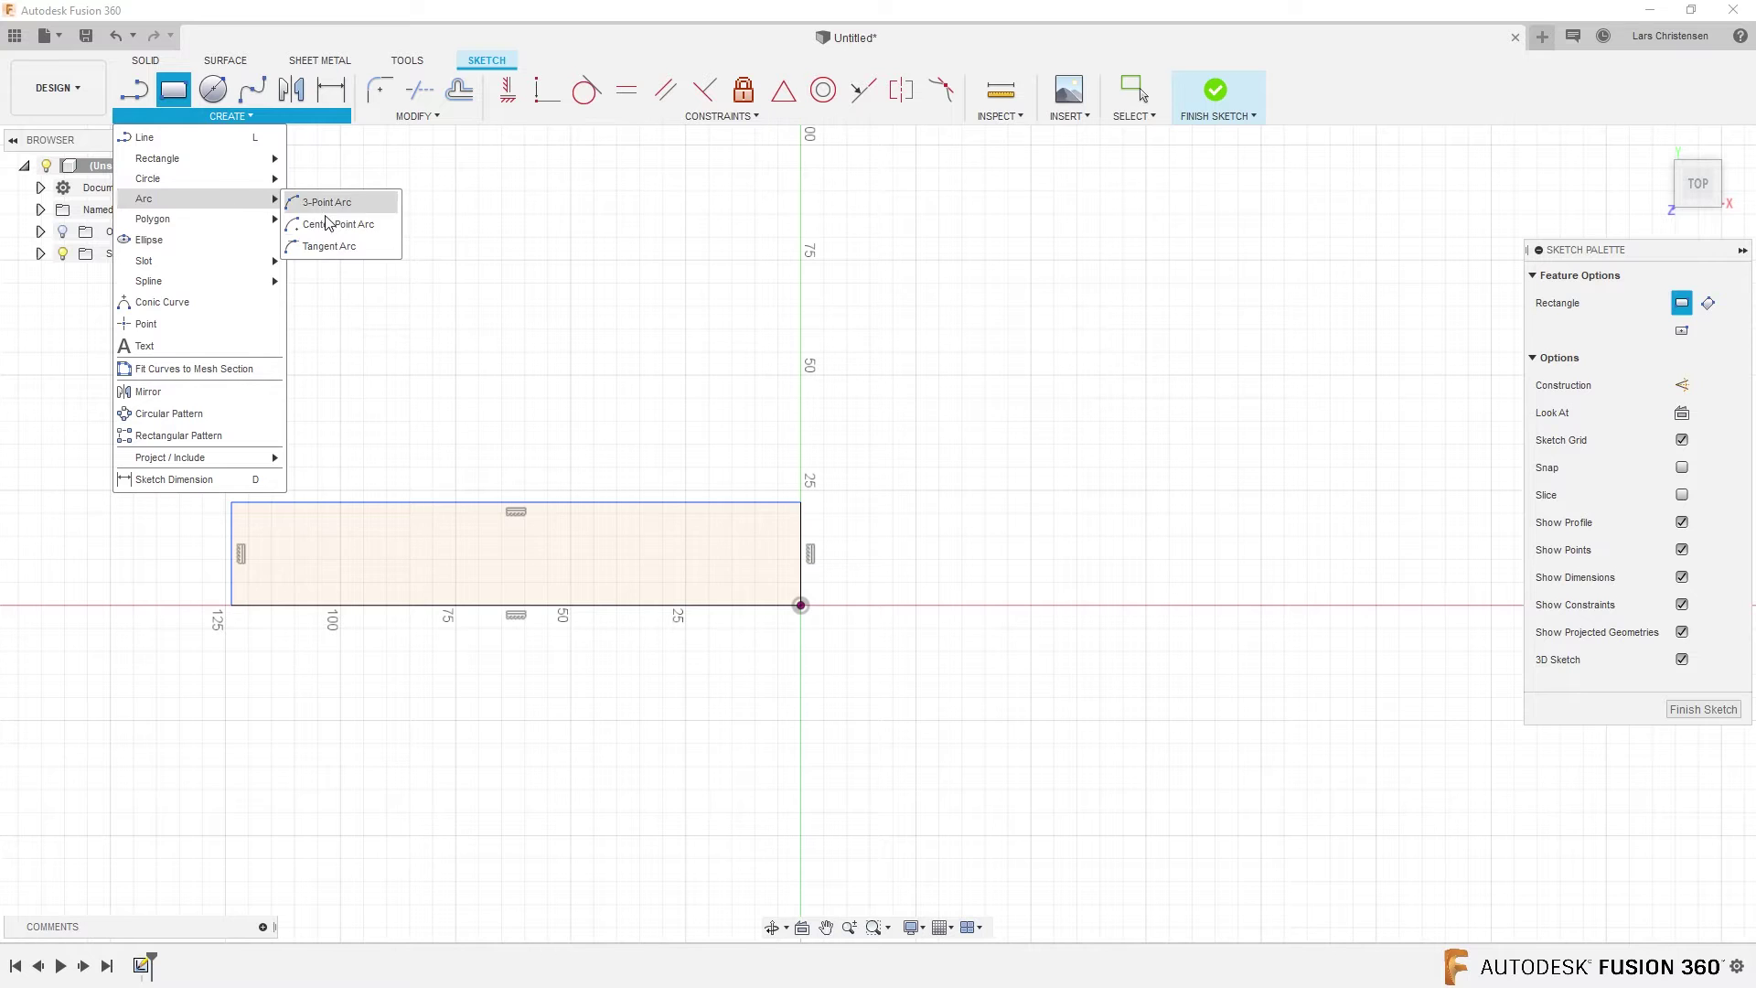
{"action": "left_click", "coordinate": [331, 256]}
{"action": "left_click", "coordinate": [801, 604]}
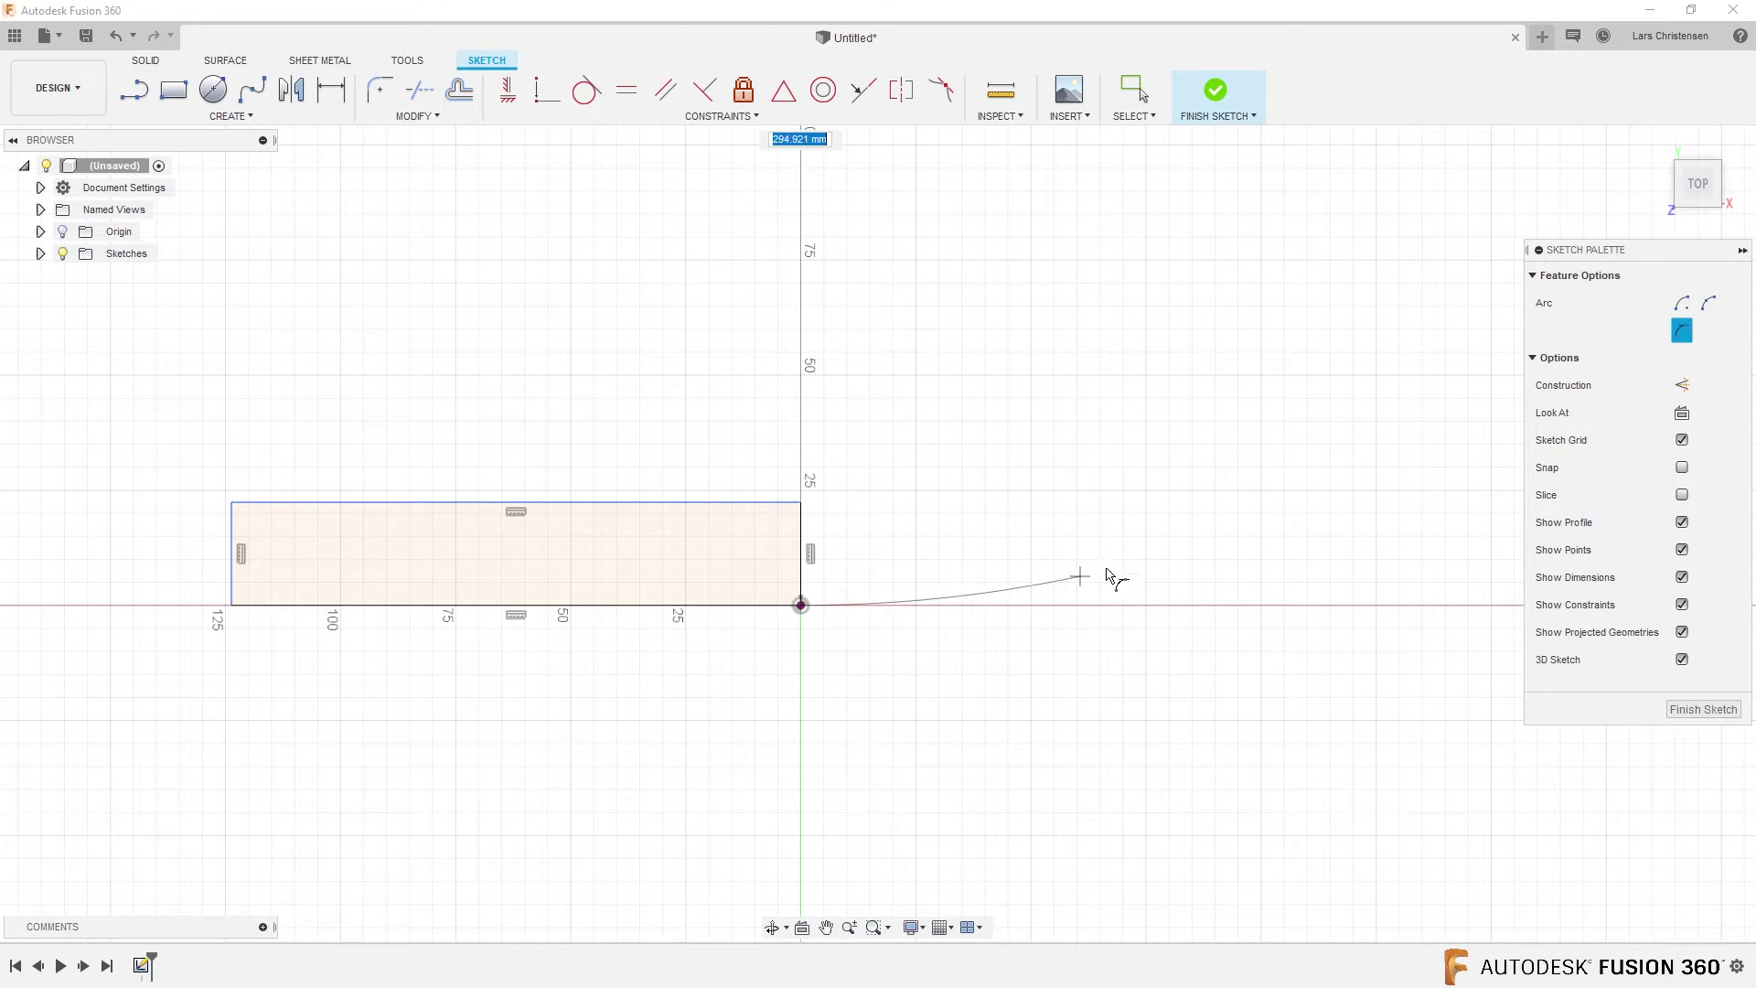
{"action": "left_click", "coordinate": [1500, 200]}
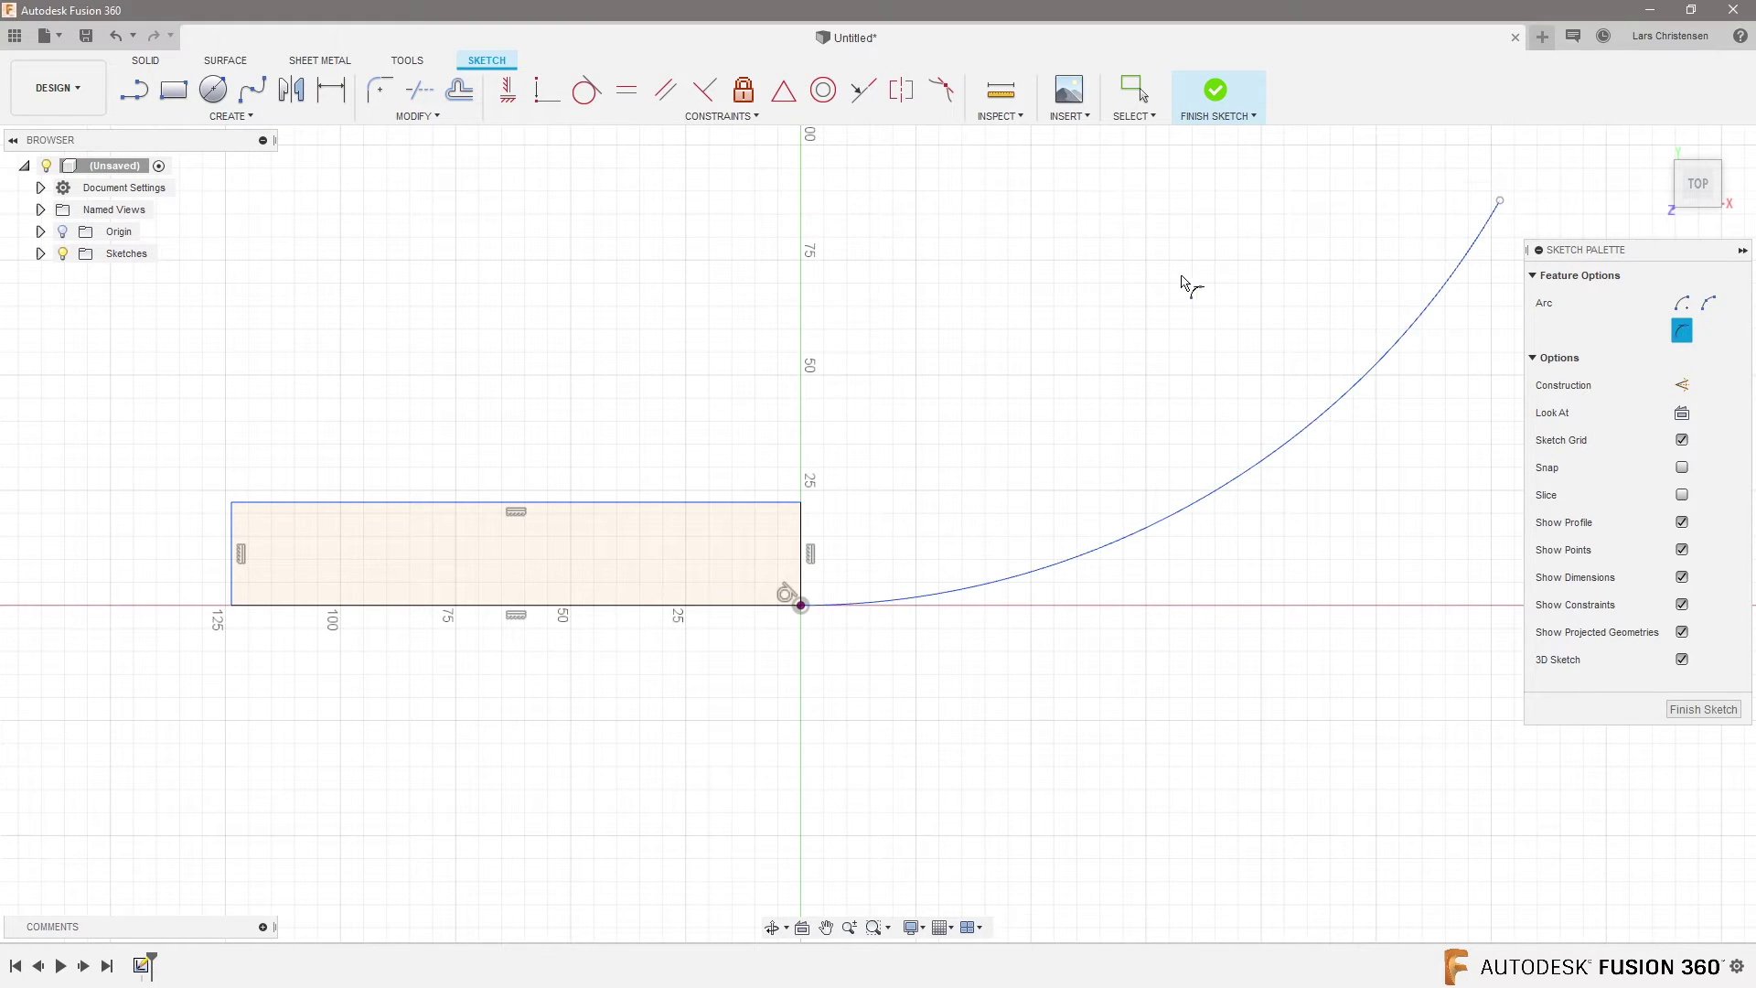
{"action": "left_click", "coordinate": [801, 502]}
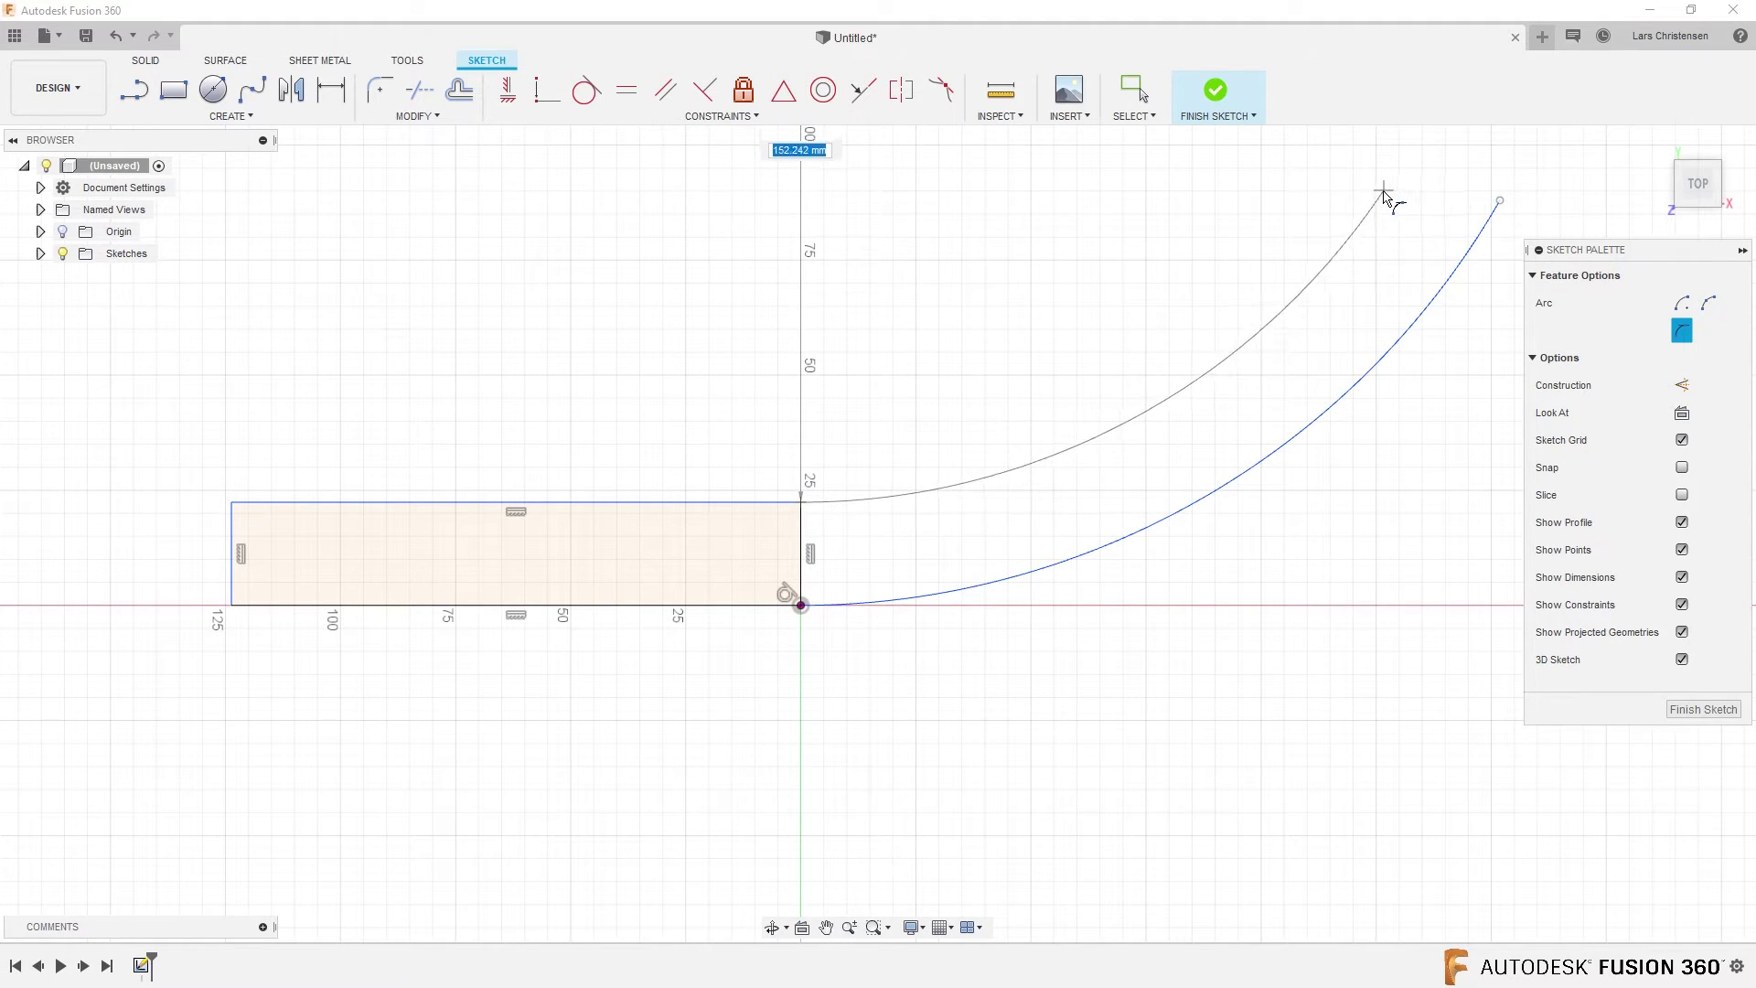
{"action": "left_click", "coordinate": [1383, 200]}
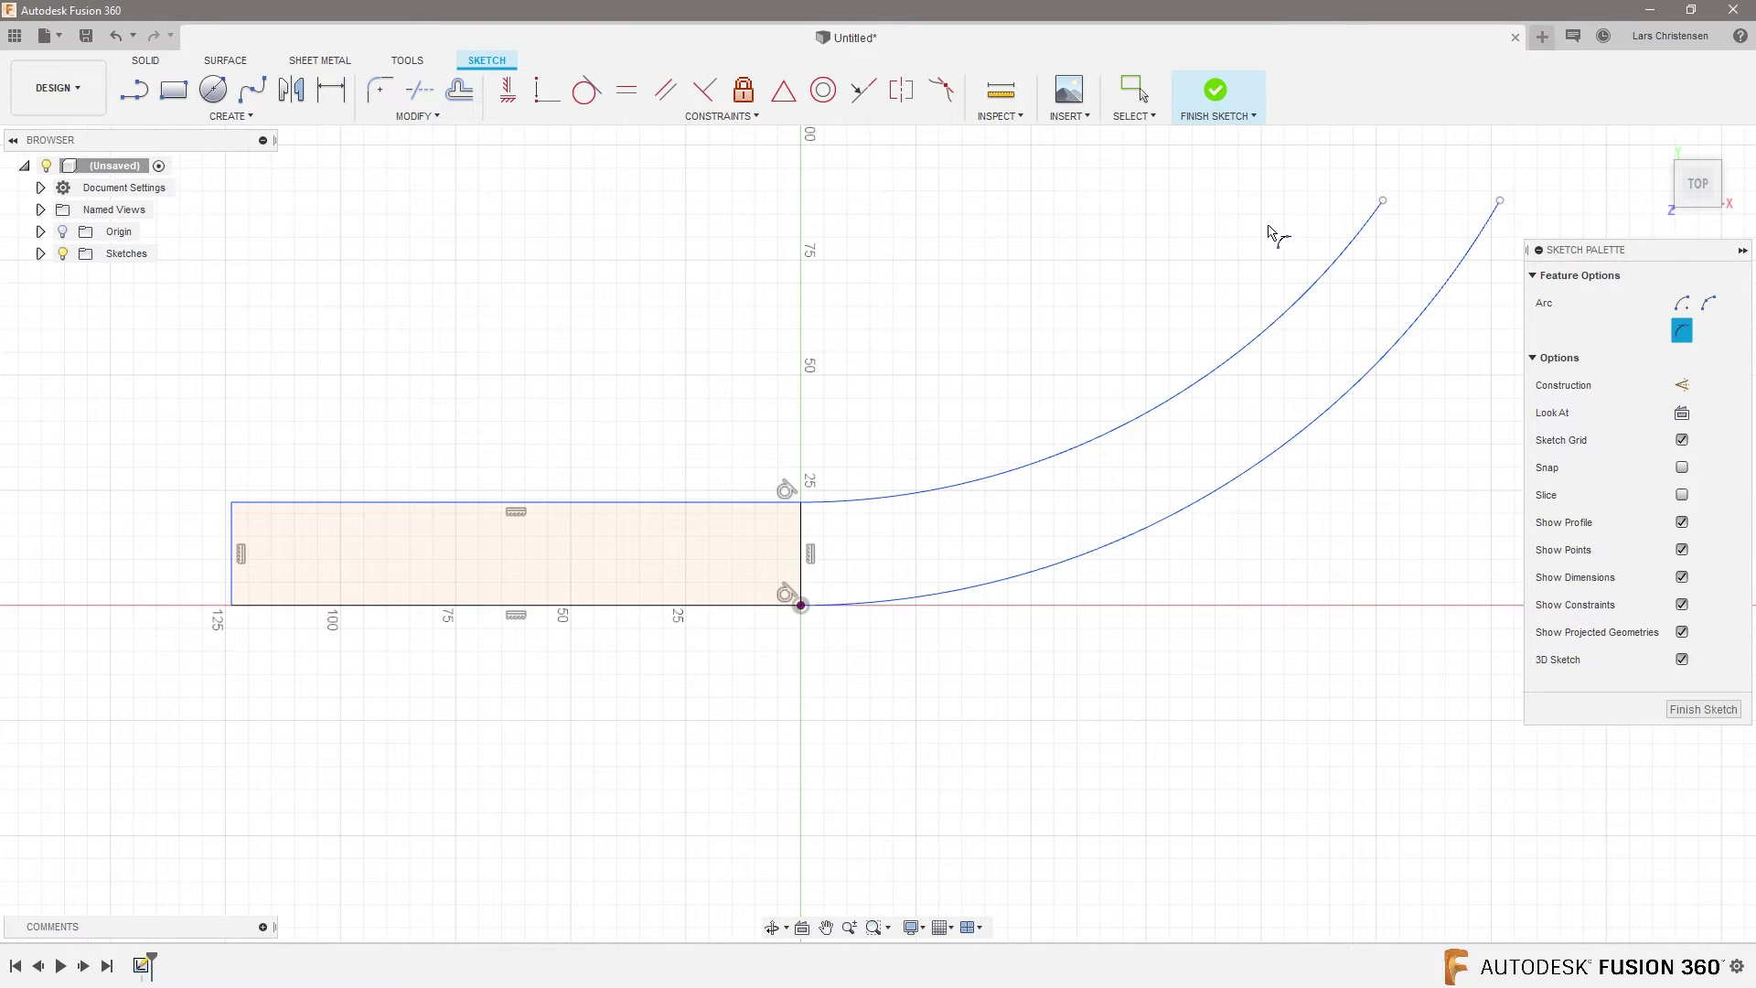
Close the curved section with a horizontal line about 25 mm long between the free ends of the two arcs
{"action": "key", "text": "d"}
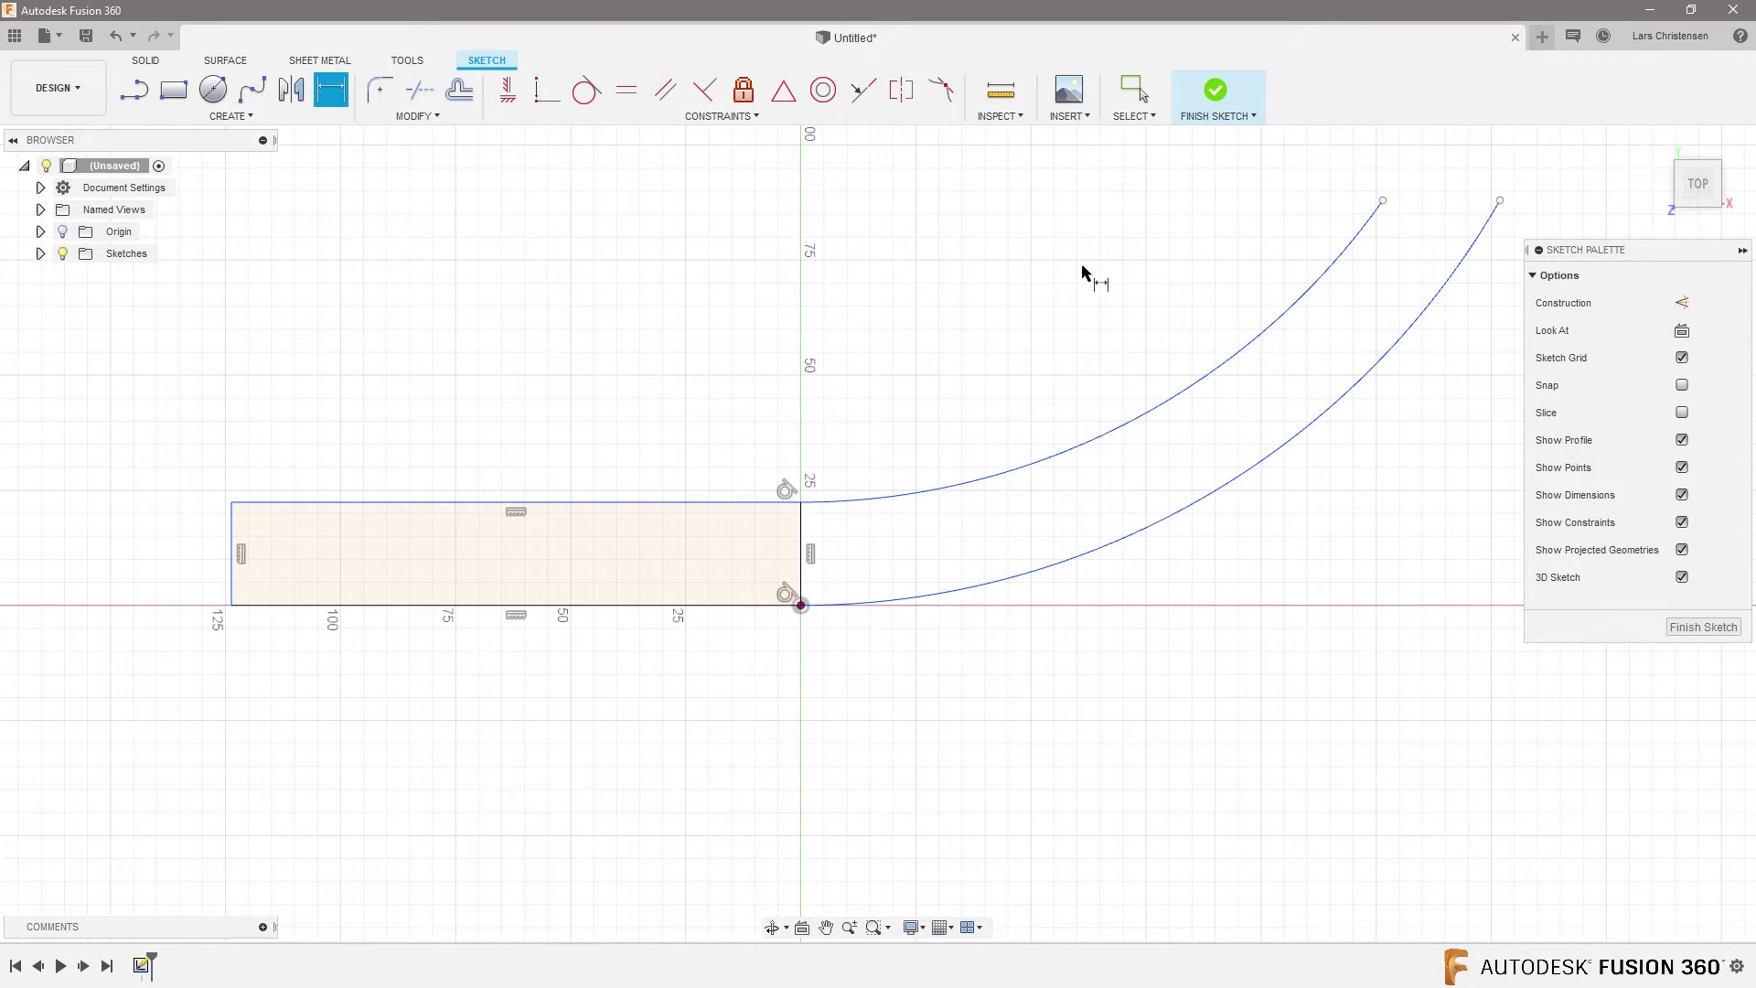
{"action": "key", "text": "Escape"}
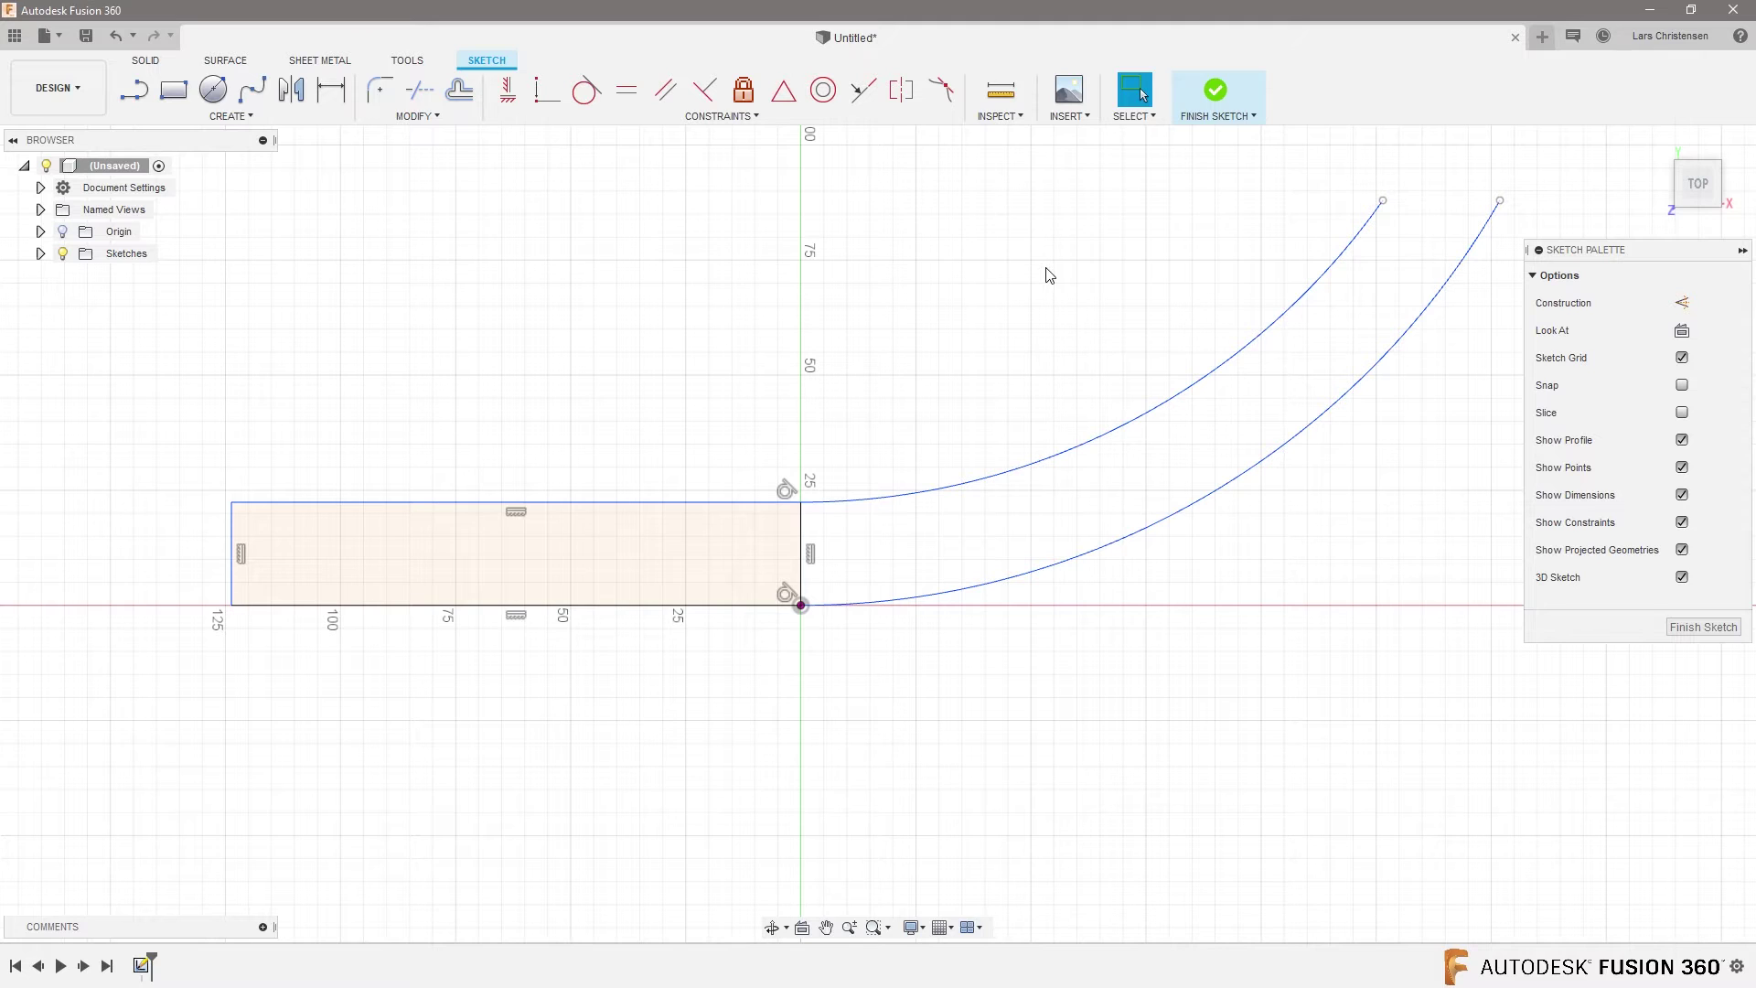
{"action": "key", "text": "l"}
{"action": "left_click", "coordinate": [1382, 200]}
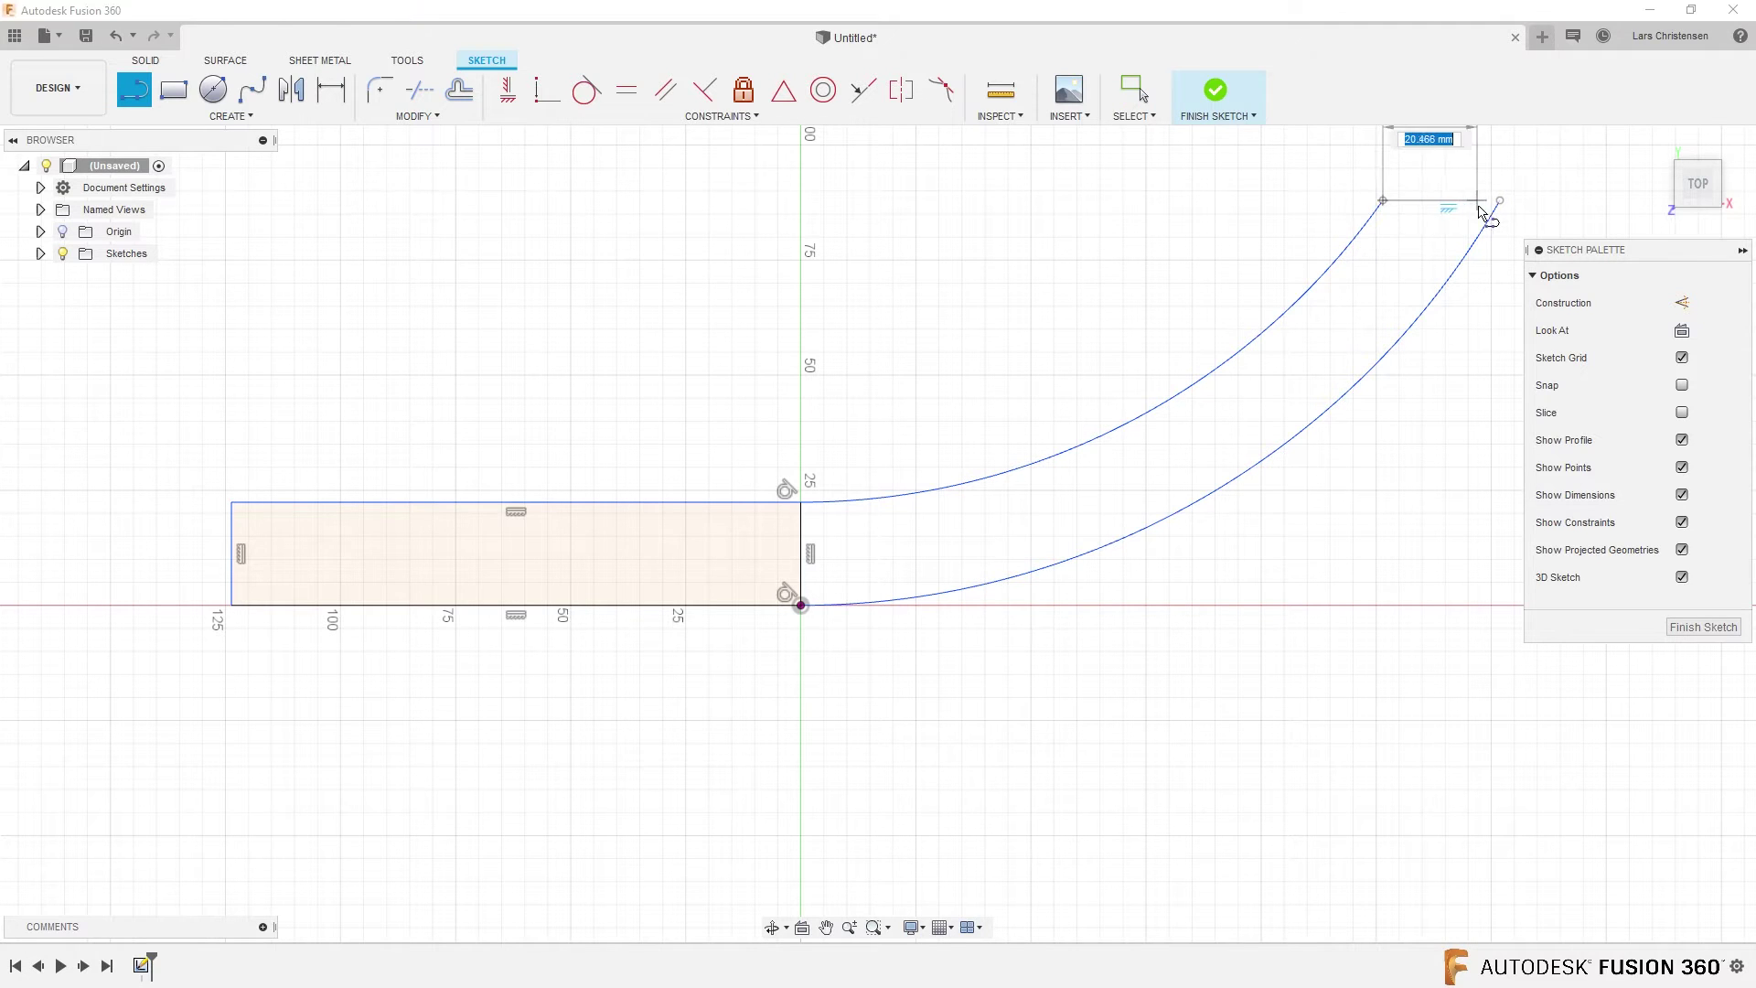
{"action": "left_click", "coordinate": [1499, 200]}
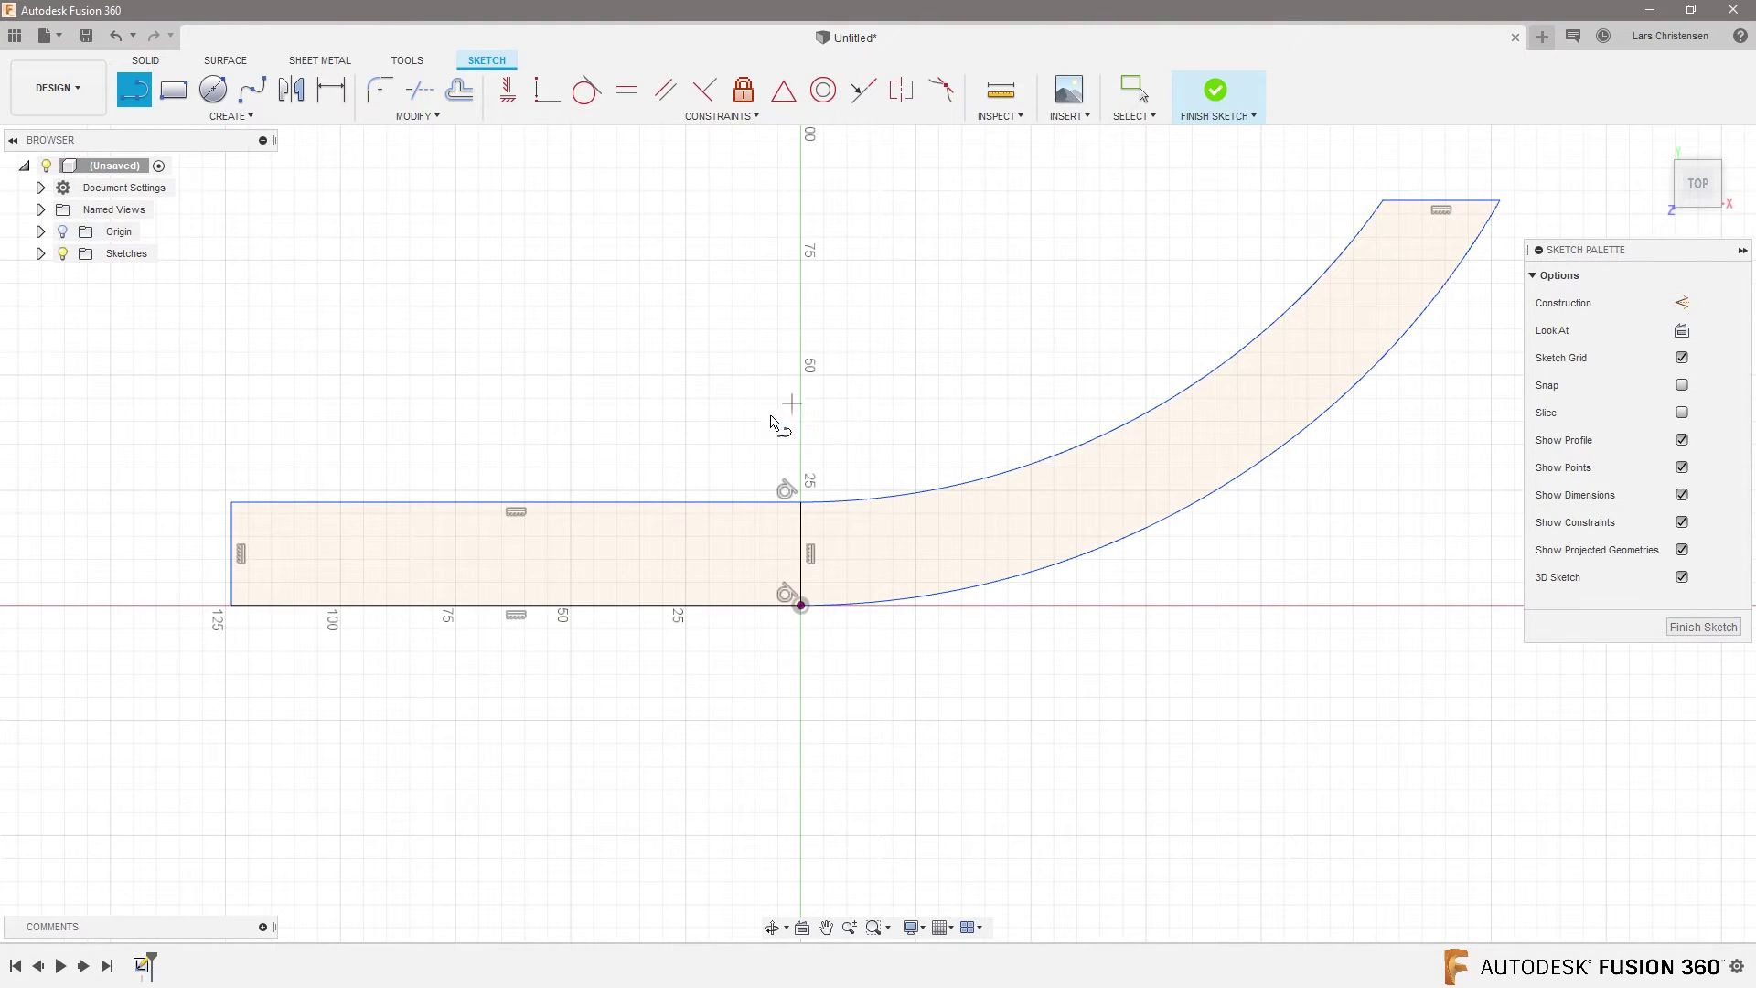
{"action": "key", "text": "Escape"}
Dimension the rectangle's short outer edge and the line closing the arcs at 22 mm each
{"action": "key", "text": "d"}
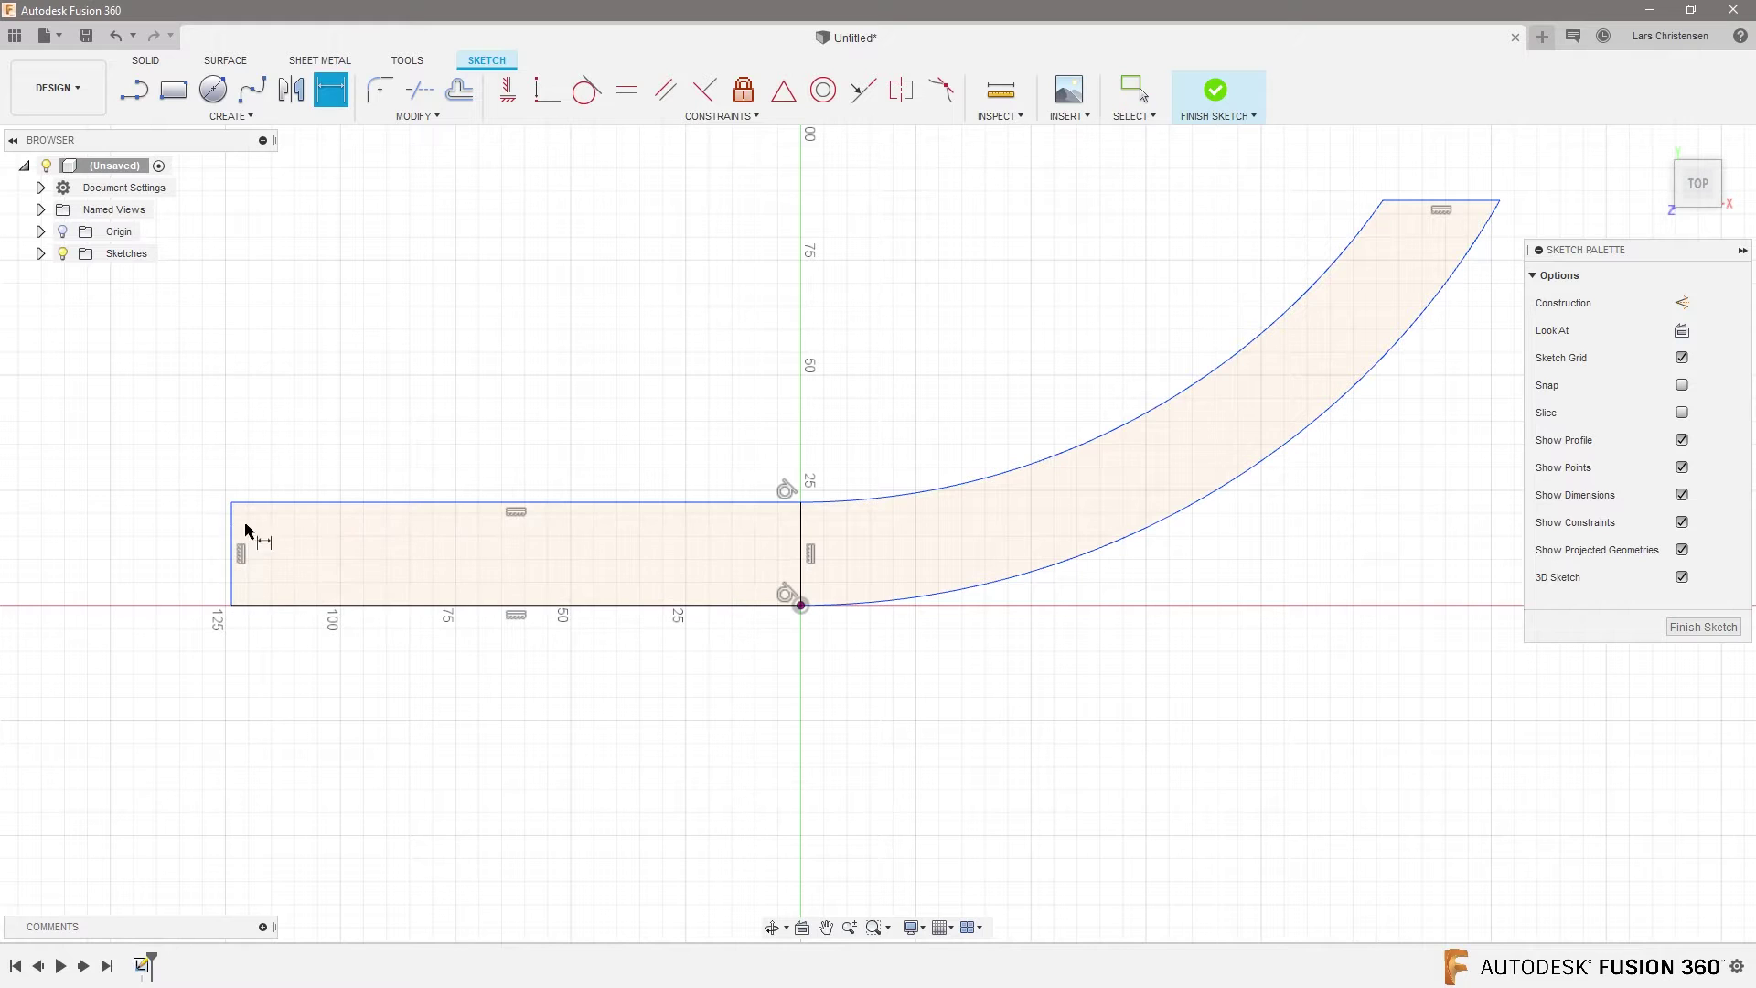
{"action": "left_click", "coordinate": [233, 549]}
{"action": "left_click", "coordinate": [167, 556]}
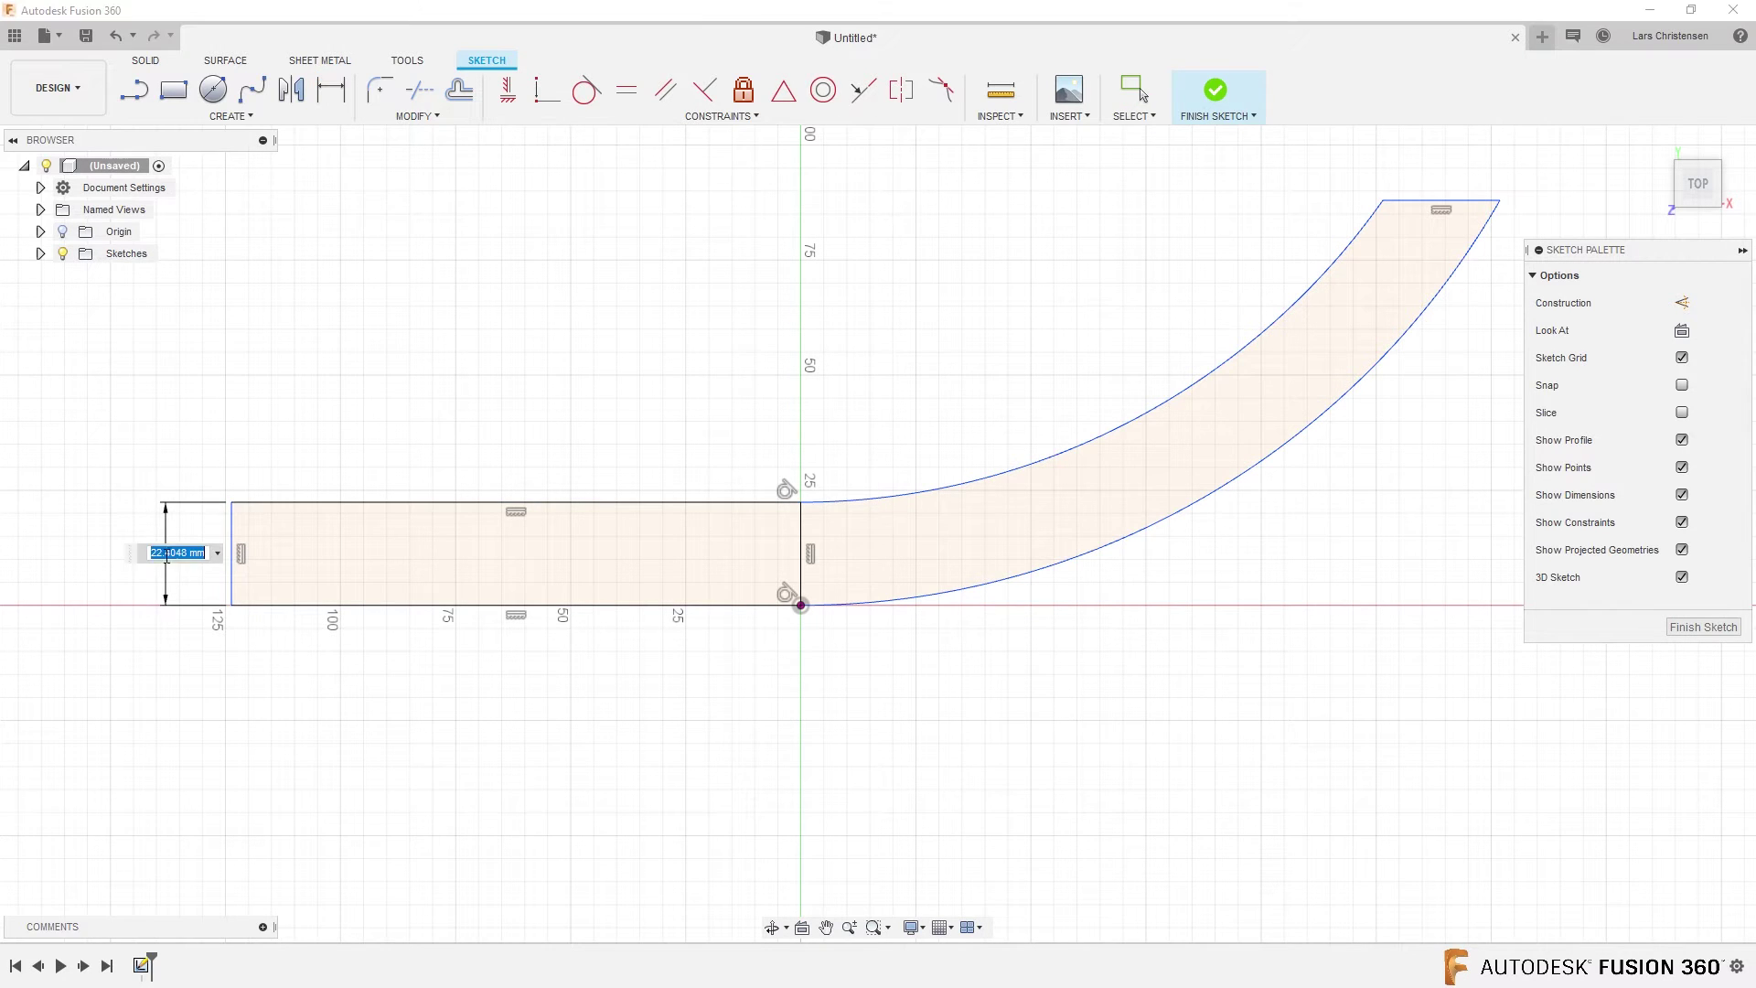
{"action": "type", "text": "22"}
{"action": "key", "text": "Return"}
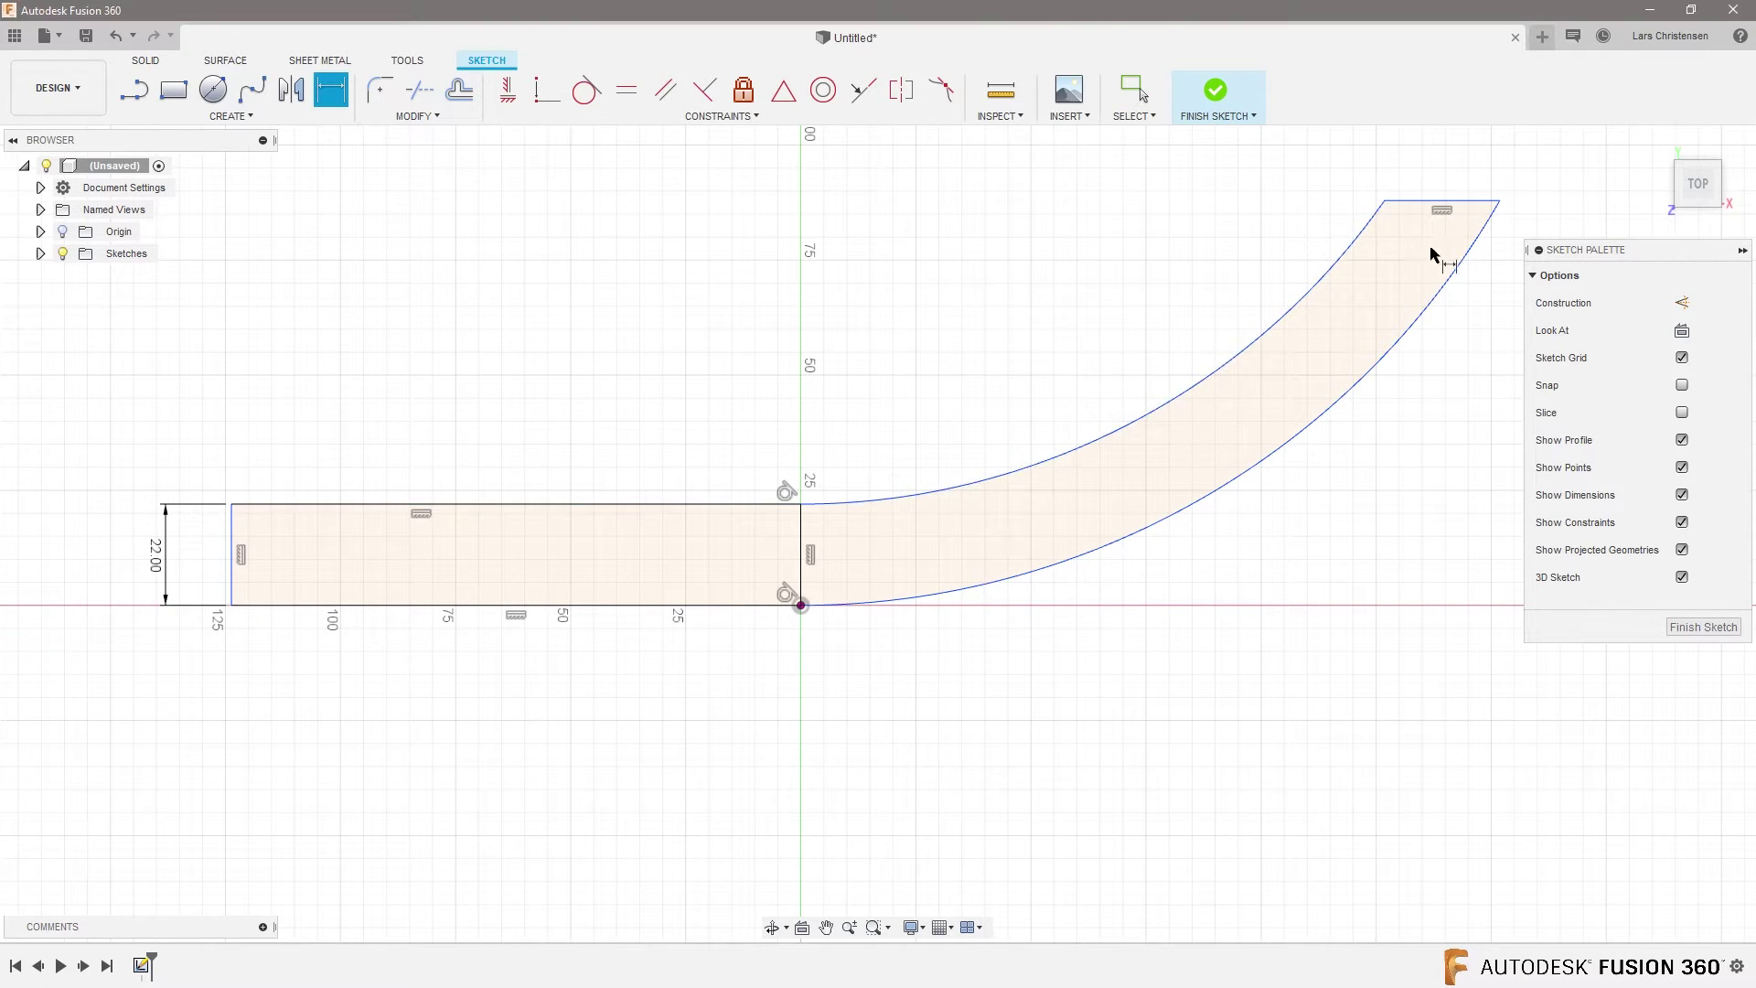
{"action": "left_click", "coordinate": [1433, 206]}
{"action": "left_click", "coordinate": [1457, 160]}
{"action": "type", "text": "2"}
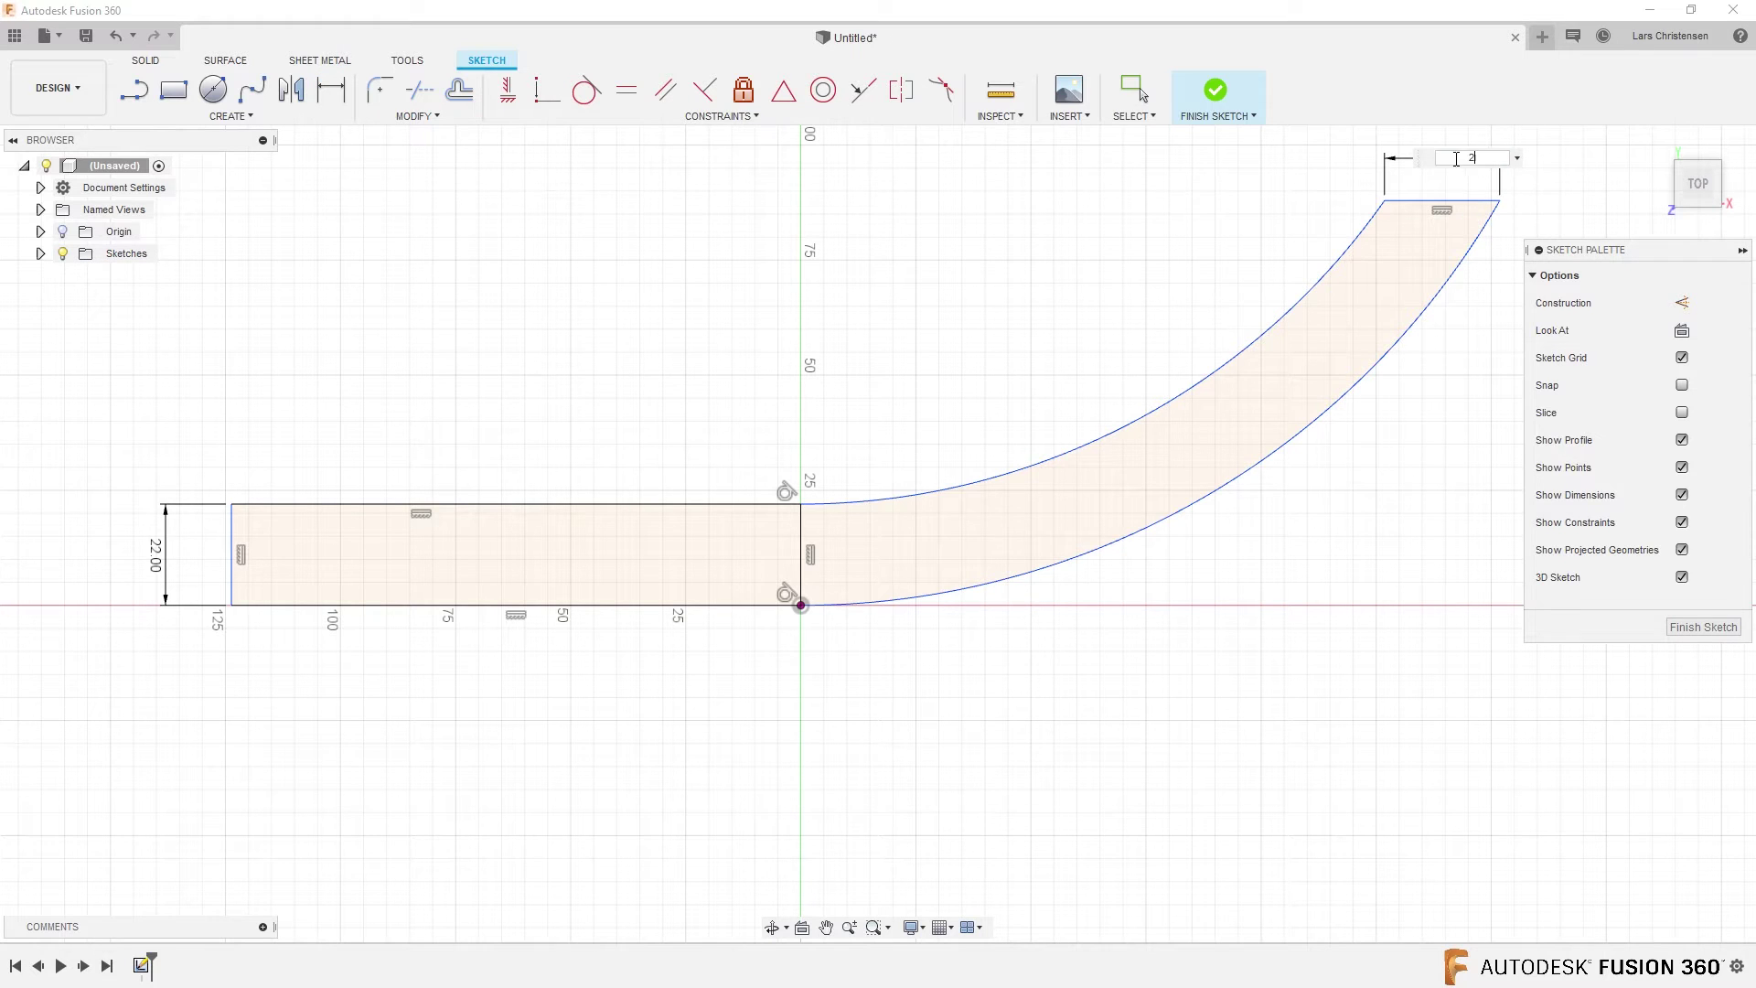
{"action": "type", "text": "2"}
{"action": "key", "text": "Return"}
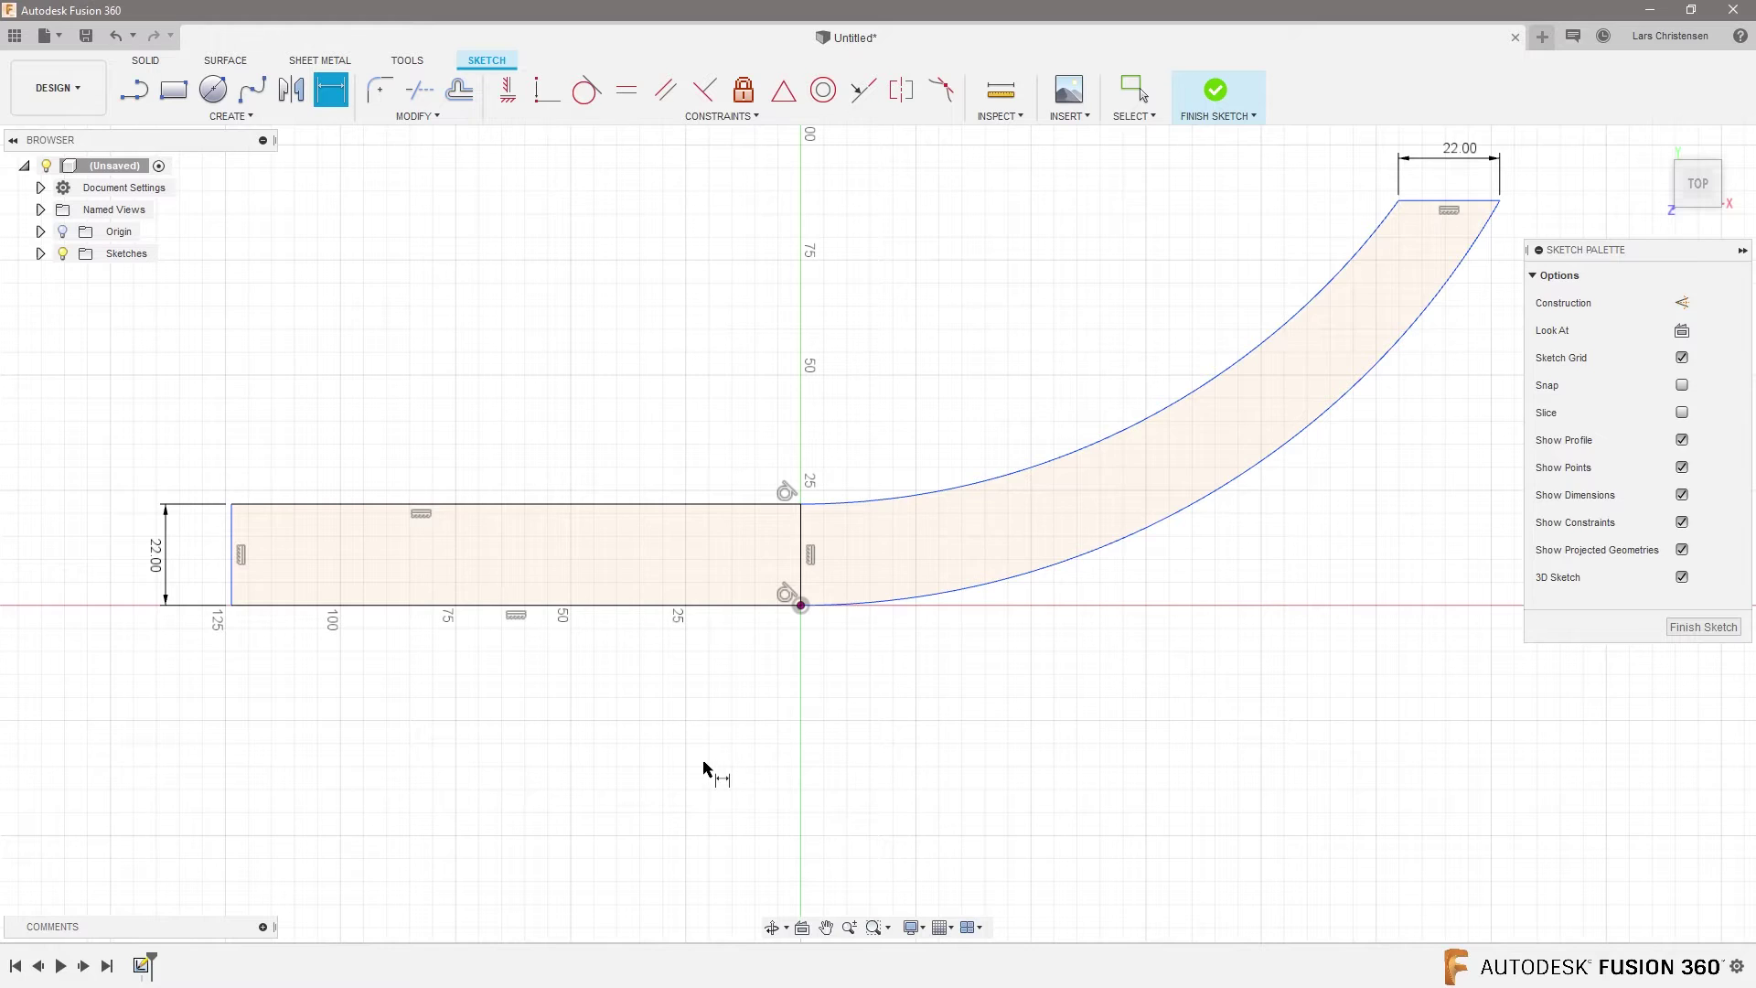
Extrude the rectangular and curved profiles together upward by 95 mm
{"action": "key", "text": "q"}
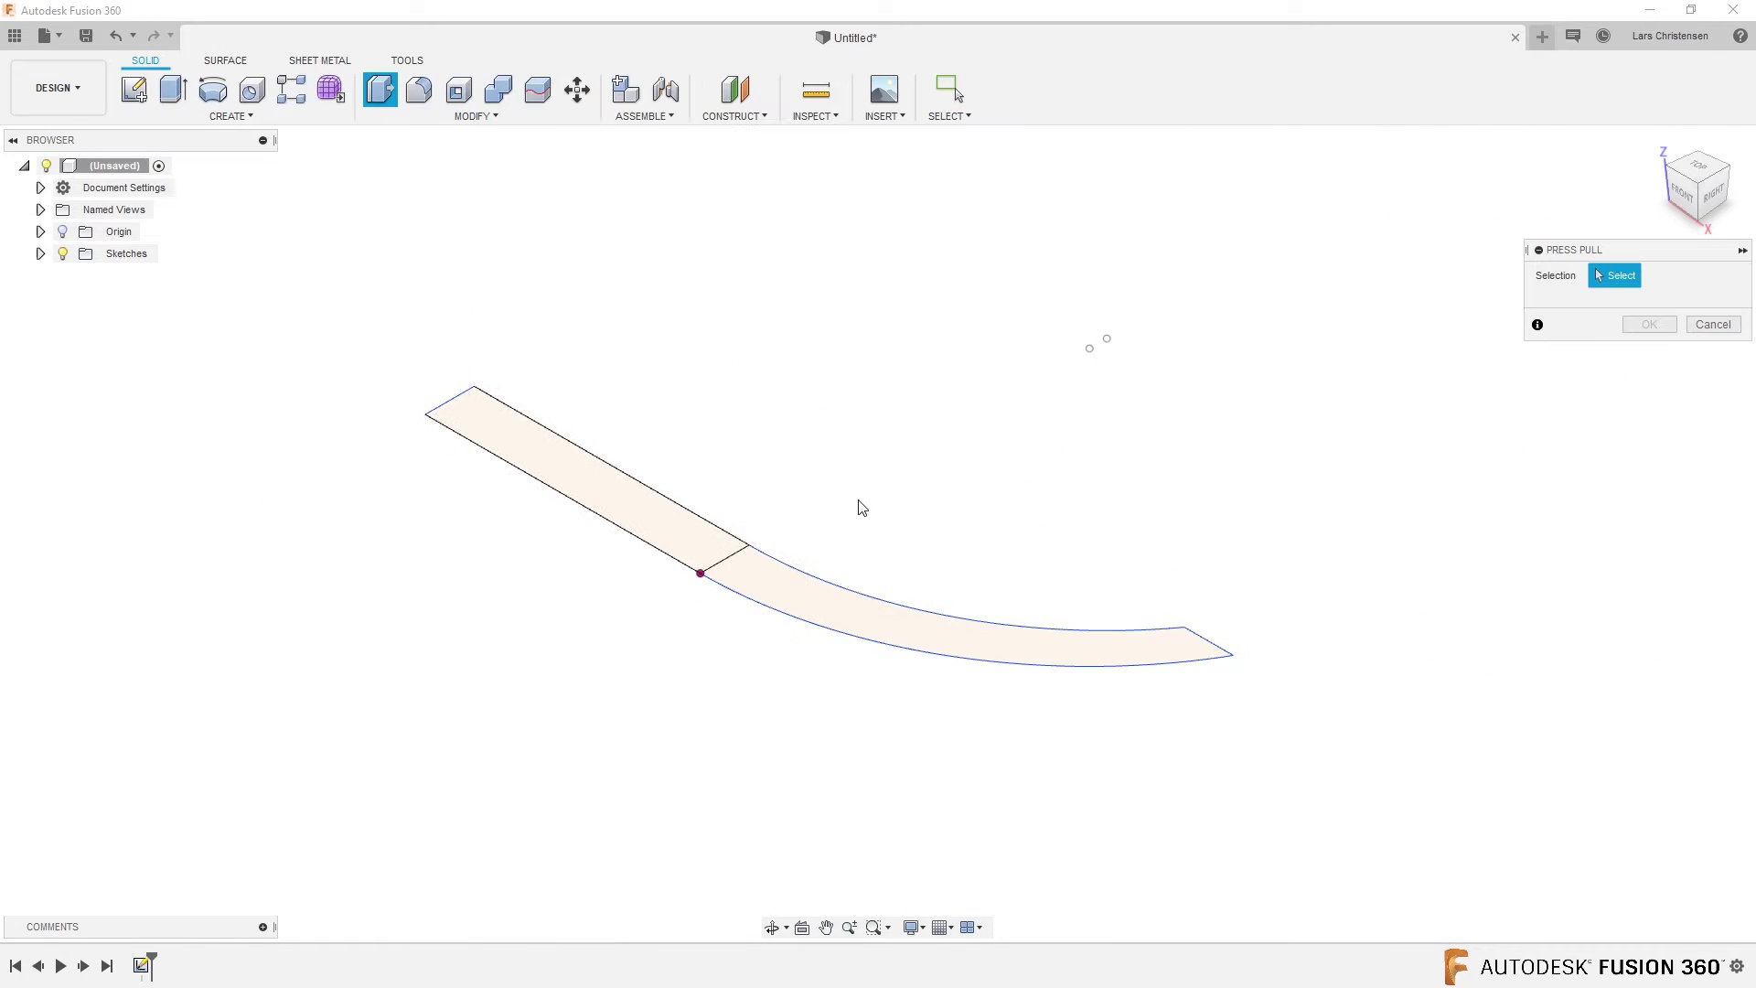
{"action": "scroll", "coordinate": [859, 505], "scroll_direction": "up", "scroll_amount": 2}
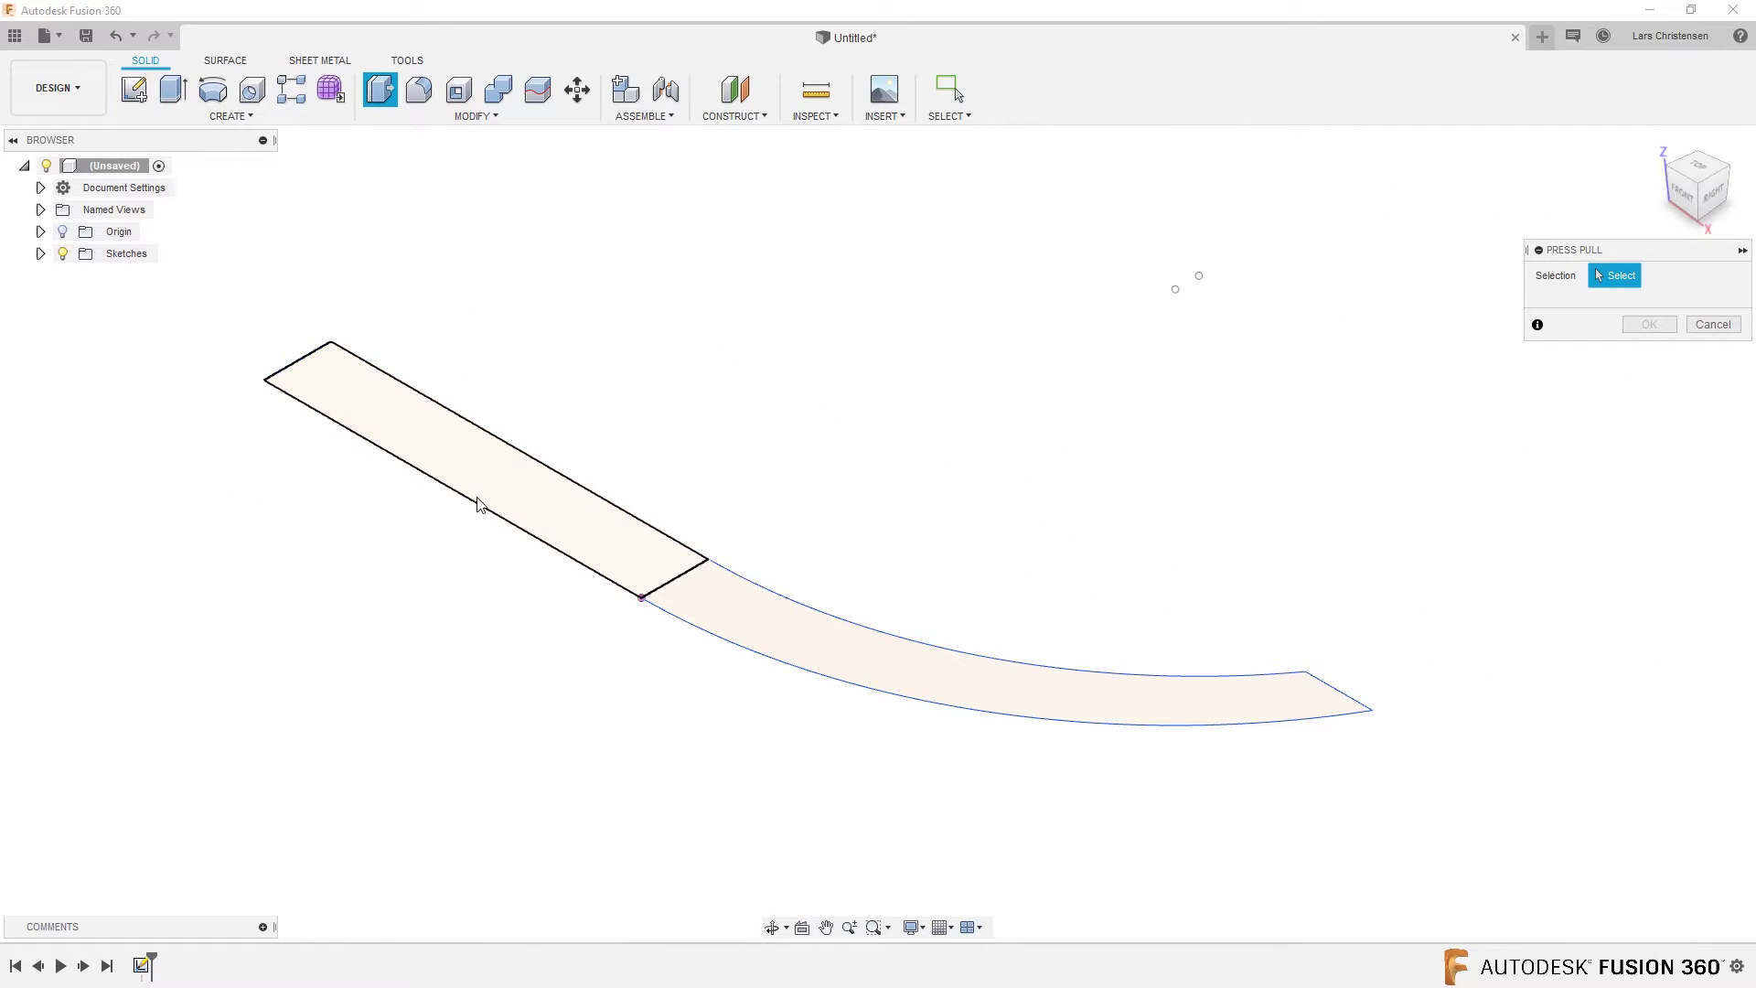
{"action": "left_click", "coordinate": [572, 521]}
{"action": "left_click", "coordinate": [997, 643]}
{"action": "left_click_drag", "start_coordinate": [1004, 645], "coordinate": [1003, 311]}
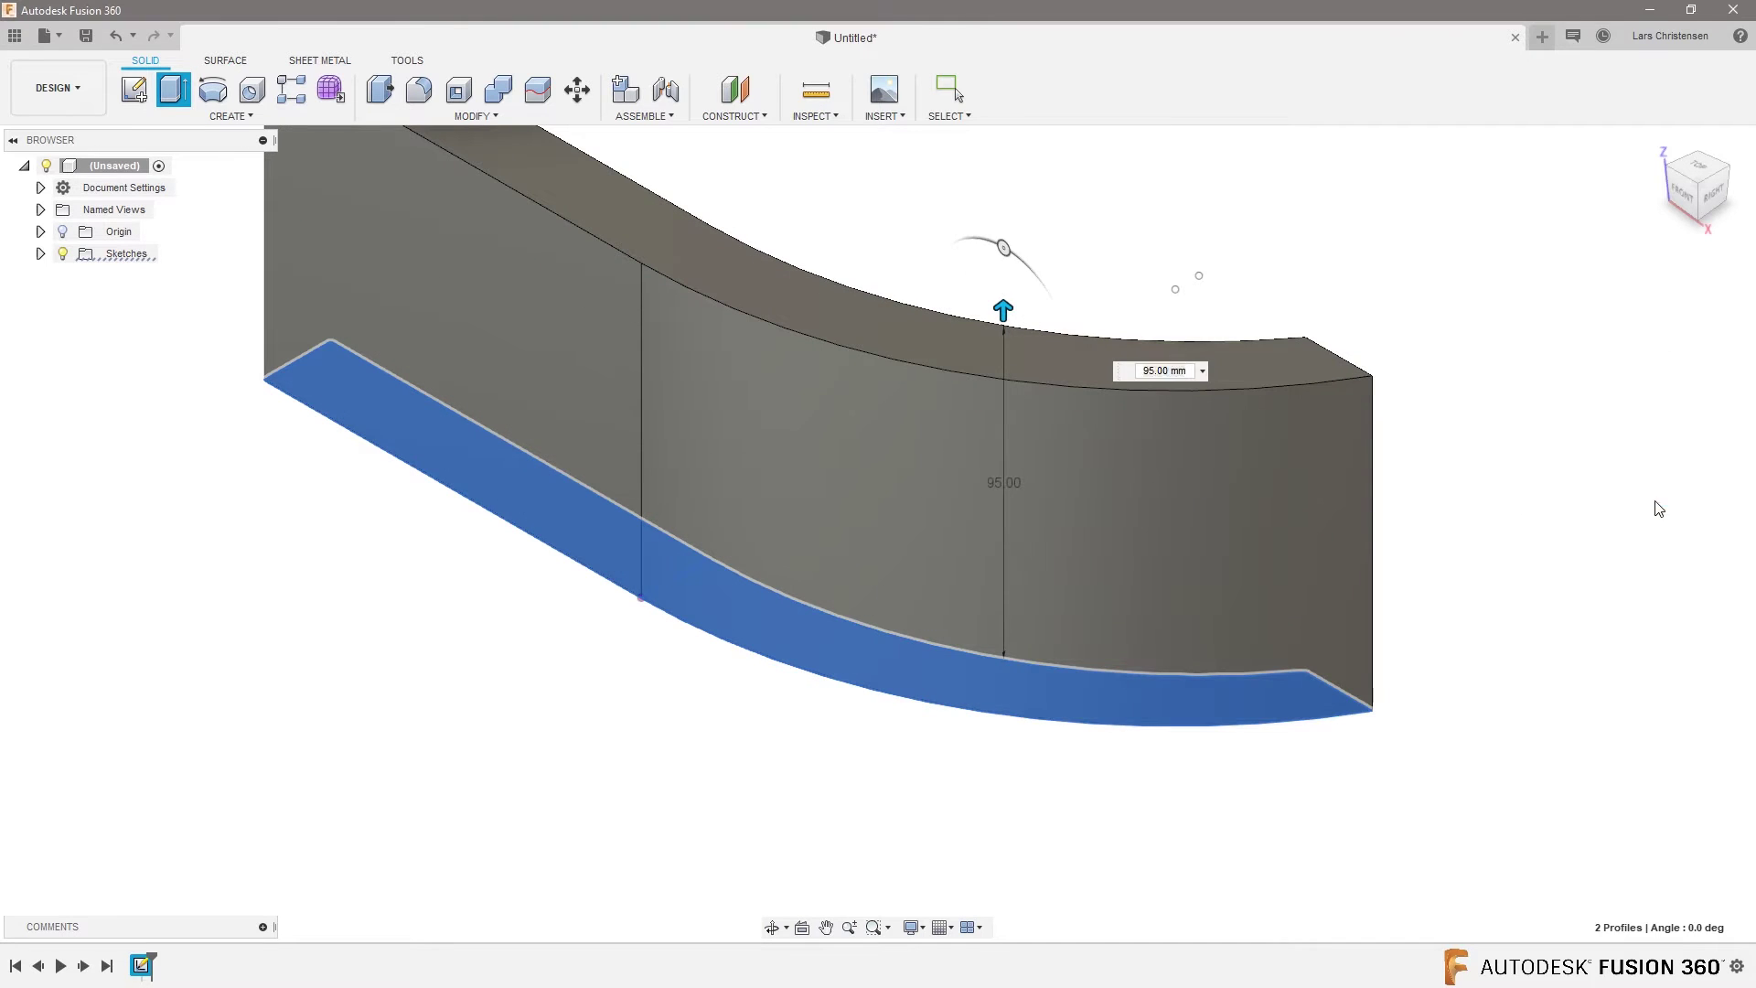
{"action": "key", "text": "Return"}
Edit the extrusion and reduce the body's height to slightly less than half
{"action": "middle_click_drag", "start_coordinate": [842, 765], "coordinate": [1305, 377], "text": "shift"}
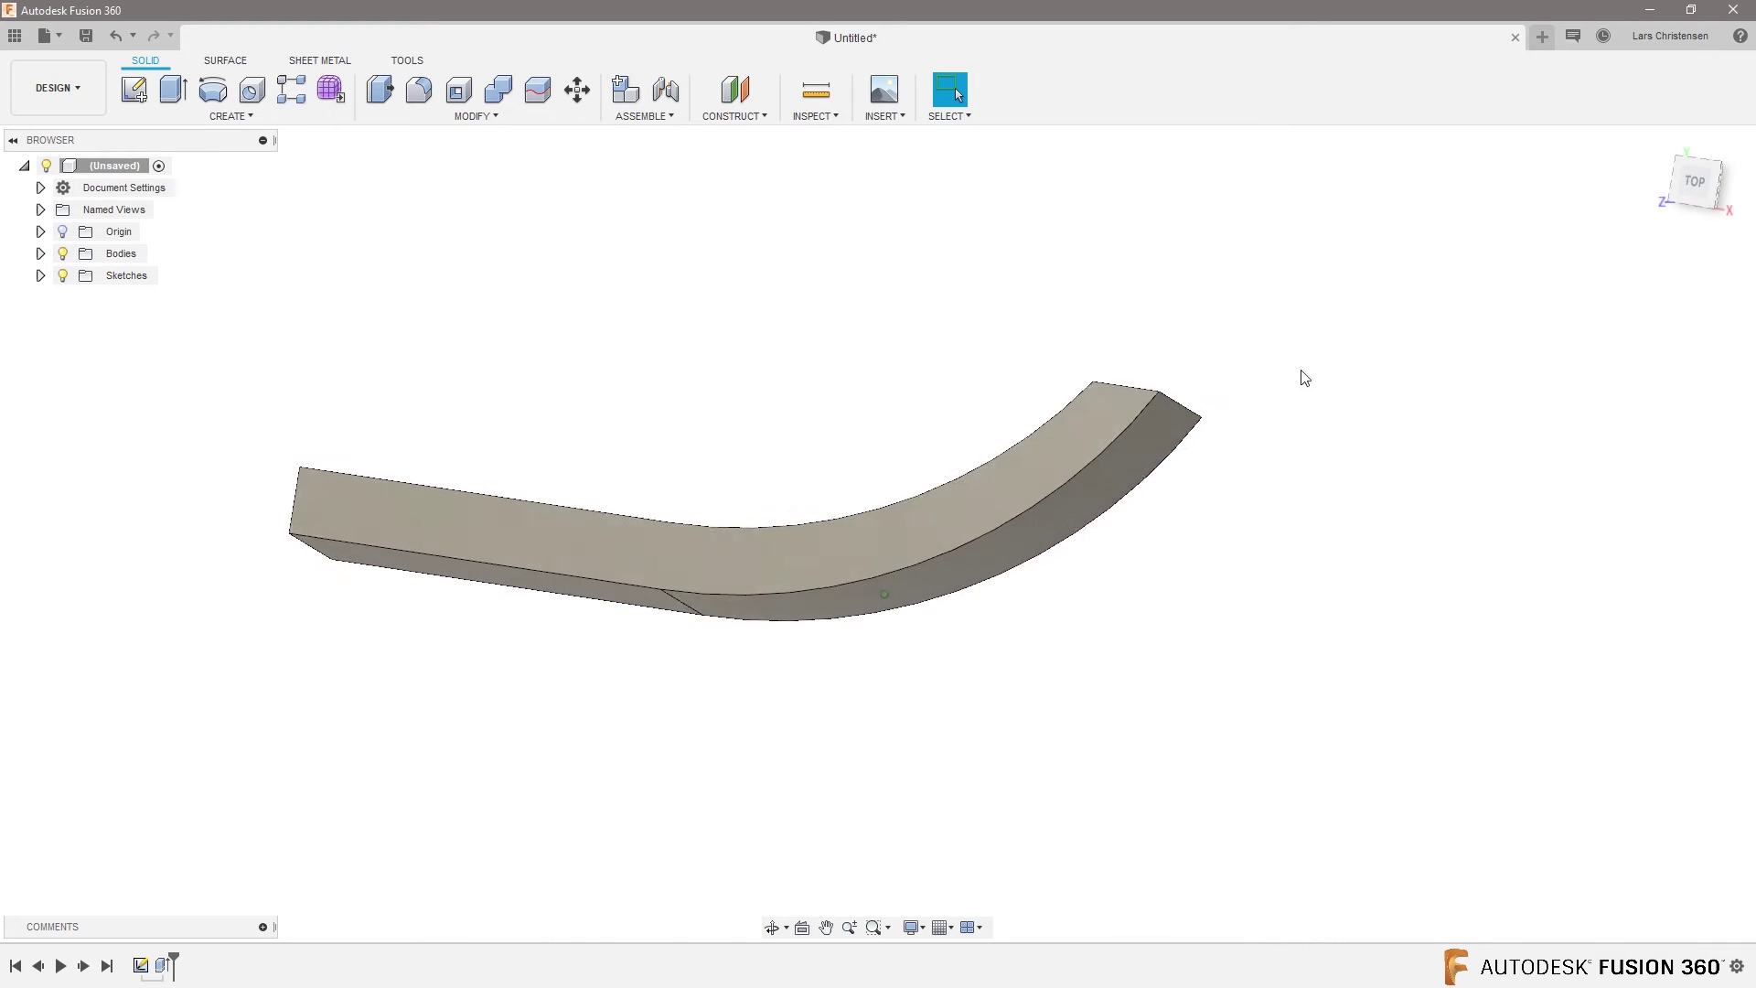
{"action": "left_click", "coordinate": [1695, 182]}
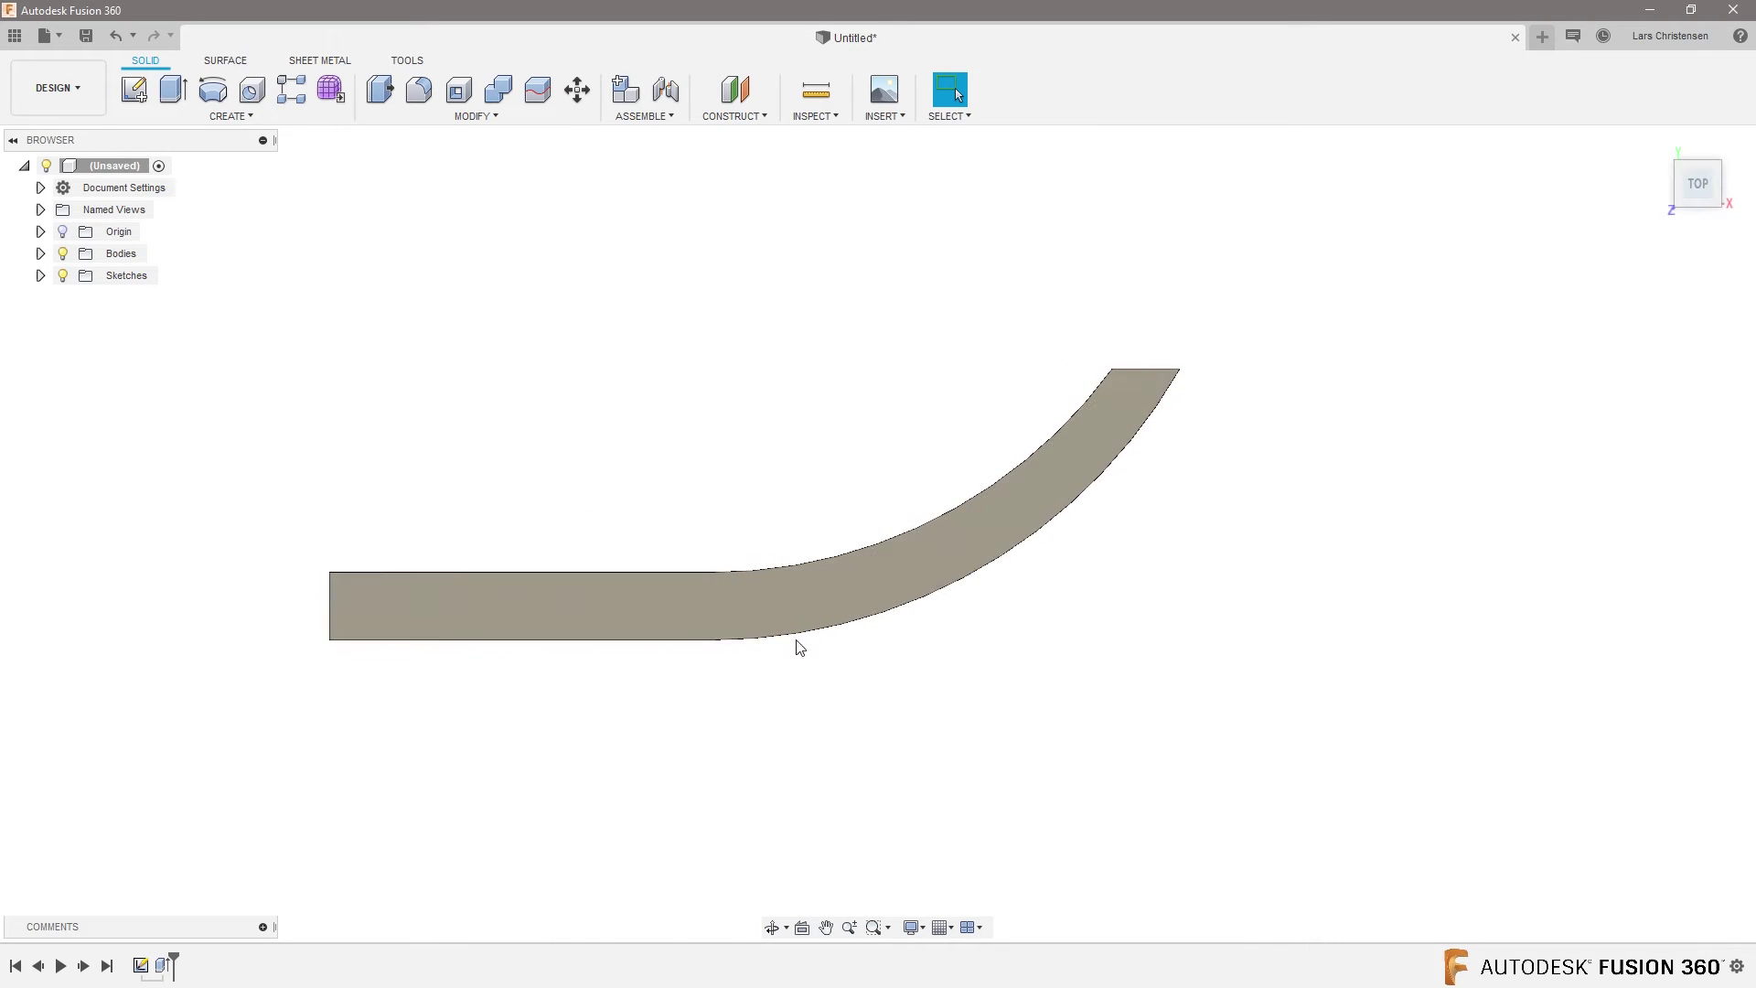
{"action": "middle_click_drag", "start_coordinate": [1451, 431], "coordinate": [512, 454], "text": "shift"}
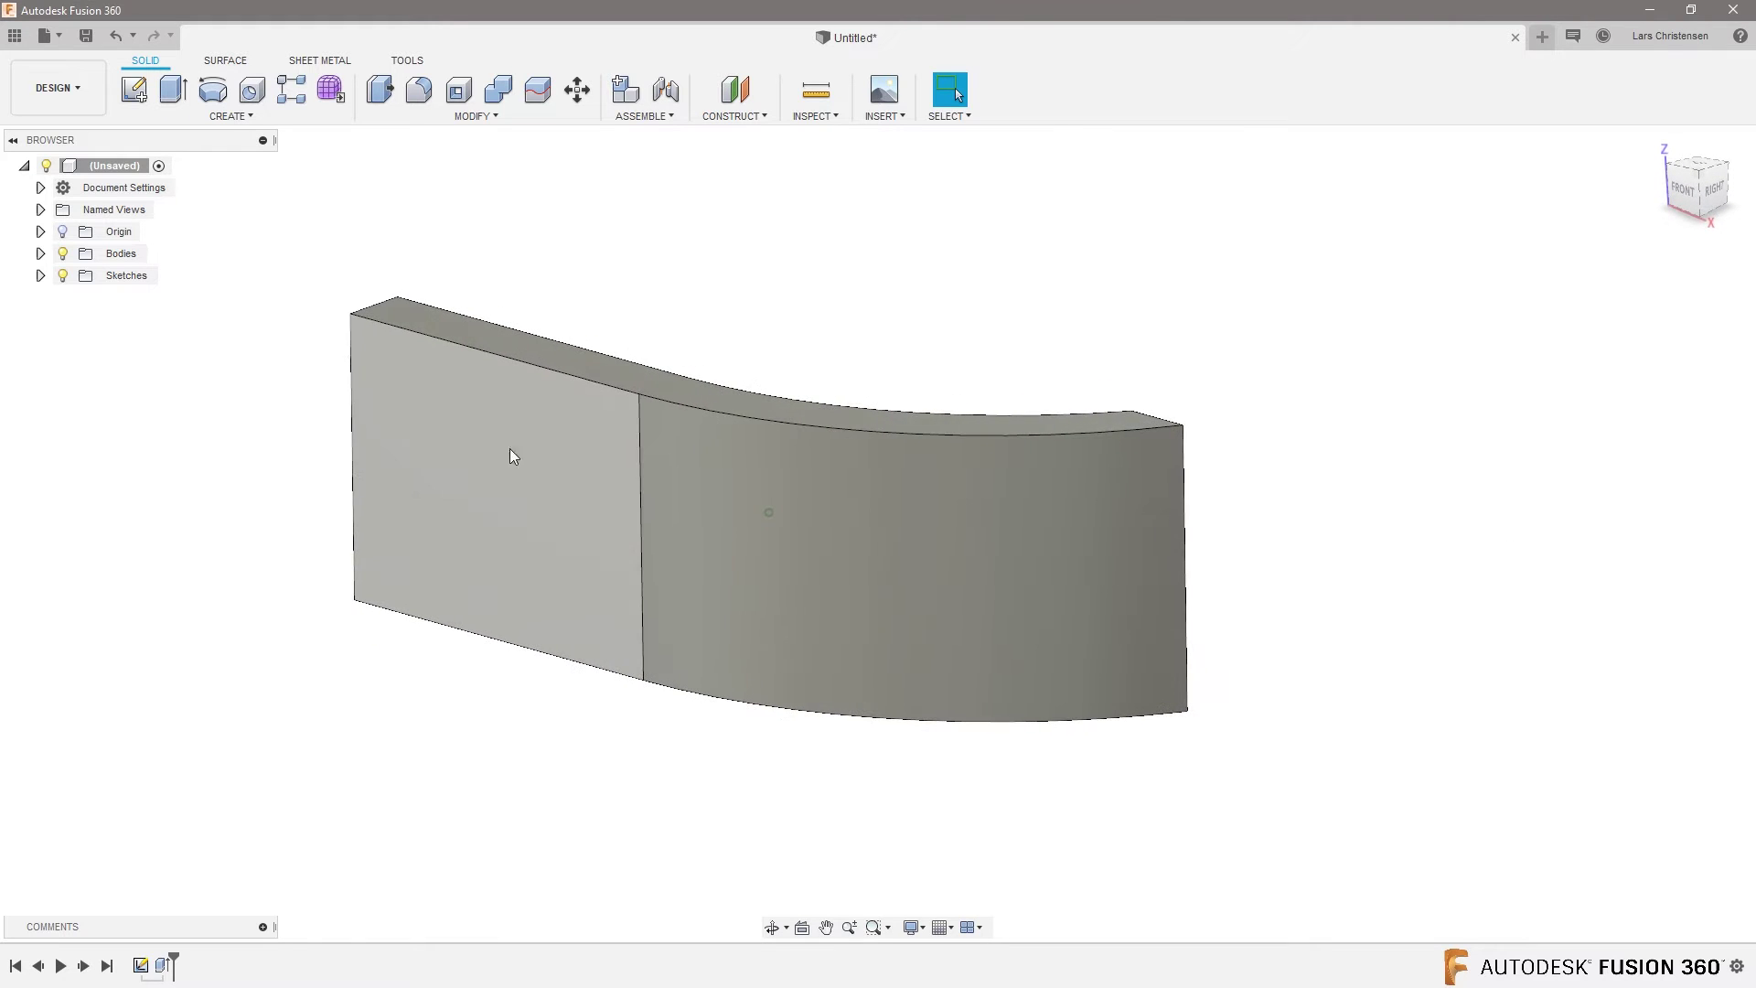
{"action": "right_click", "coordinate": [170, 956]}
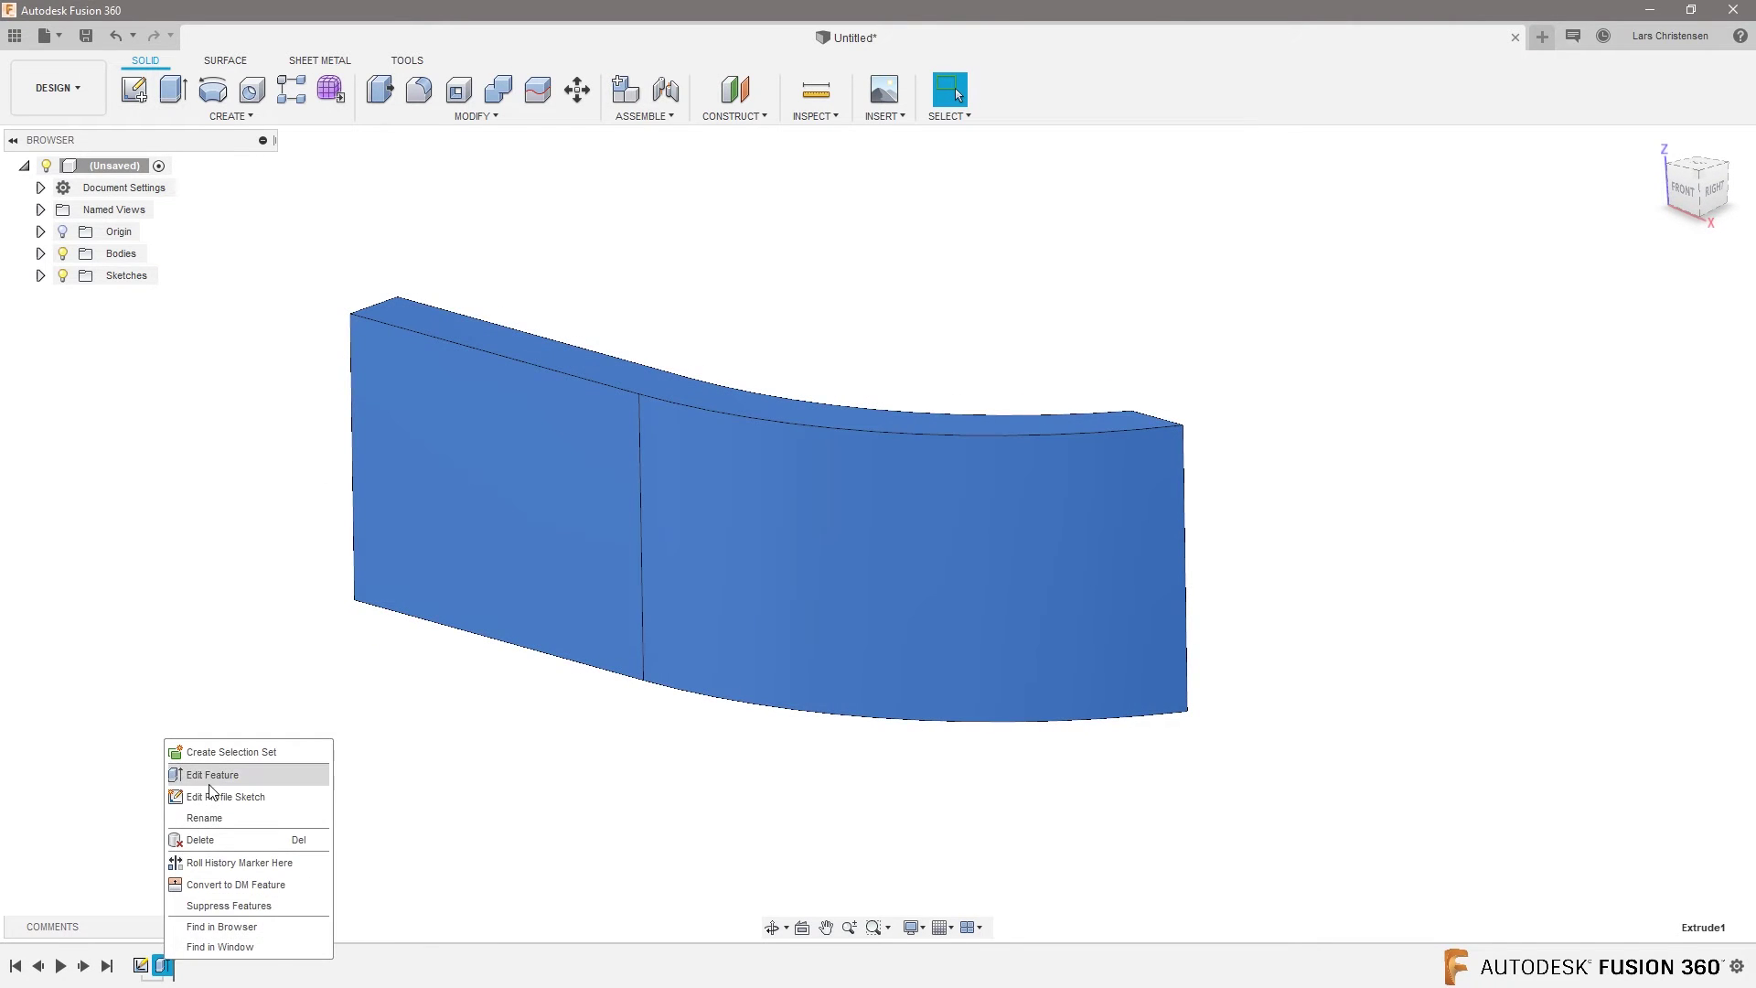
{"action": "left_click", "coordinate": [212, 785]}
{"action": "left_click_drag", "start_coordinate": [908, 392], "coordinate": [910, 545]}
{"action": "left_click", "coordinate": [1647, 500]}
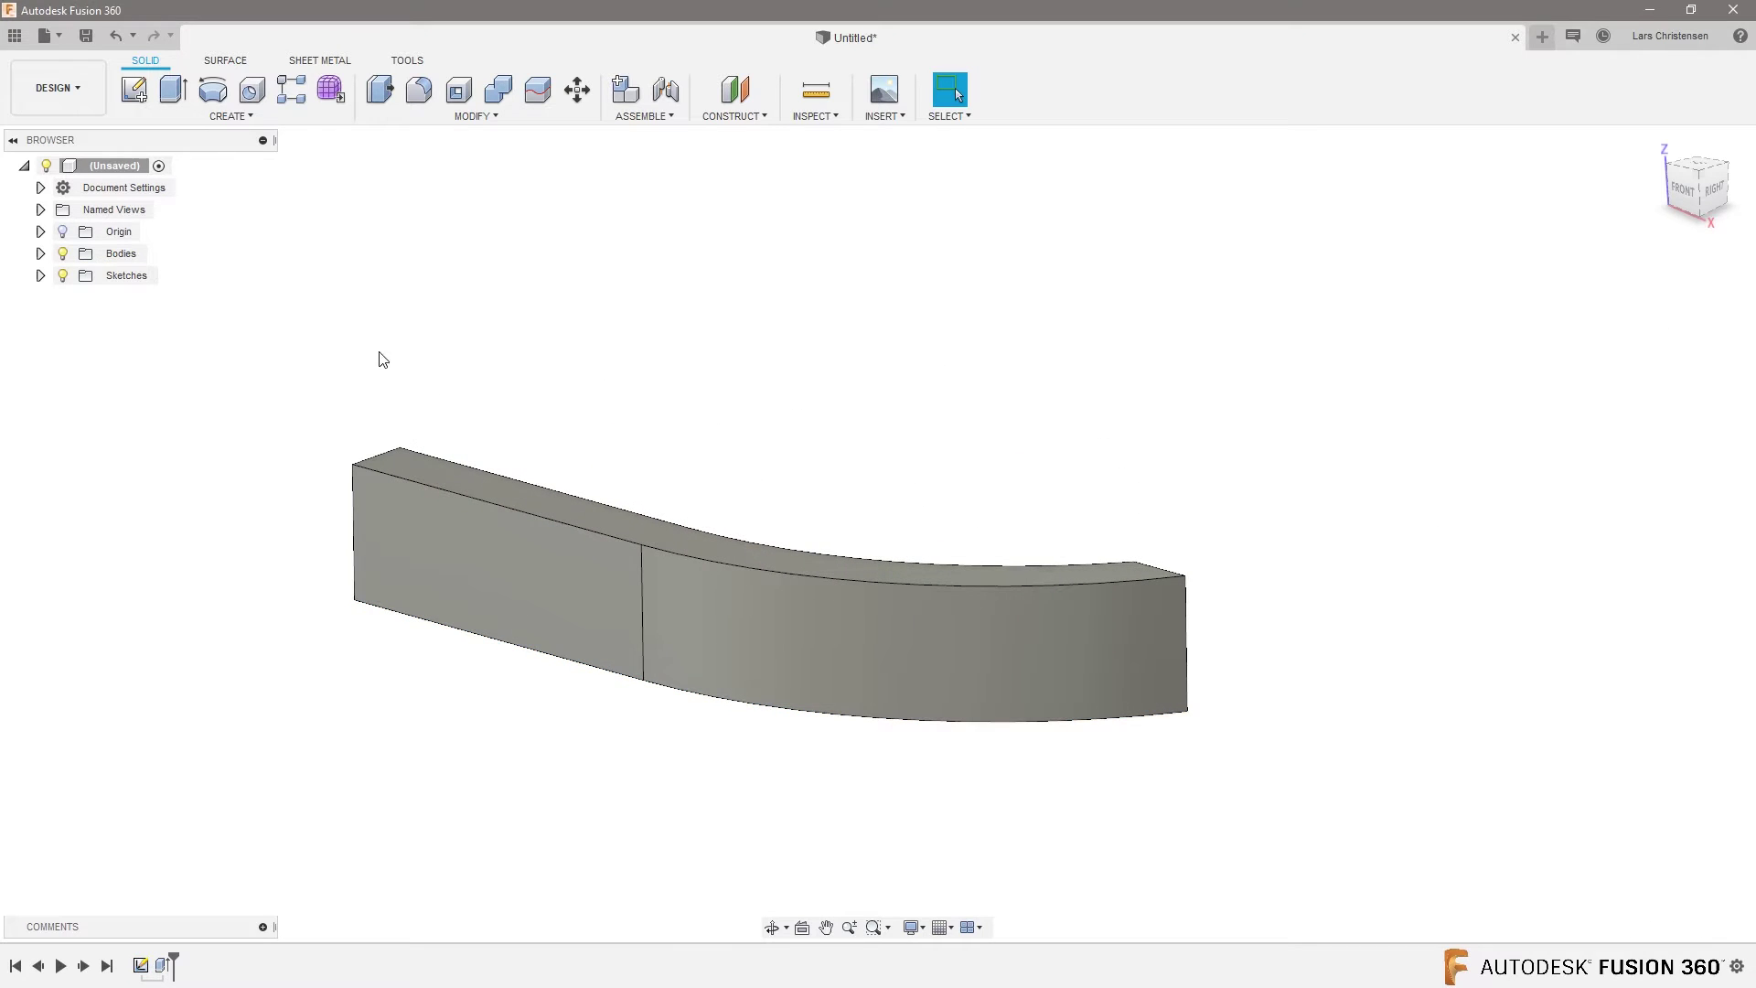
{"action": "middle_click_drag", "start_coordinate": [255, 415], "coordinate": [238, 429], "text": "shift"}
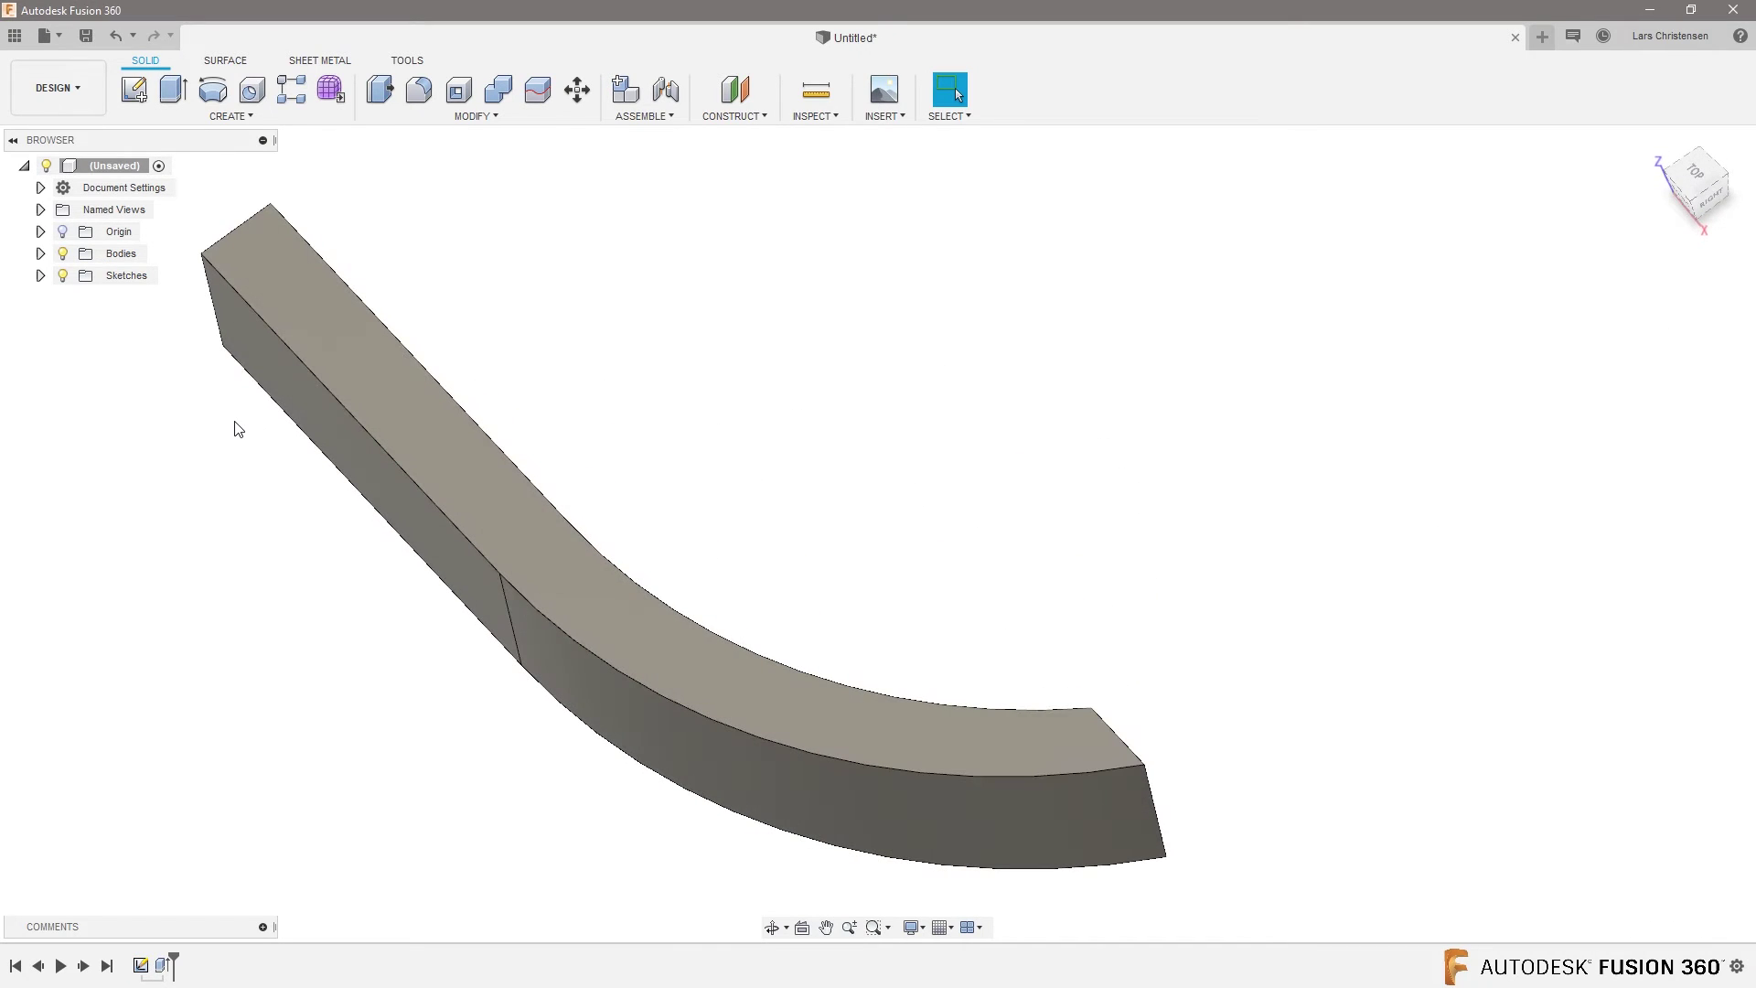
{"action": "middle_click_drag", "start_coordinate": [455, 667], "coordinate": [458, 666], "text": "shift"}
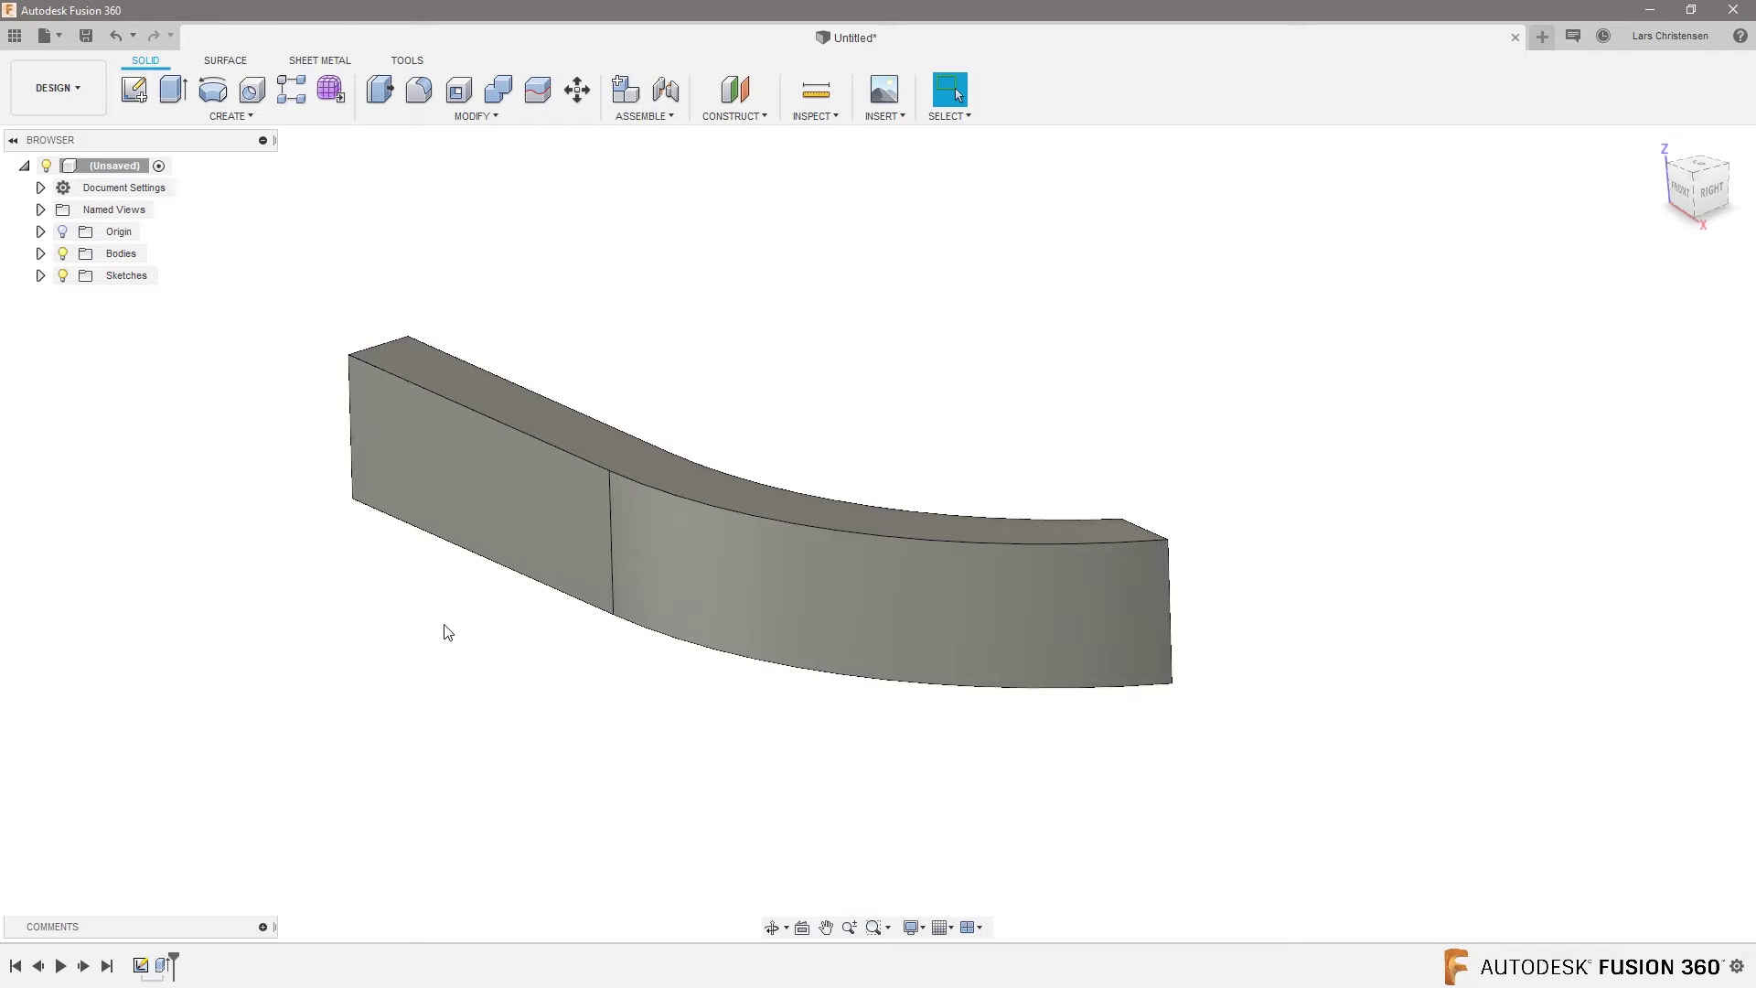
{"action": "middle_click_drag", "start_coordinate": [396, 649], "coordinate": [490, 676], "text": "shift"}
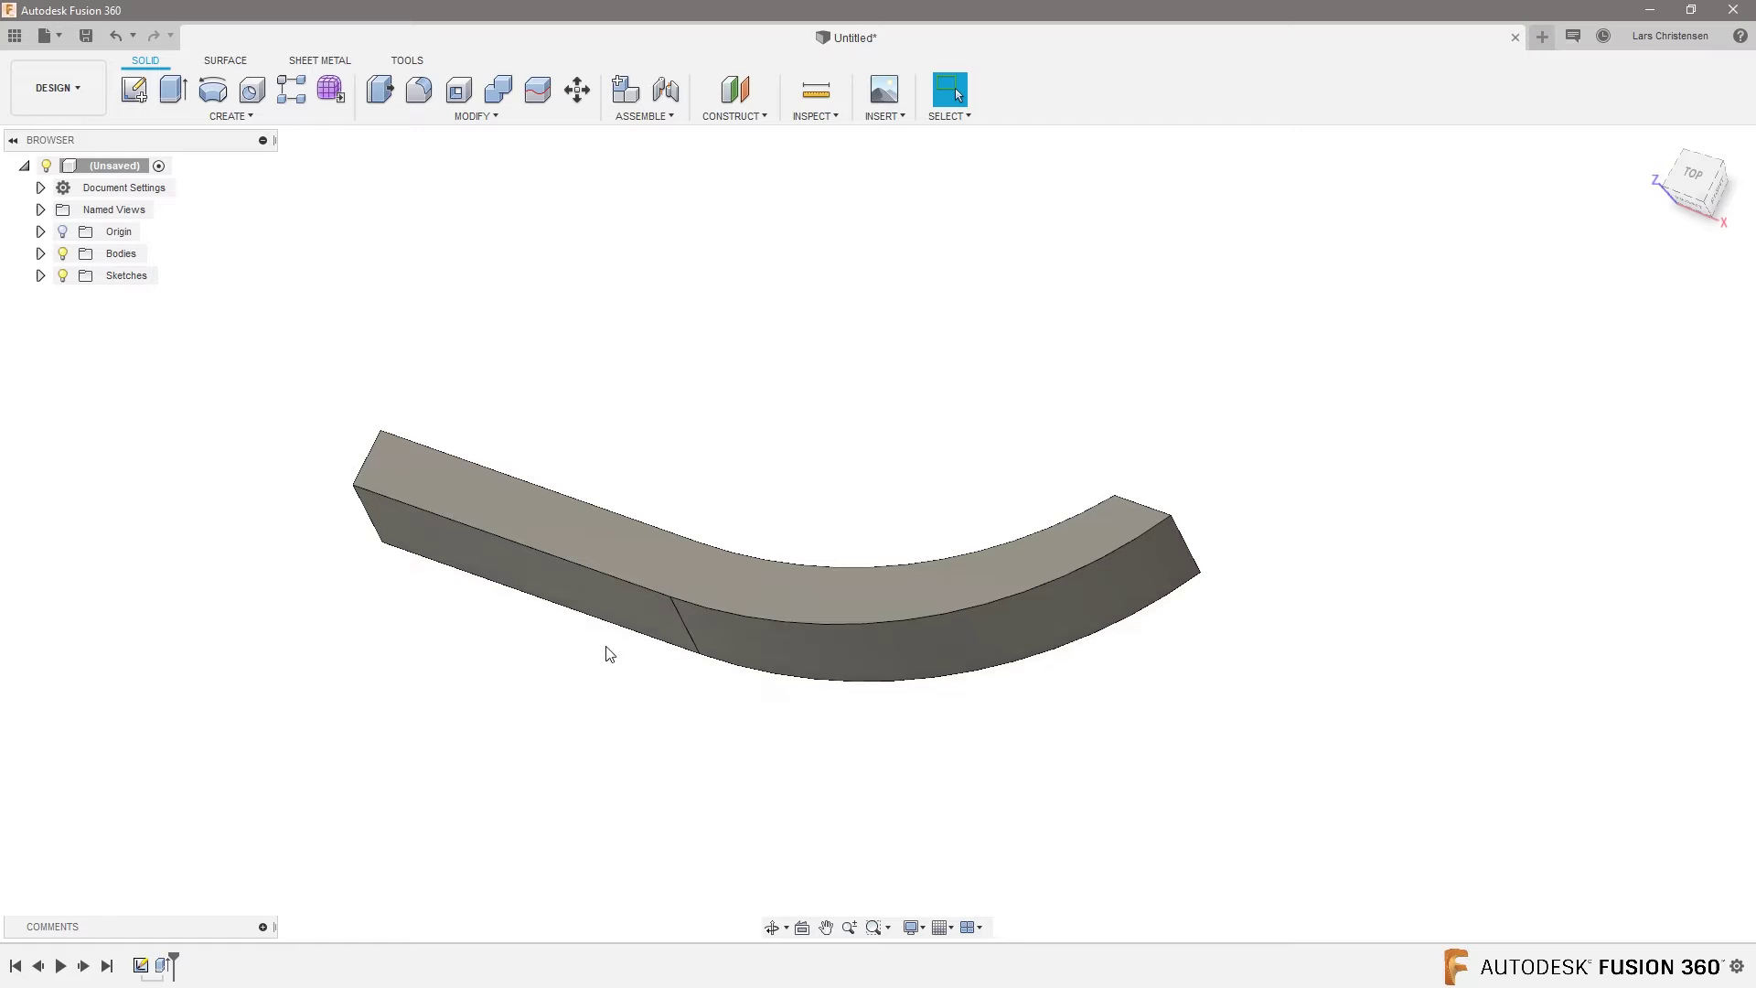
{"action": "middle_click_drag", "start_coordinate": [436, 198], "coordinate": [768, 536], "text": "shift"}
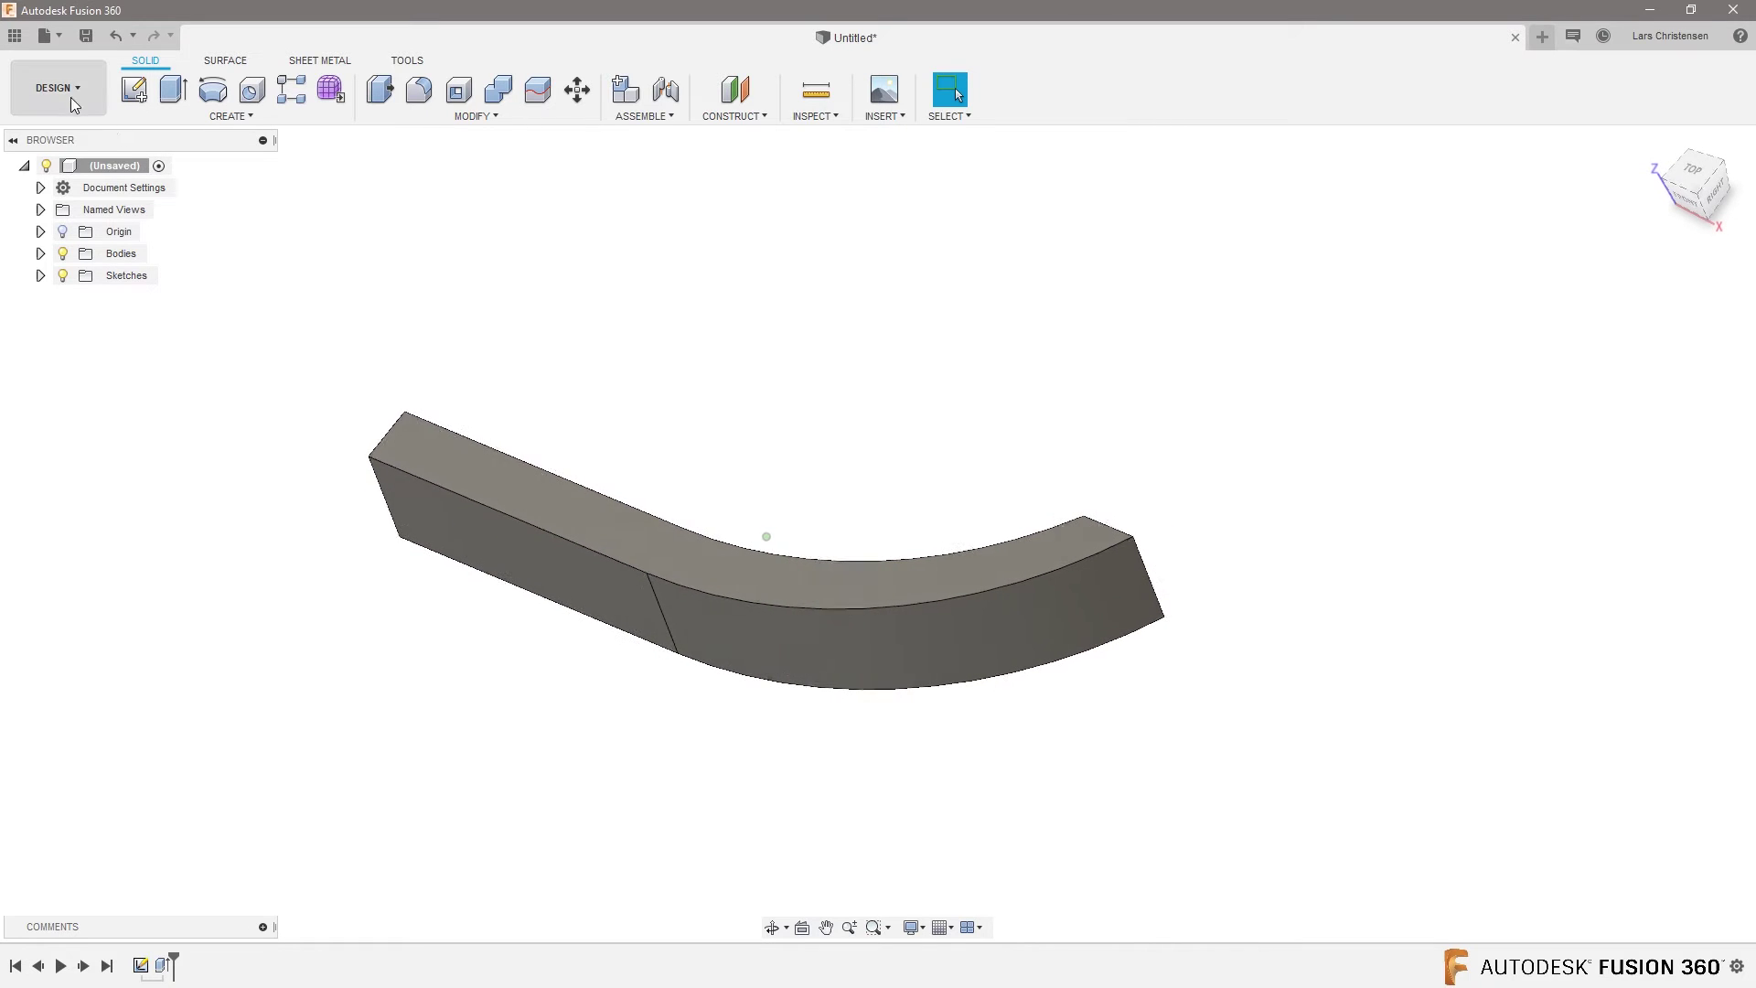
Switch to the Manufacture workspace and create a milling setup for the body, with model orientation and a stock box point origin
{"action": "left_click", "coordinate": [57, 87]}
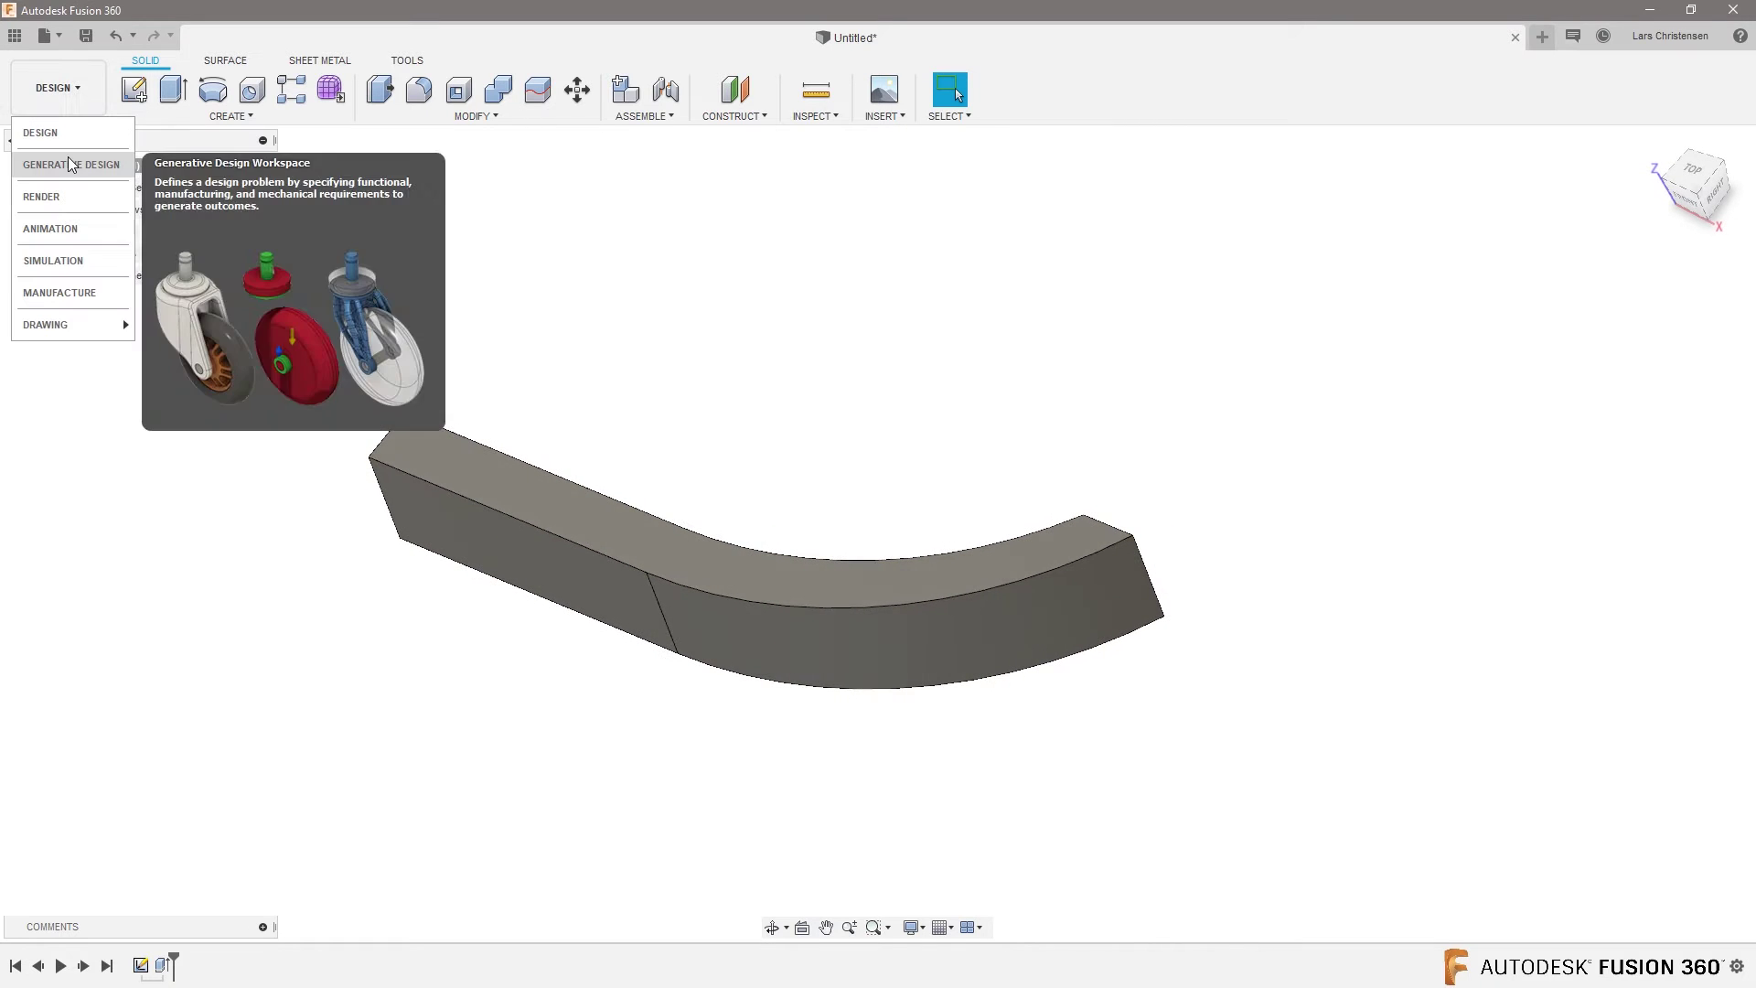
{"action": "left_click", "coordinate": [60, 293]}
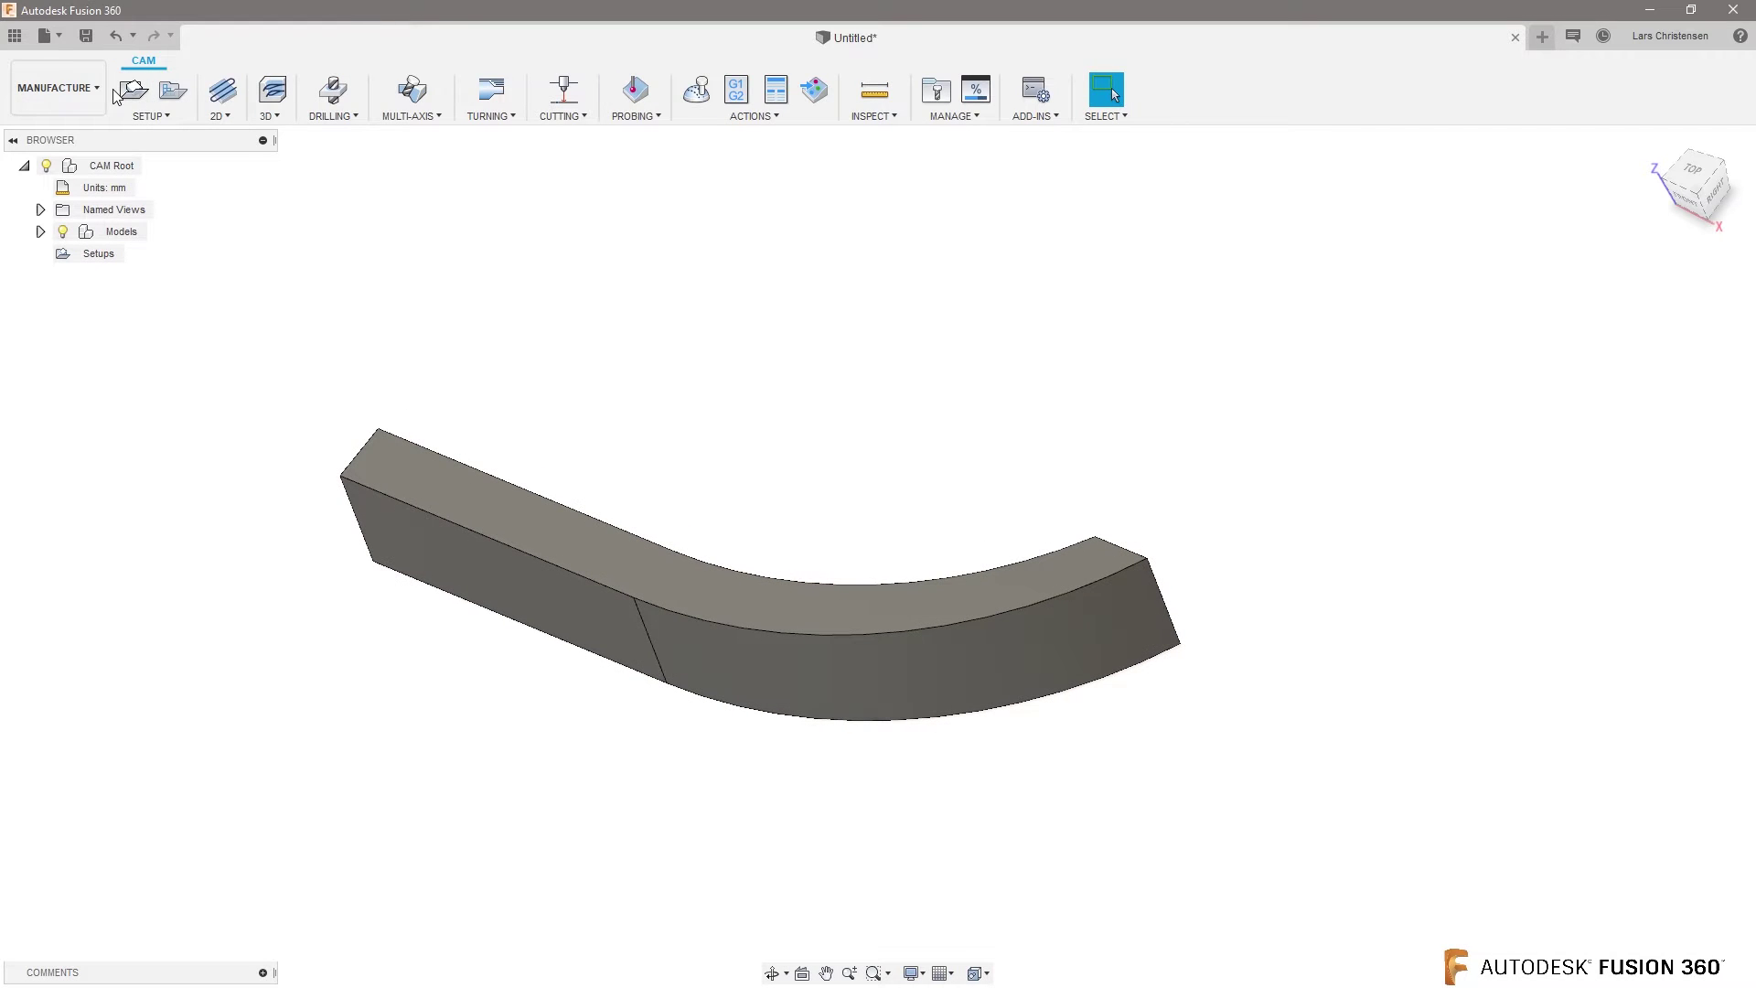
{"action": "left_click", "coordinate": [129, 88]}
{"action": "middle_click_drag", "start_coordinate": [639, 513], "coordinate": [863, 633], "text": "shift"}
{"action": "key", "text": "F6"}
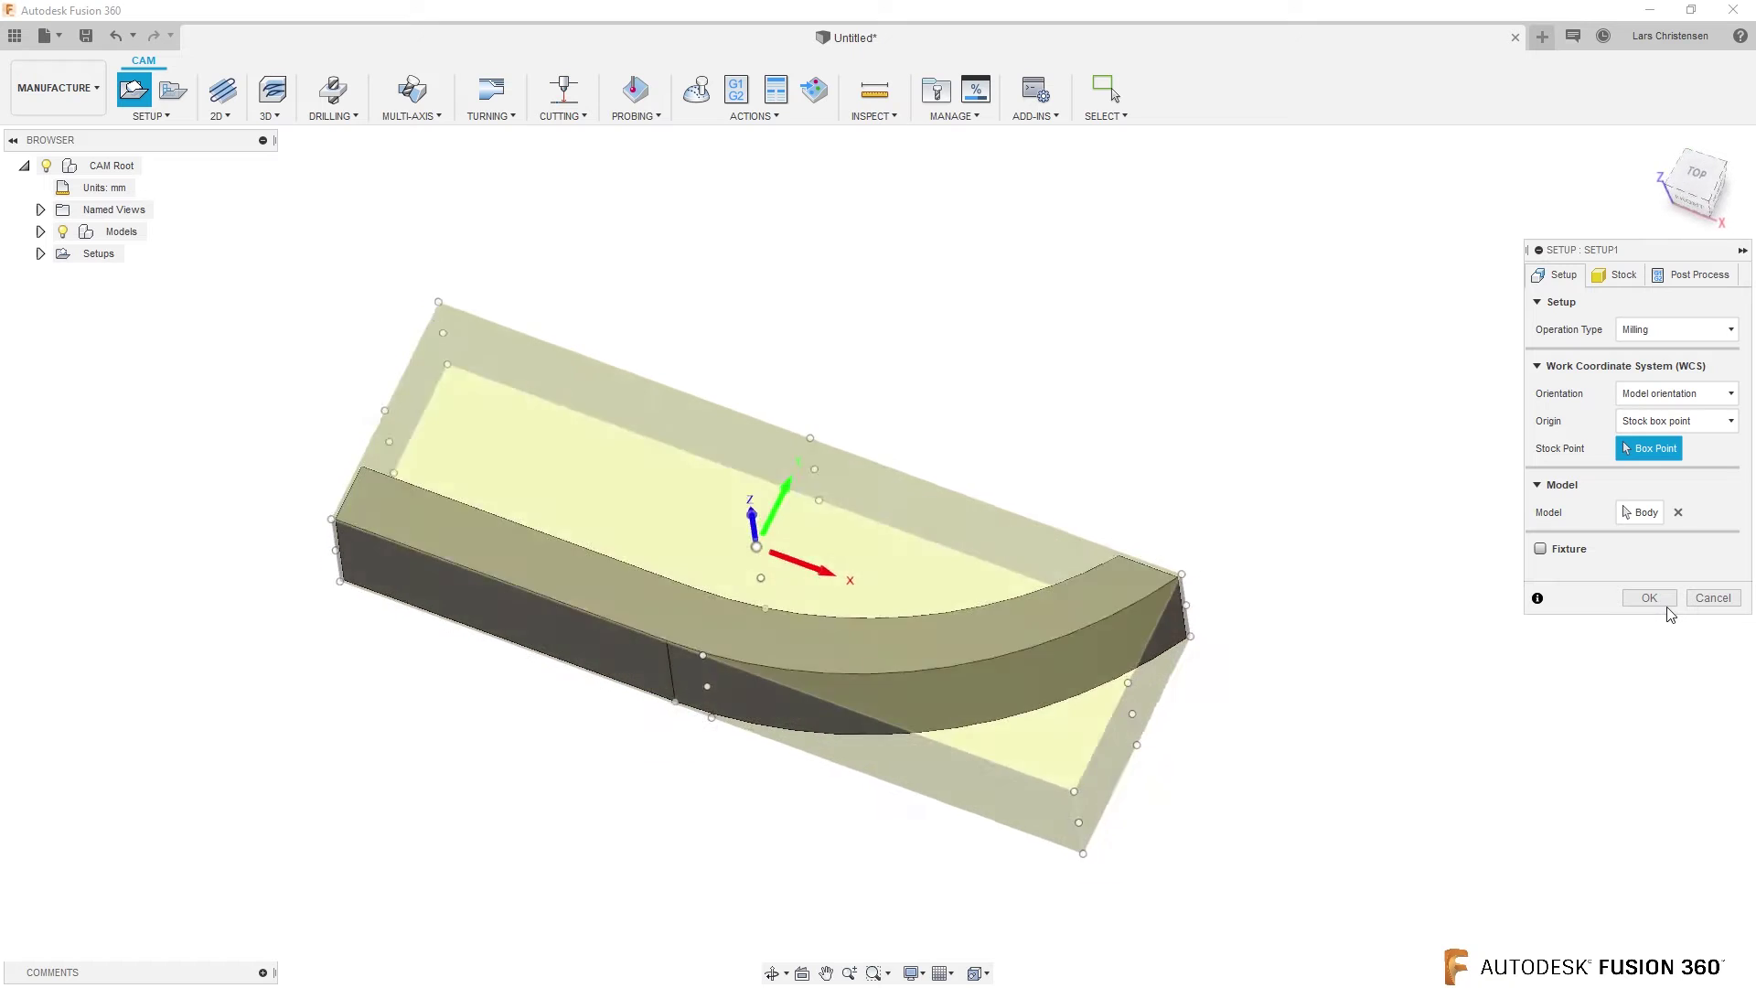
{"action": "left_click", "coordinate": [1651, 599]}
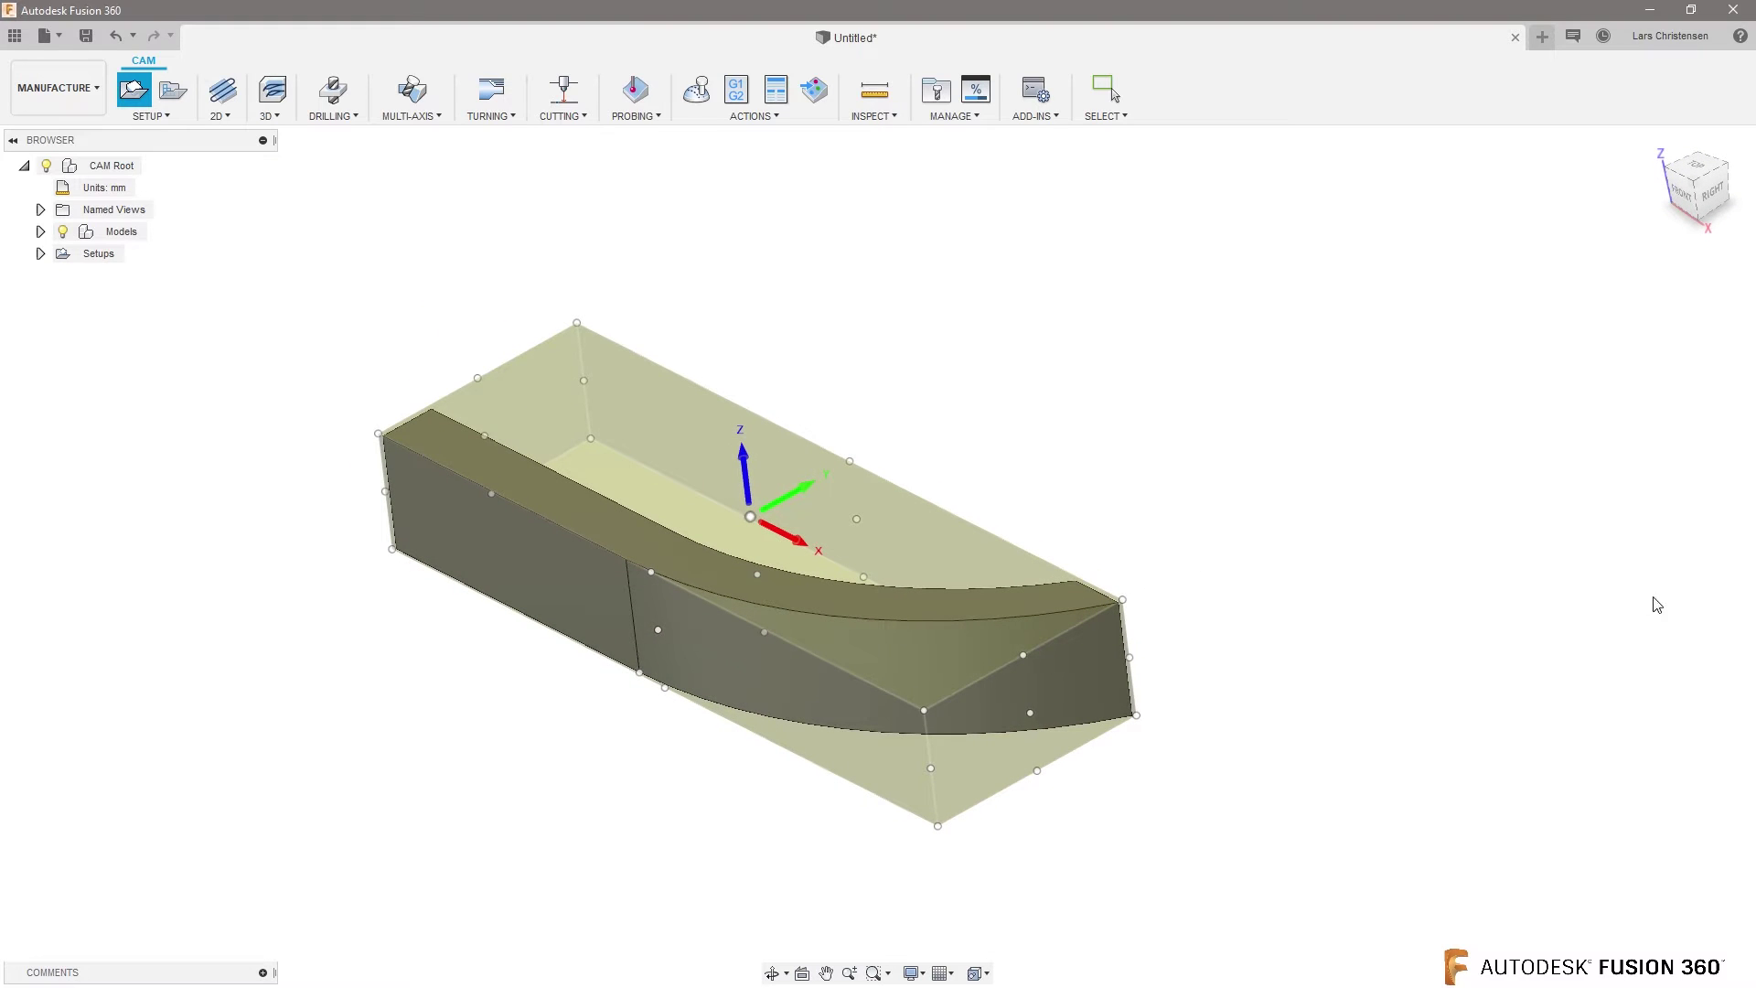
Create a 3D Ramp toolpath with the 4 - Ø5 mm flat end mill from the Tutorial - Metric library and generate it
{"action": "left_click", "coordinate": [265, 116]}
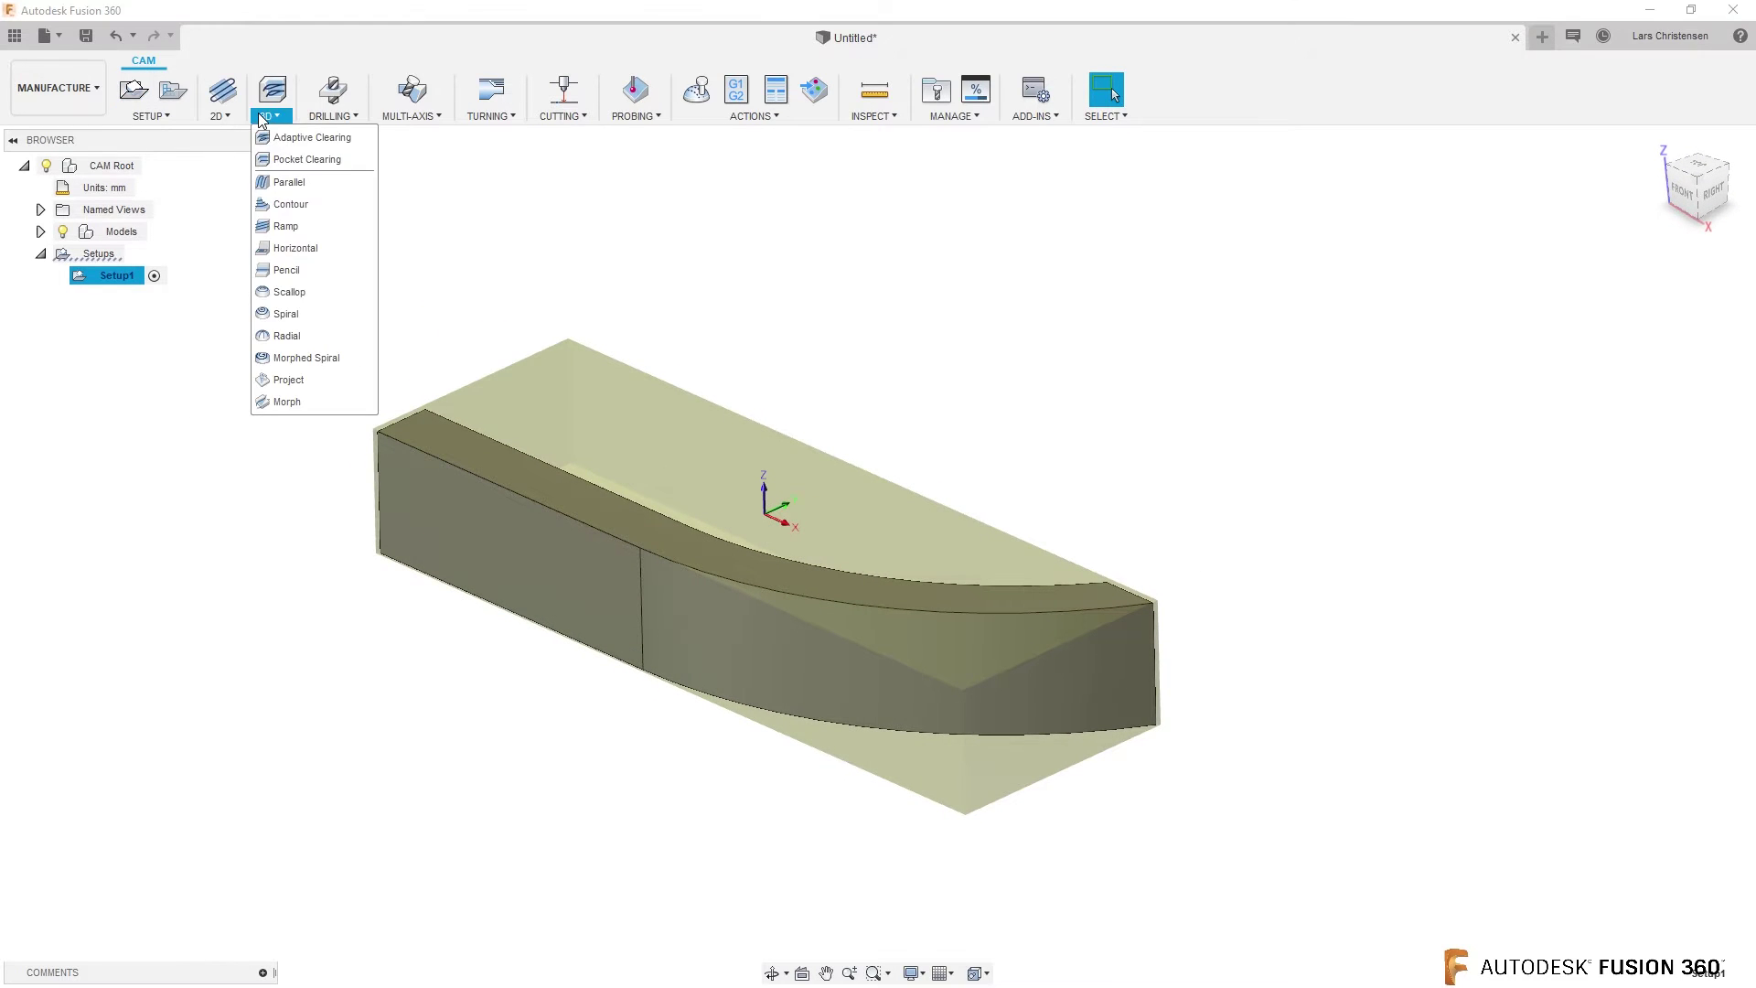
{"action": "left_click", "coordinate": [283, 228]}
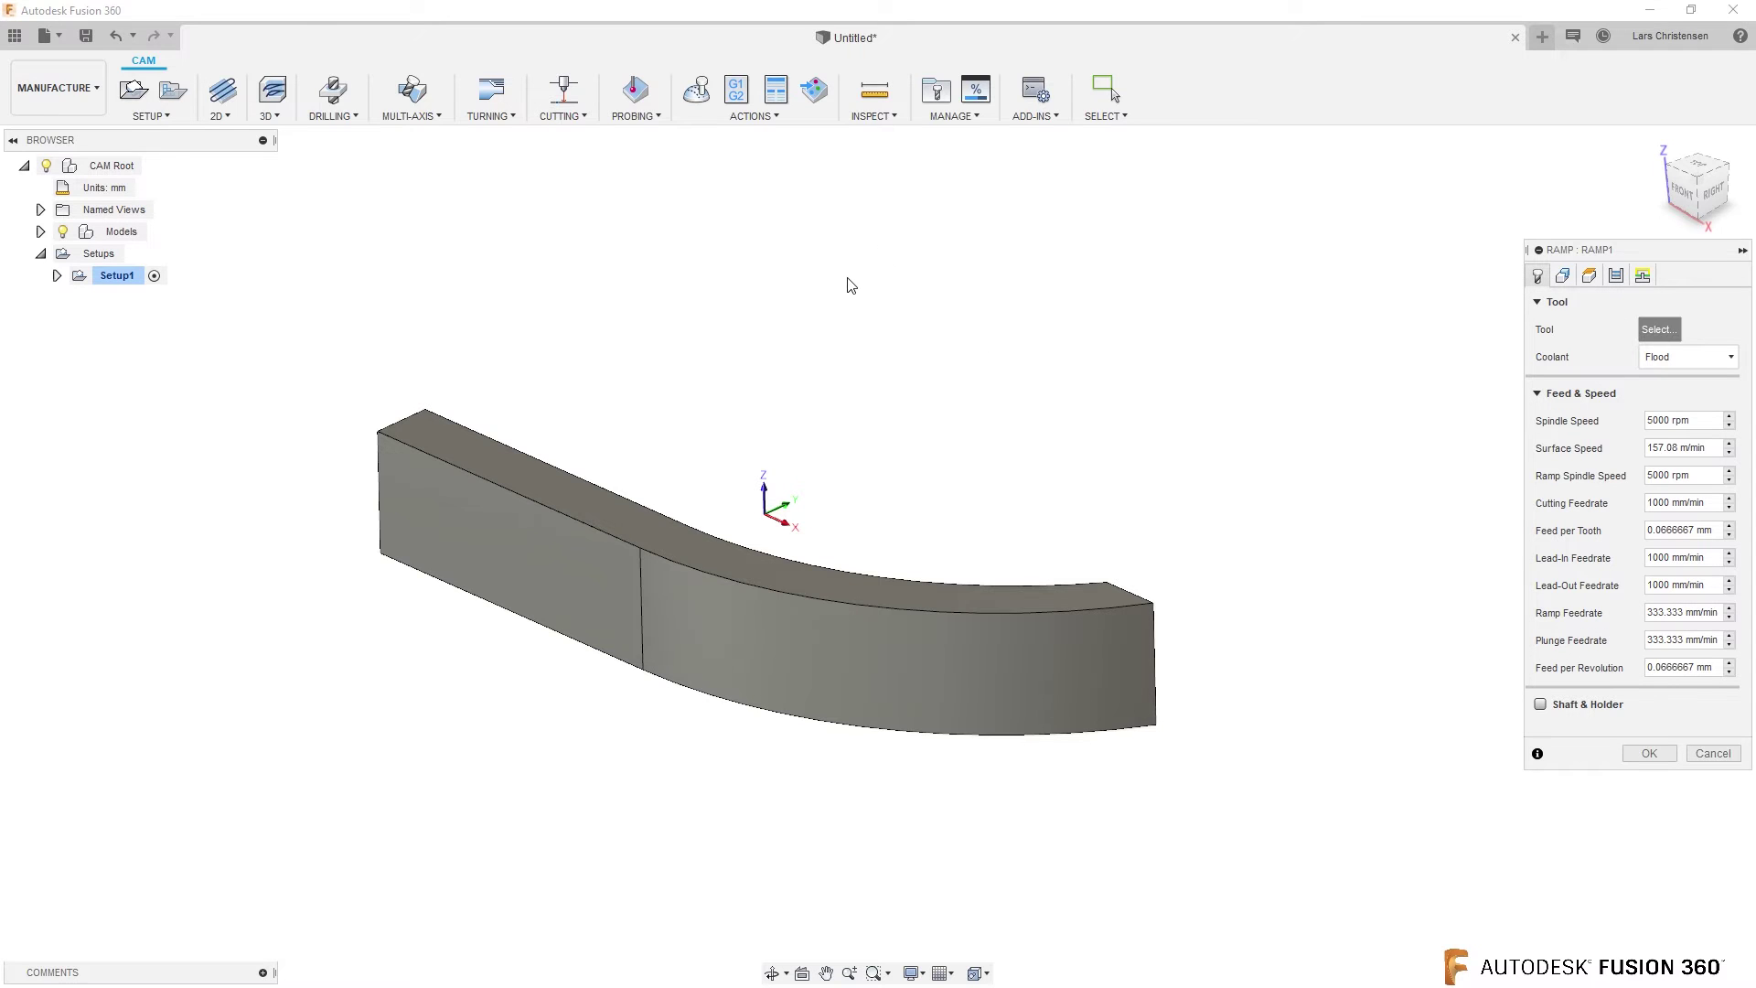
{"action": "scroll", "coordinate": [486, 287], "scroll_direction": "down", "scroll_amount": 3}
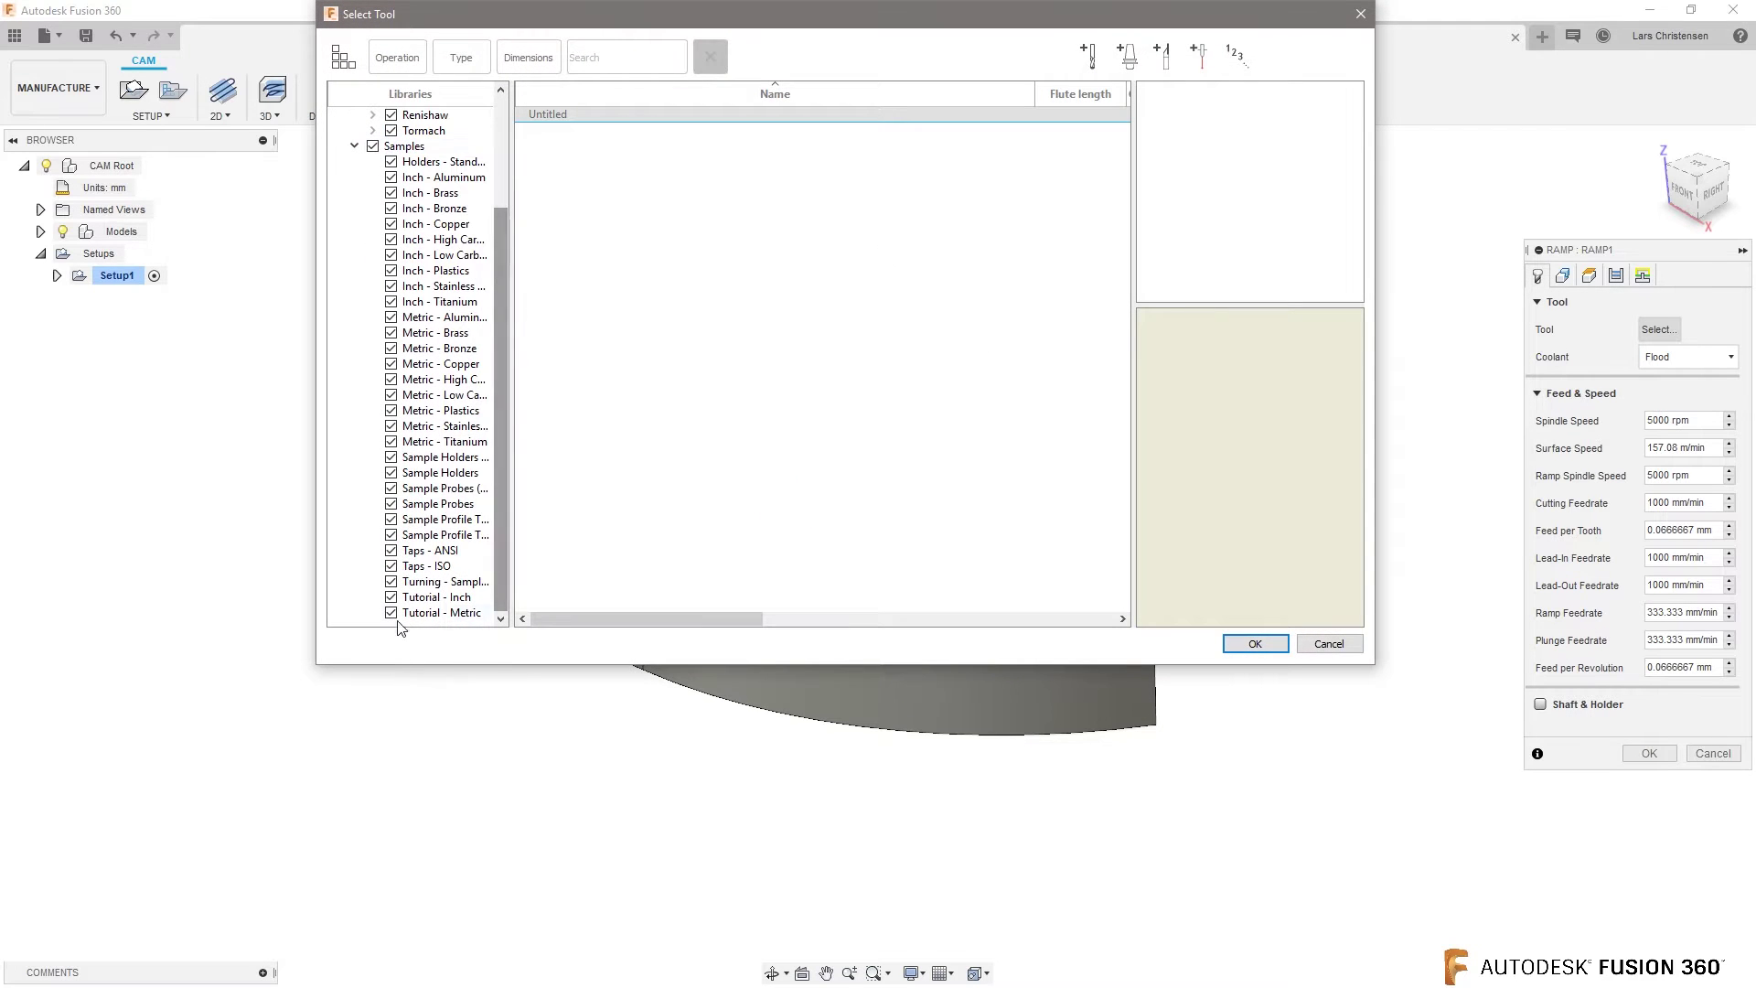
{"action": "left_click", "coordinate": [433, 615]}
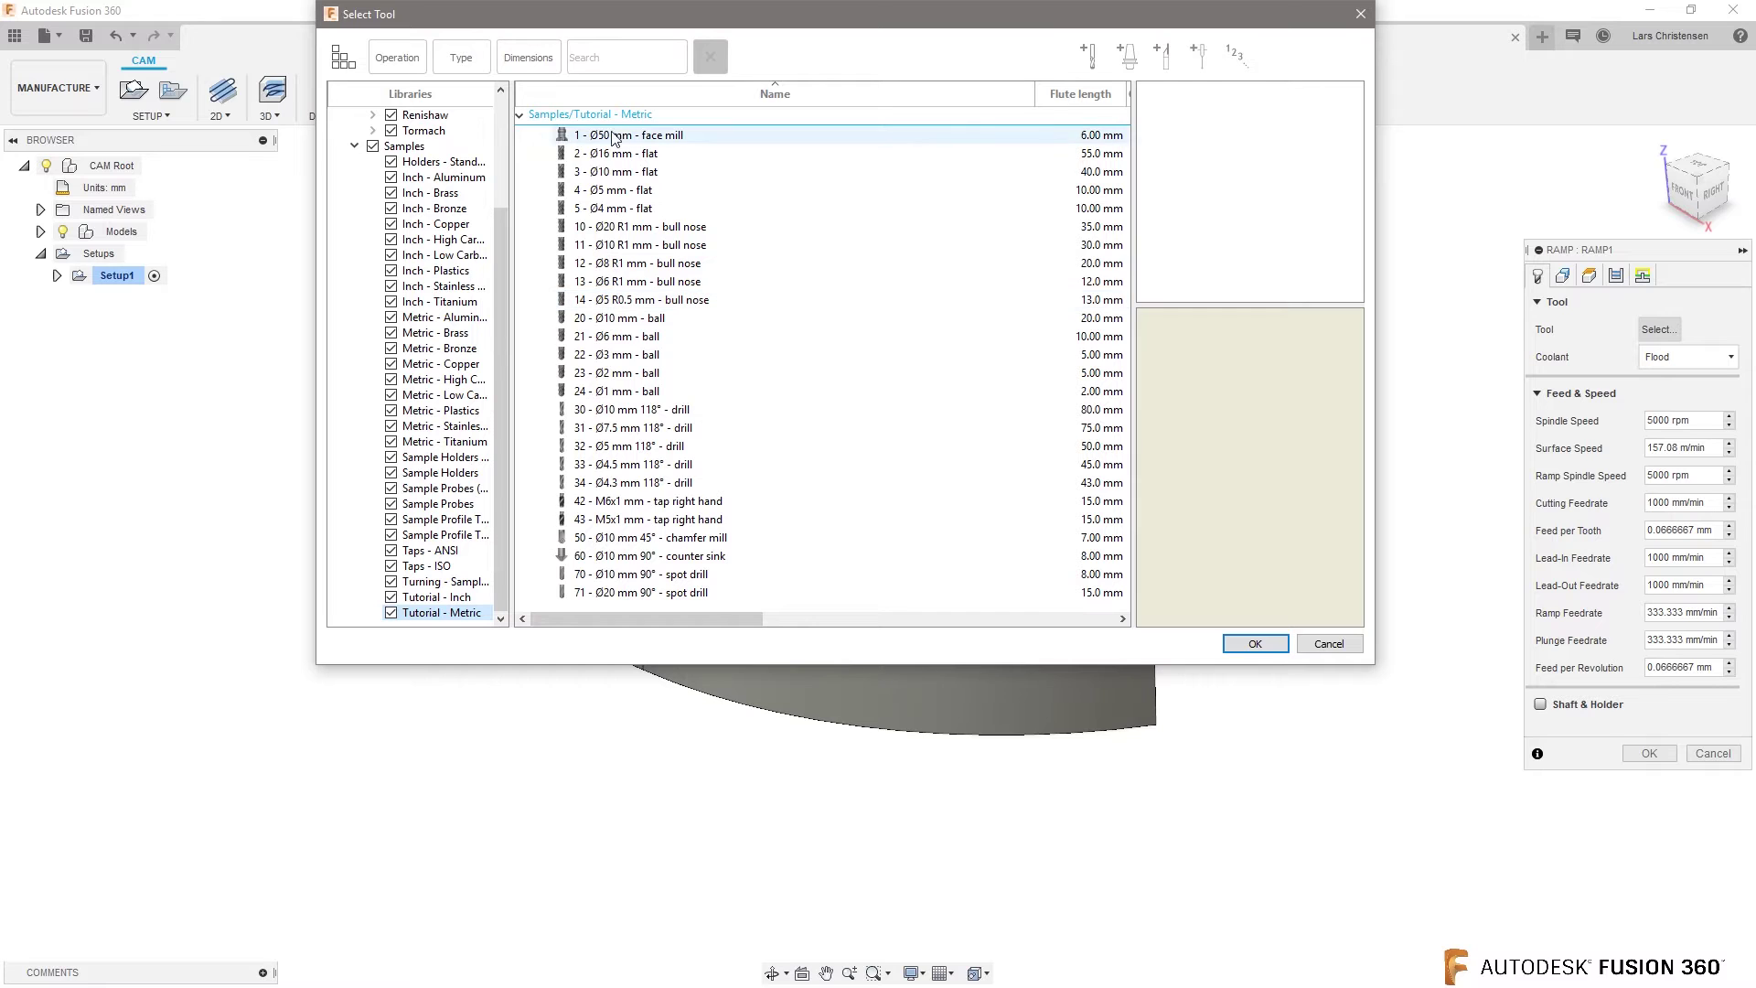
{"action": "left_click", "coordinate": [610, 192]}
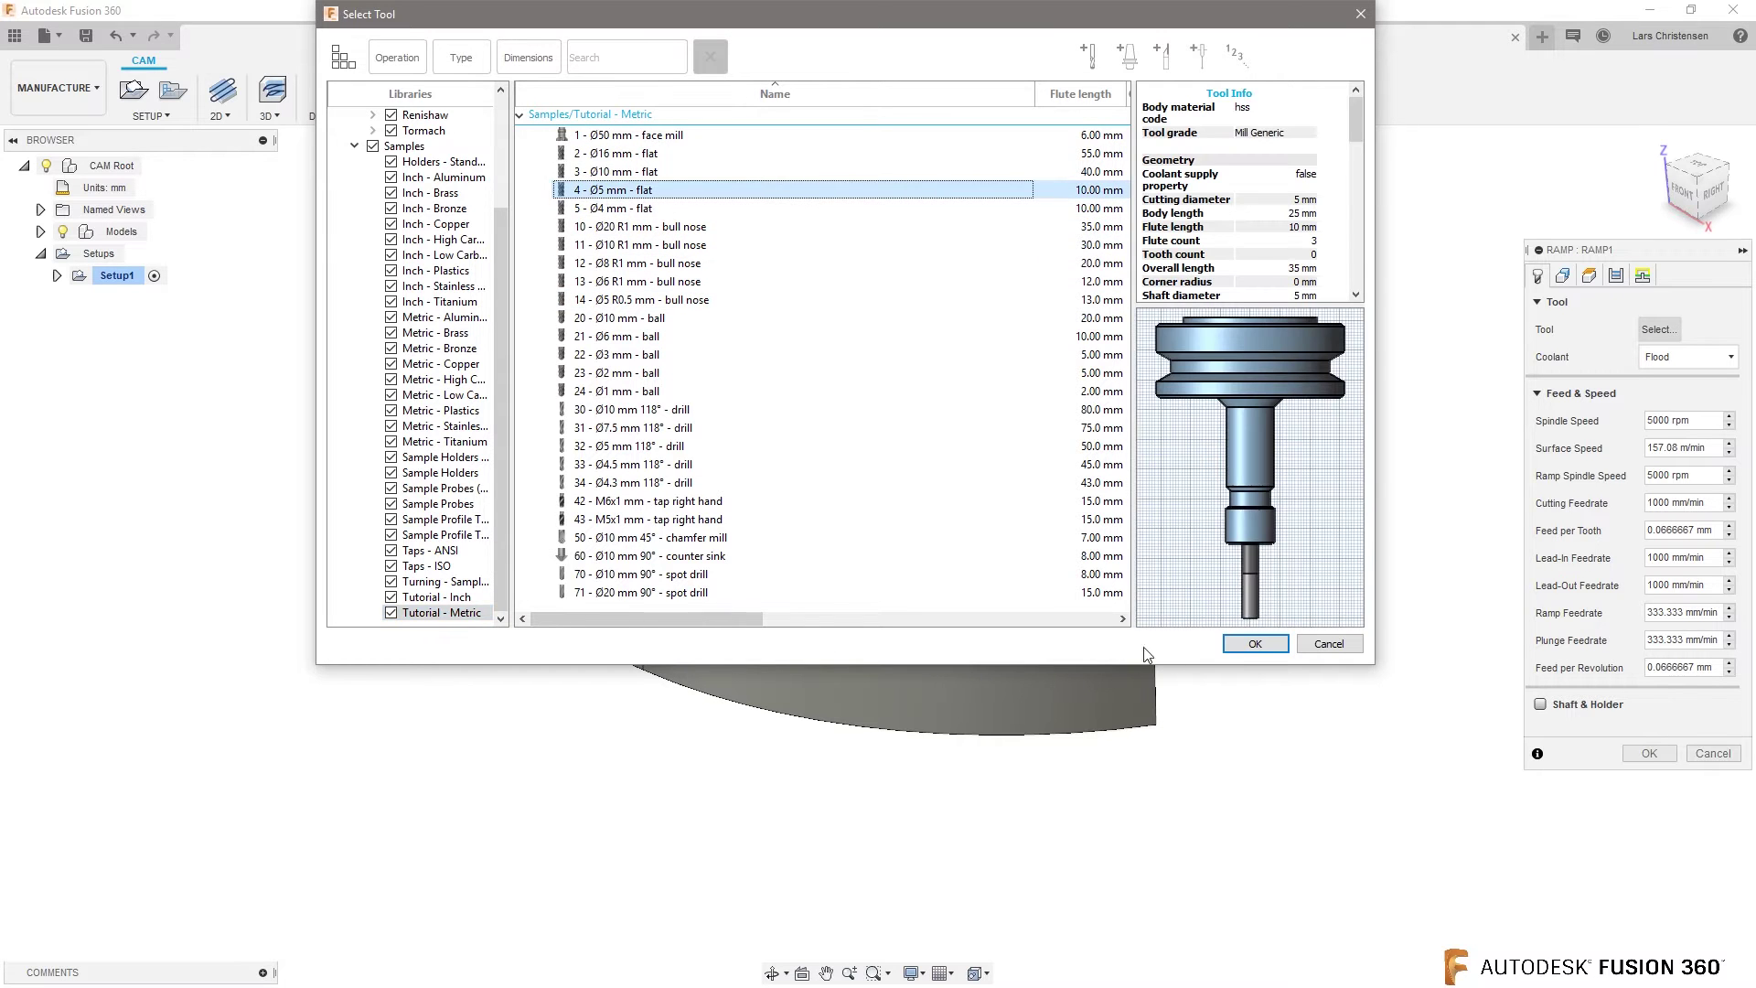
{"action": "left_click", "coordinate": [1255, 644]}
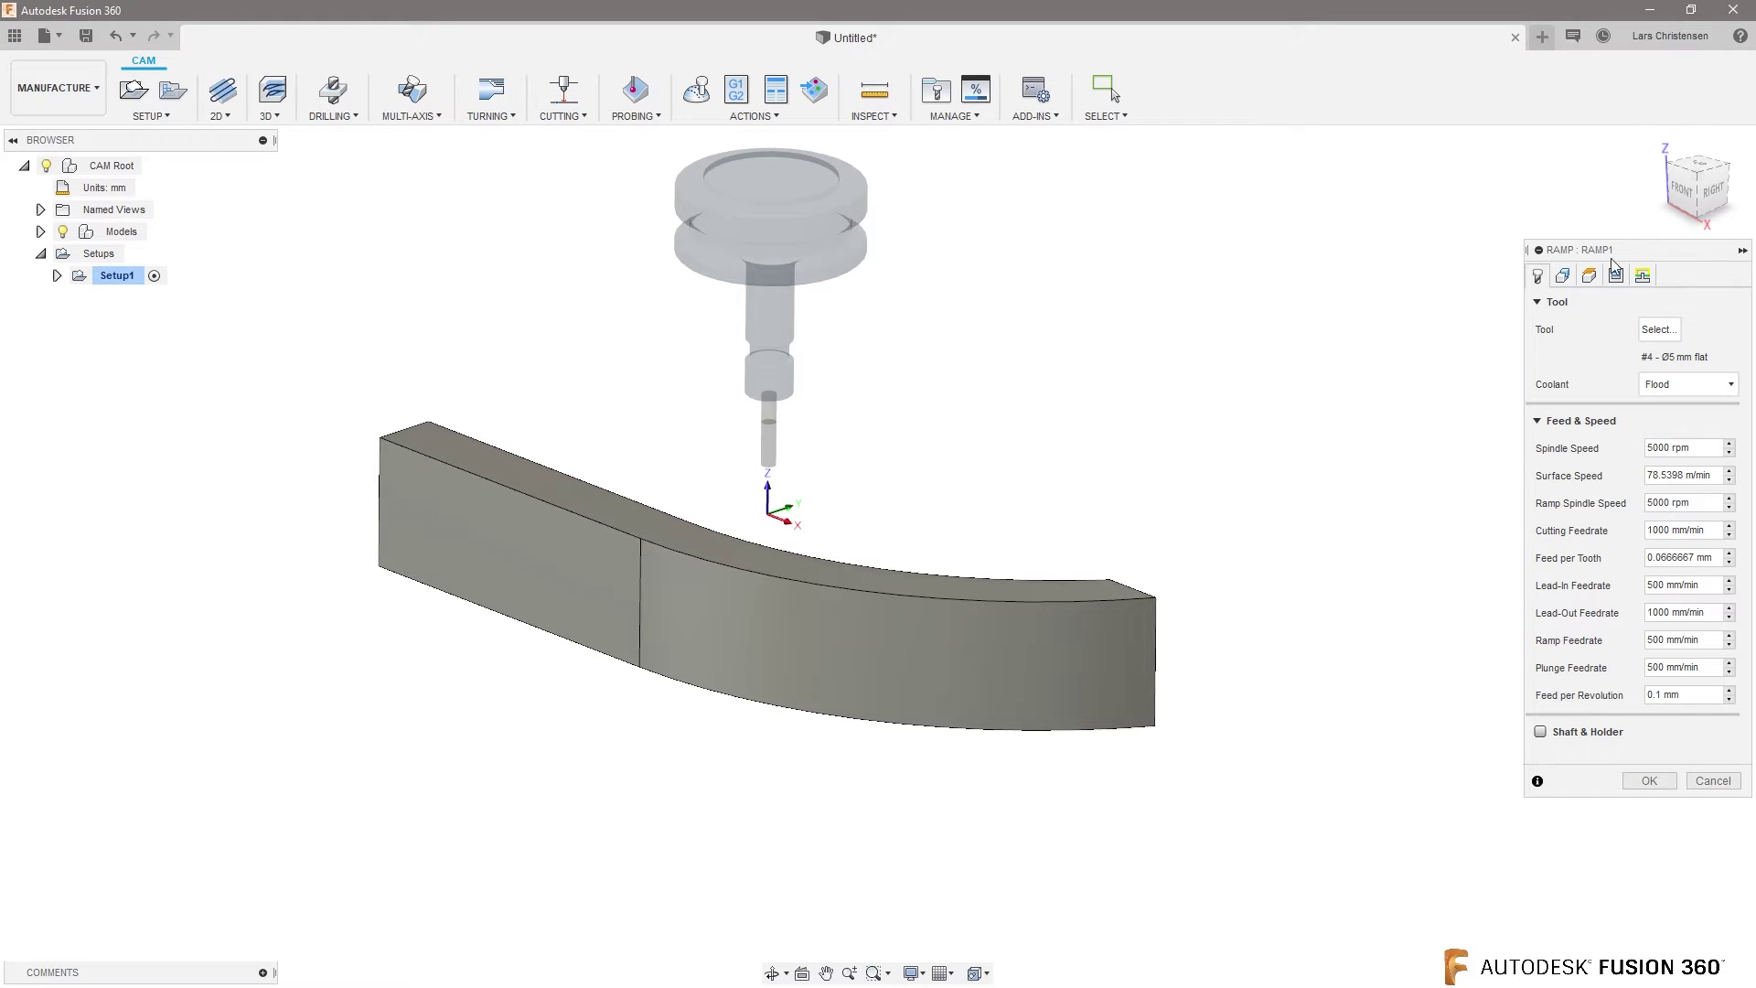
{"action": "left_click", "coordinate": [1649, 781]}
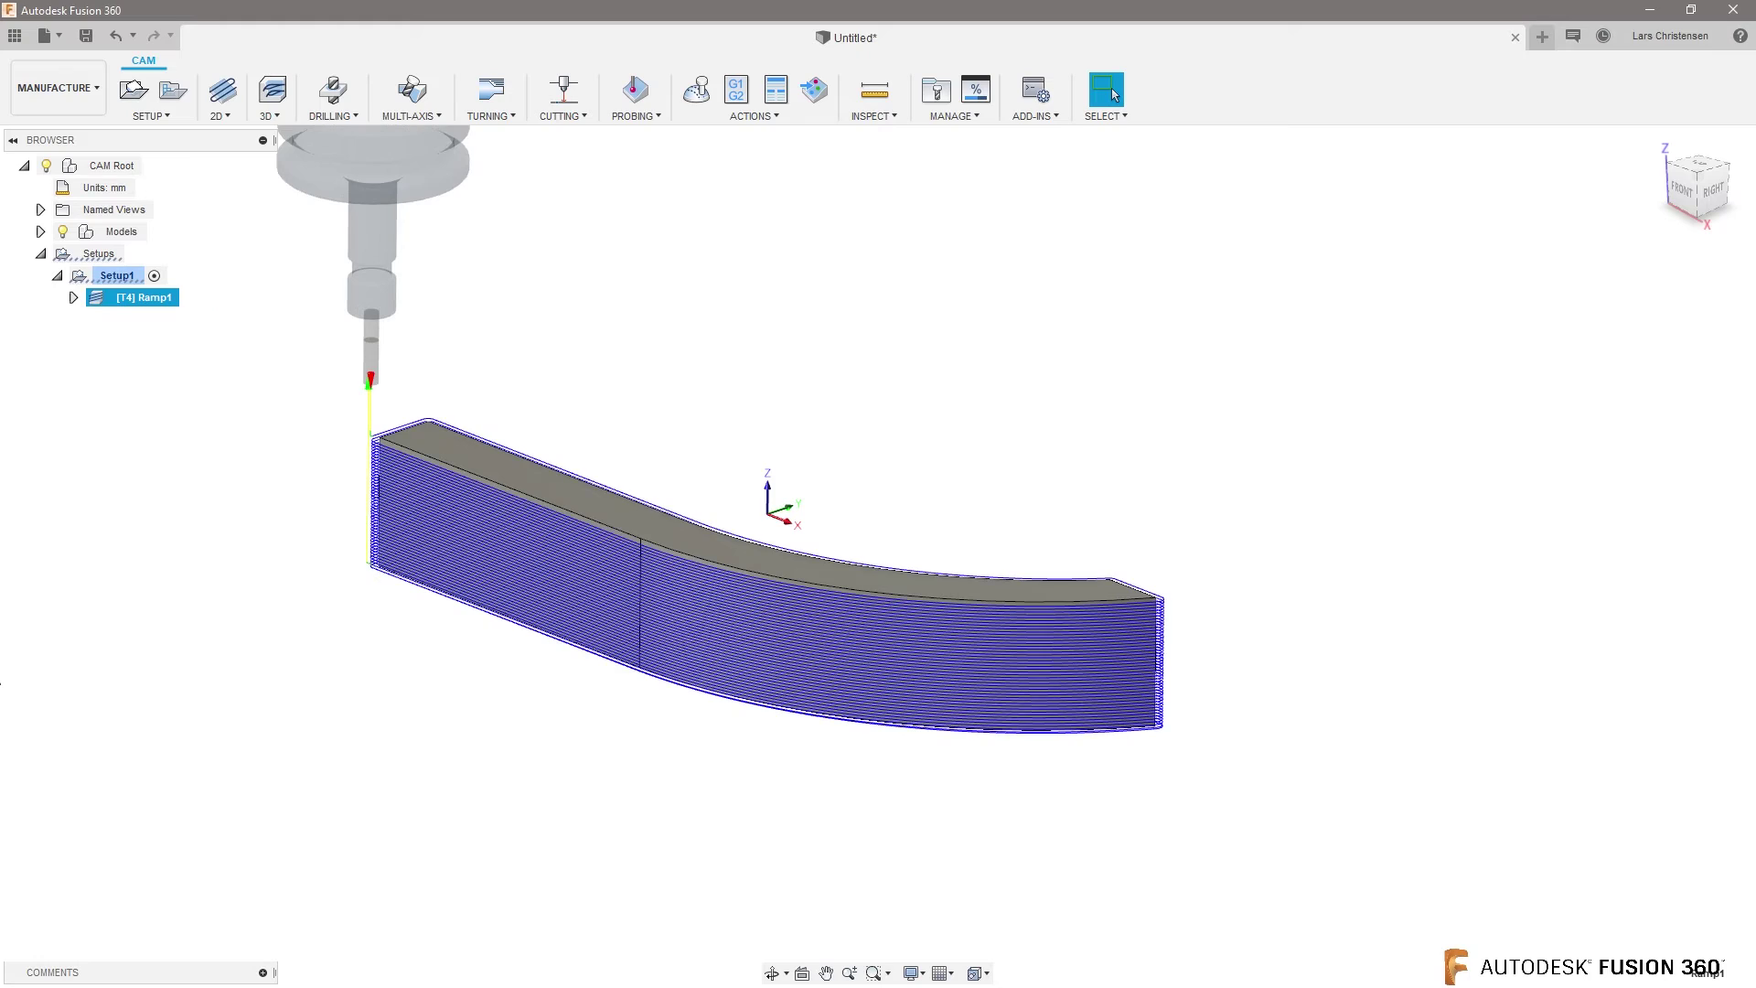
{"action": "middle_click_drag", "start_coordinate": [0, 681], "coordinate": [338, 272], "text": "shift"}
{"action": "left_click", "coordinate": [270, 116]}
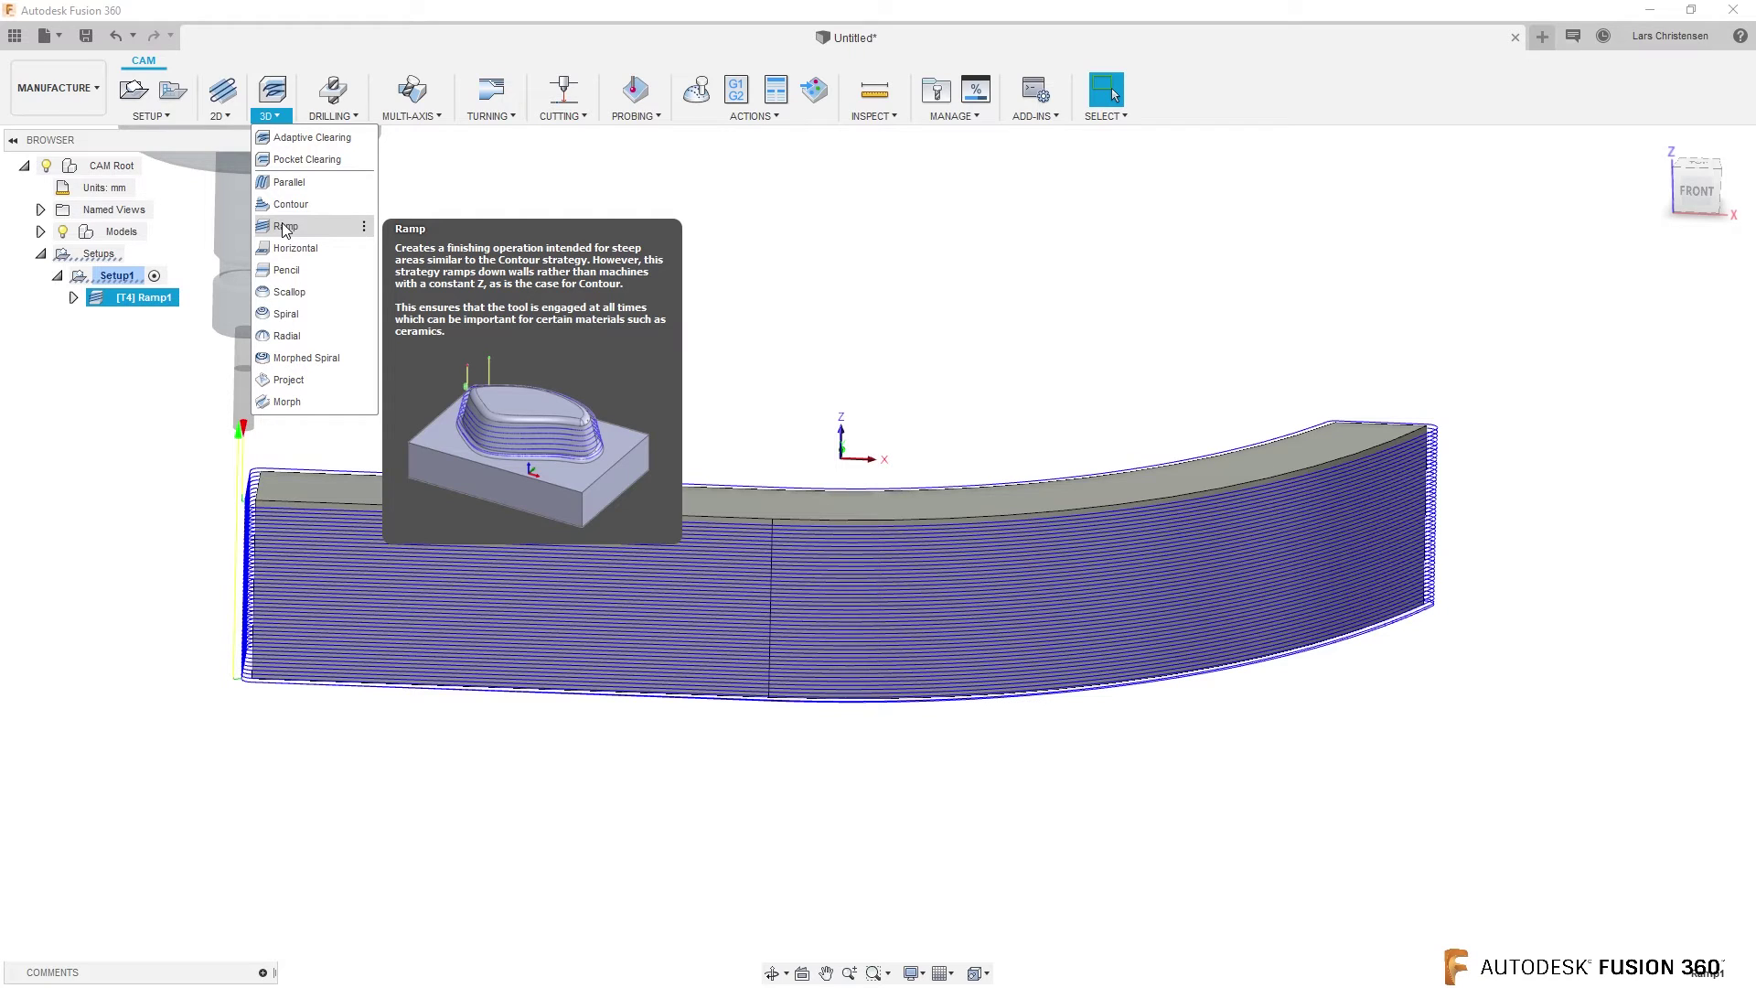
{"action": "left_click", "coordinate": [909, 218]}
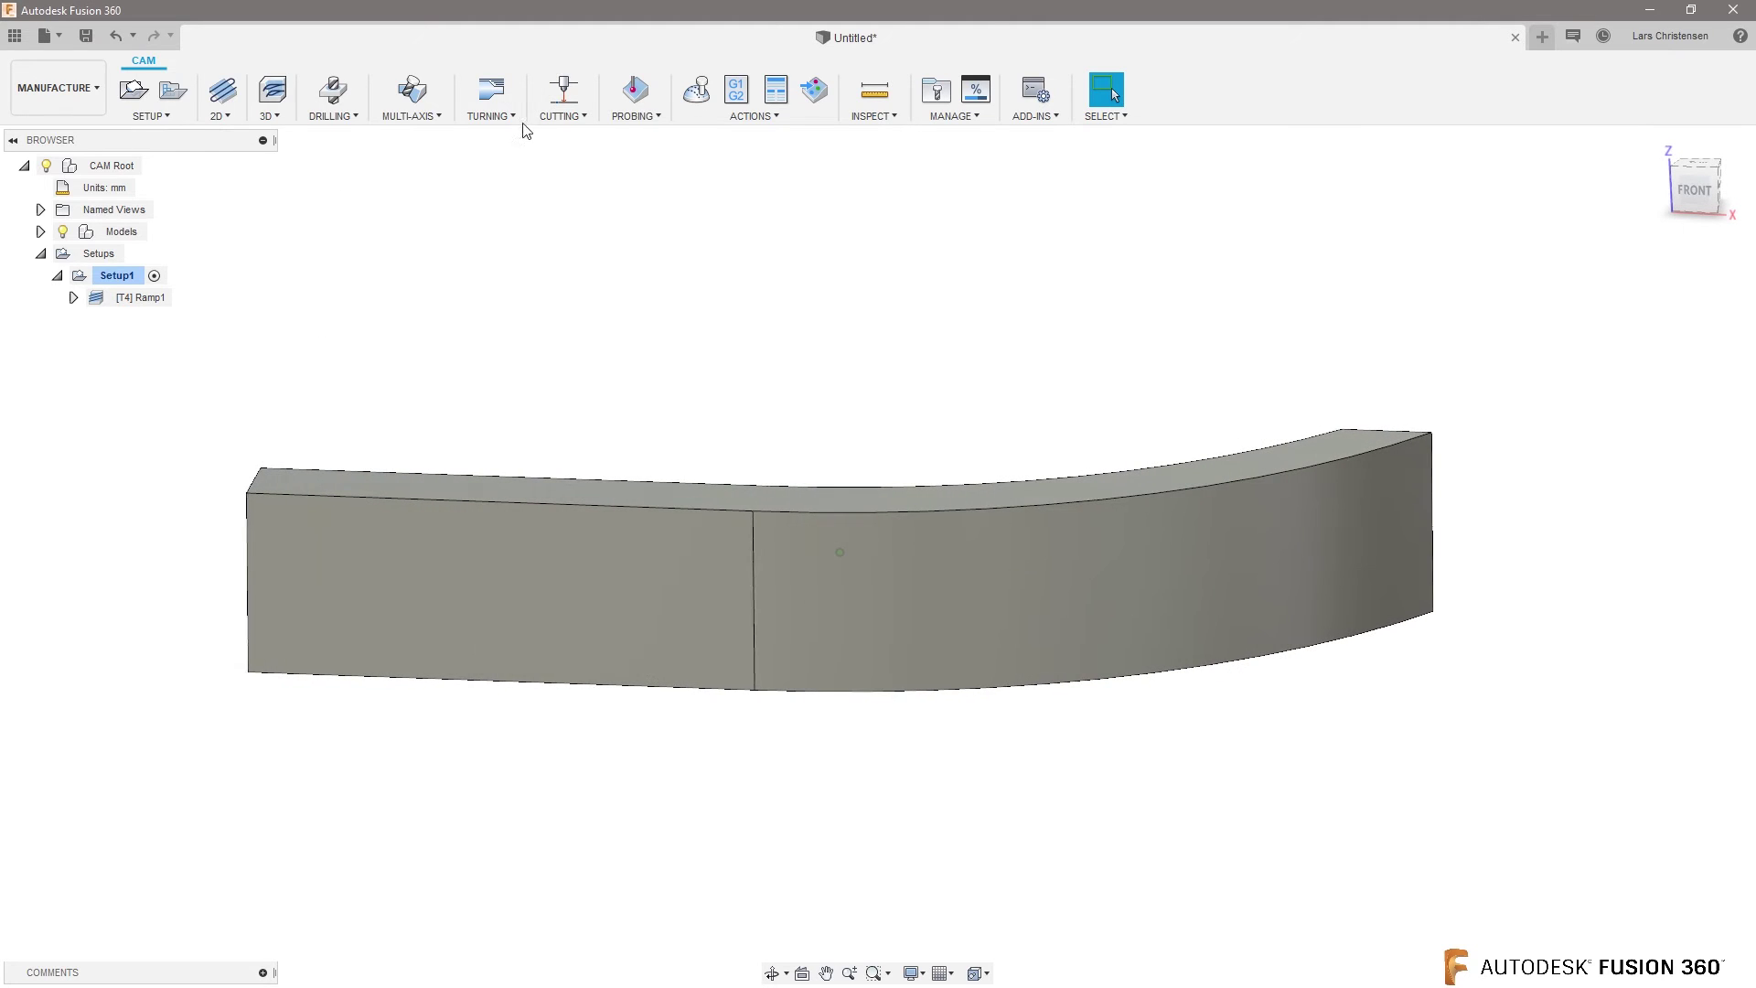
Simulate the Ramp toolpath and examine the tool's position data during playback
{"action": "left_click", "coordinate": [691, 96]}
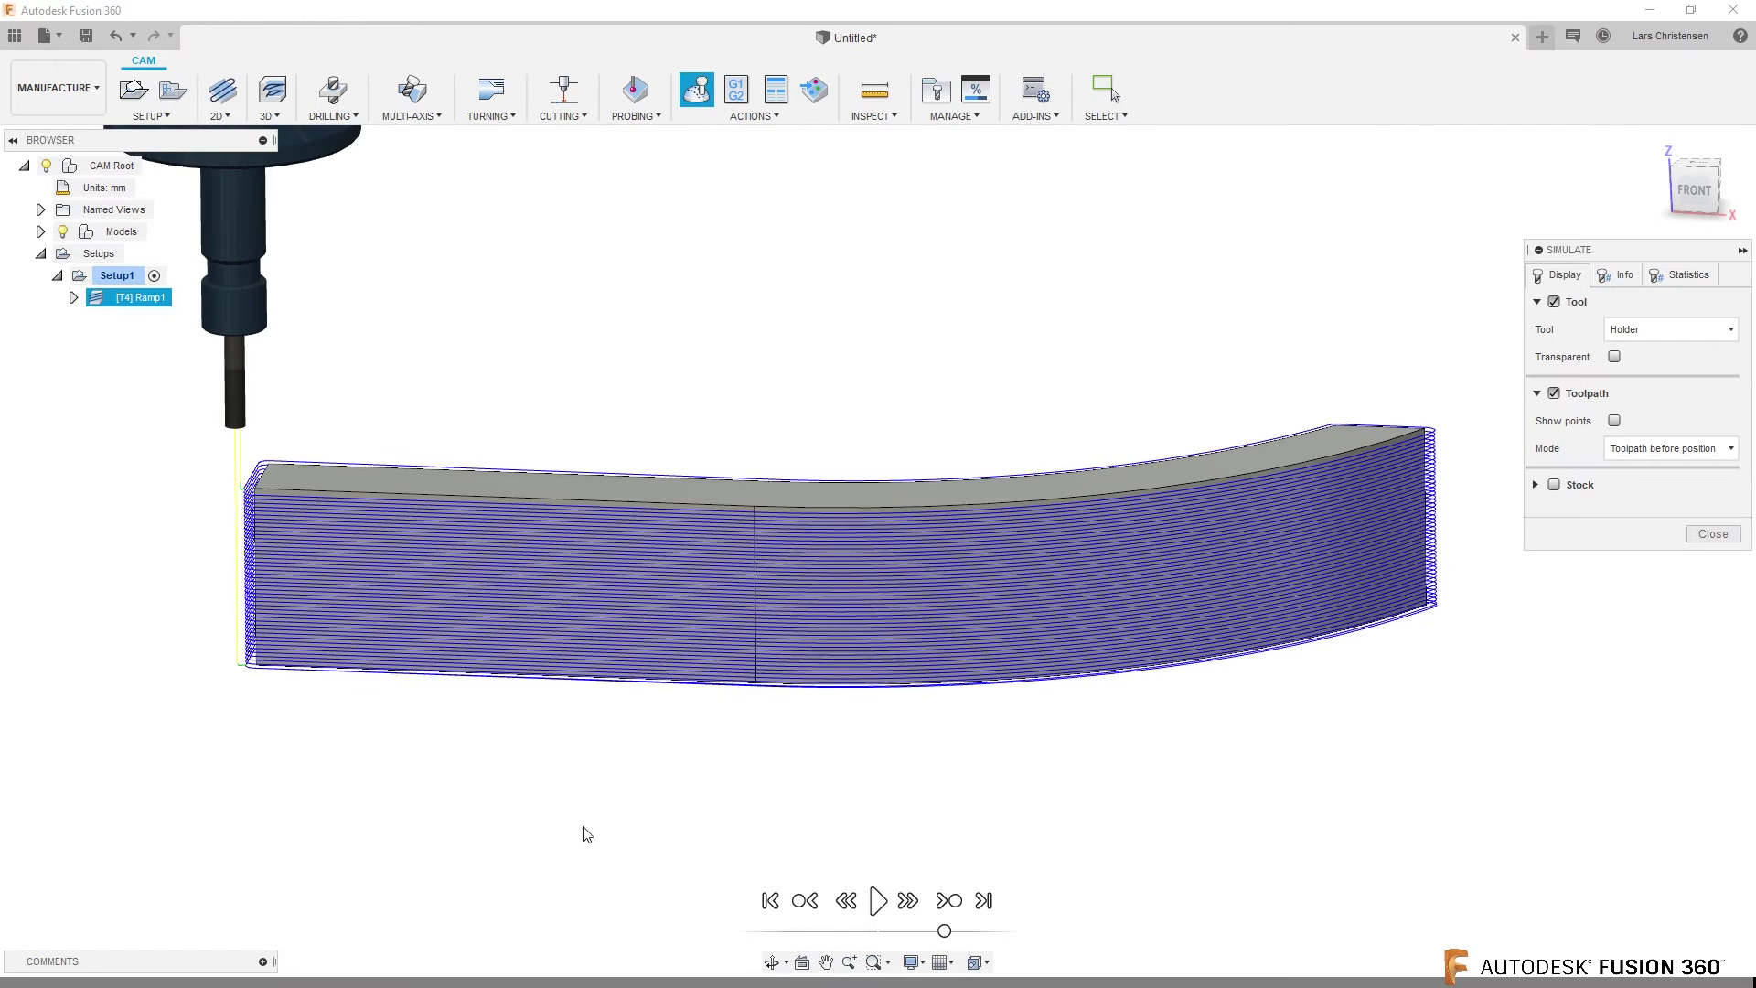
{"action": "left_click", "coordinate": [874, 905]}
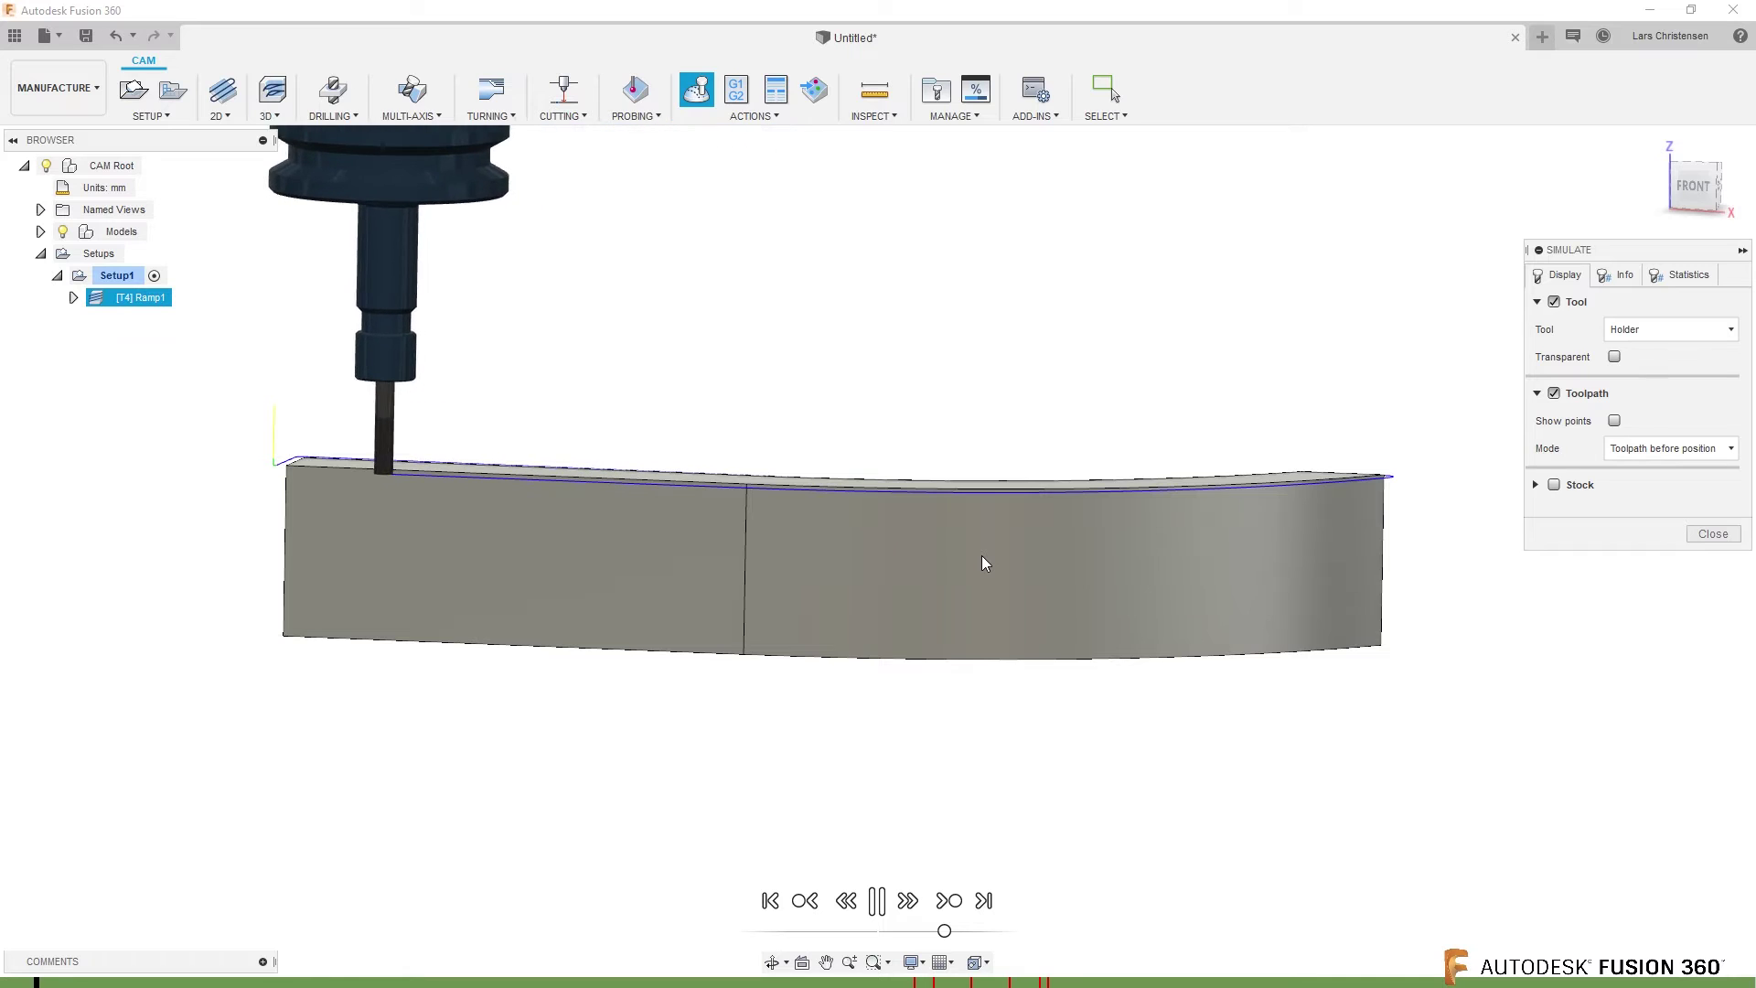
{"action": "left_click", "coordinate": [1623, 277]}
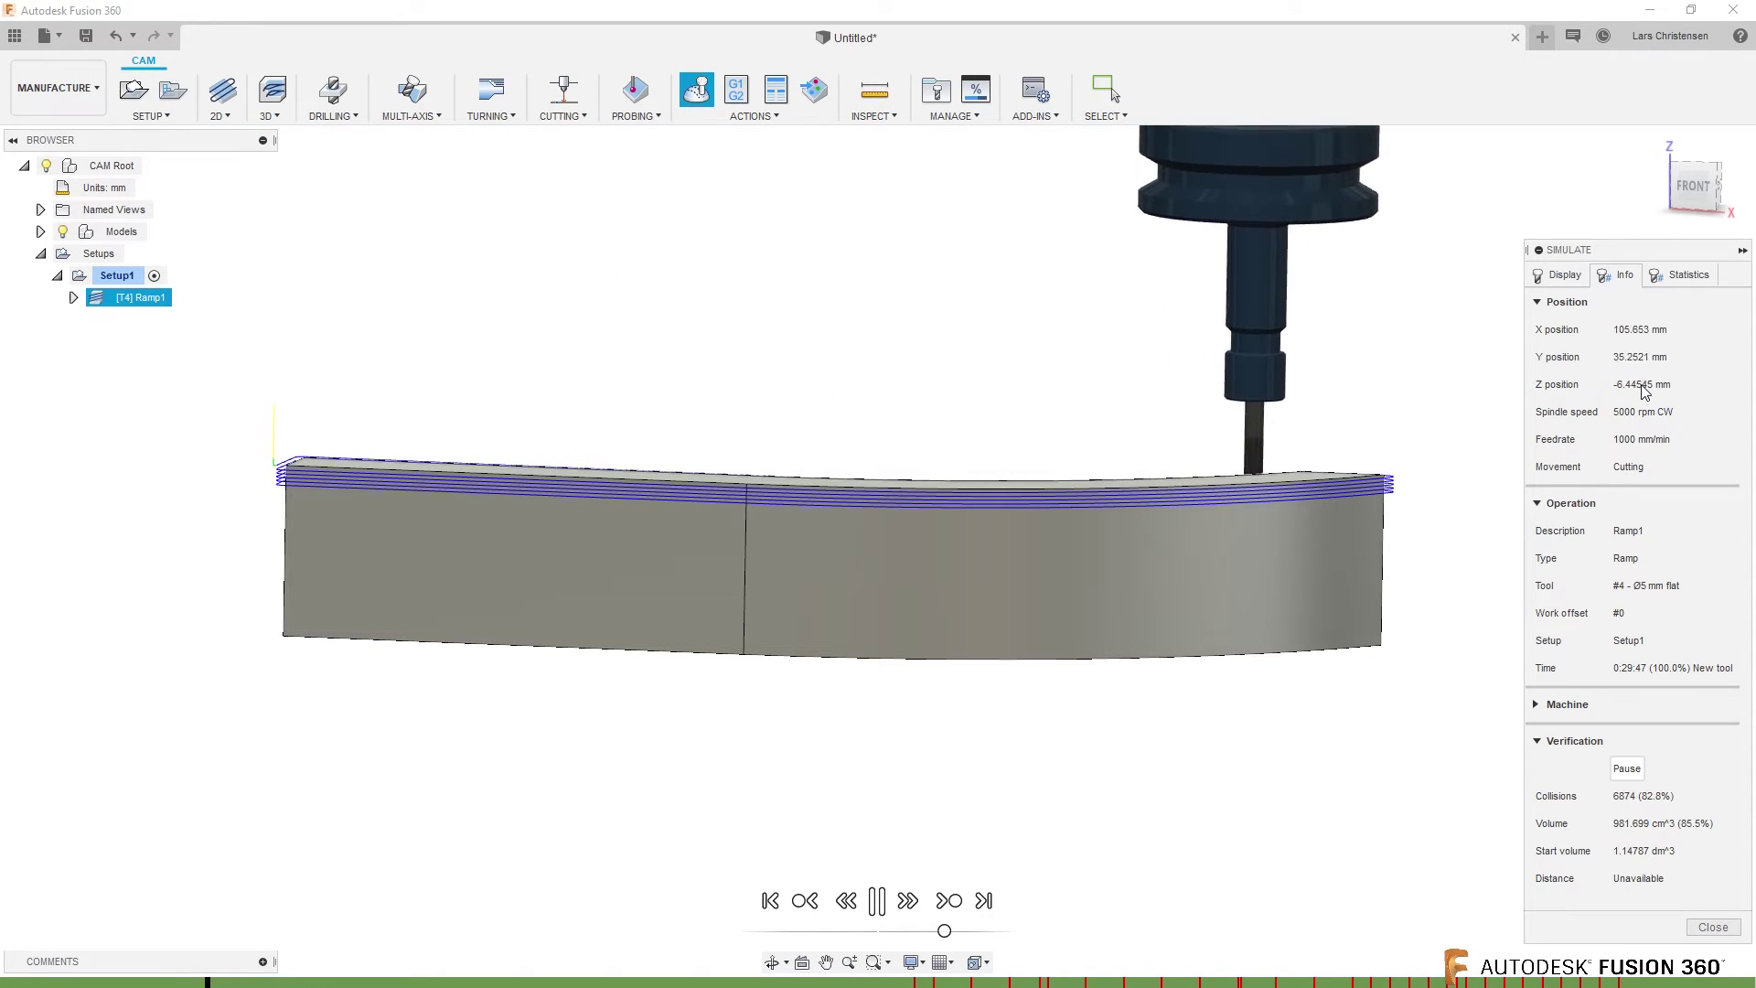
{"action": "middle_click_drag", "start_coordinate": [1189, 640], "coordinate": [1637, 658], "text": "shift"}
Show the stock in the running simulation, inspect the cut around the bar, and close the simulation
{"action": "left_click", "coordinate": [1557, 281]}
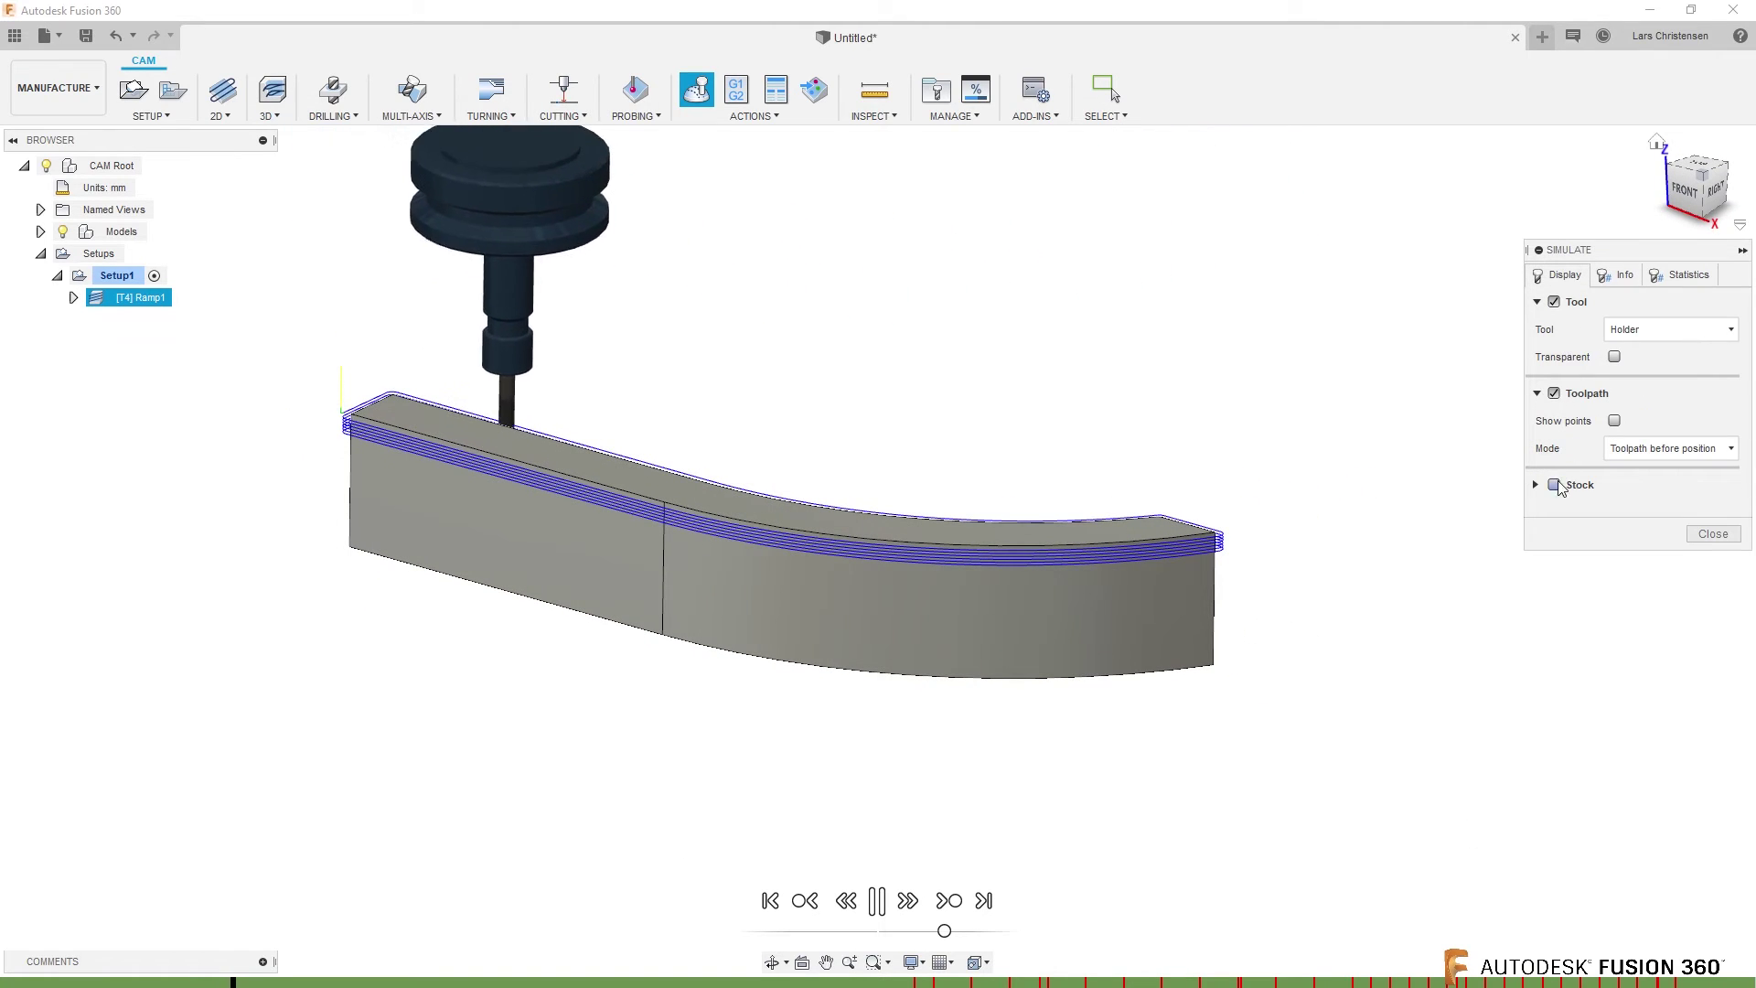
{"action": "left_click", "coordinate": [1554, 485]}
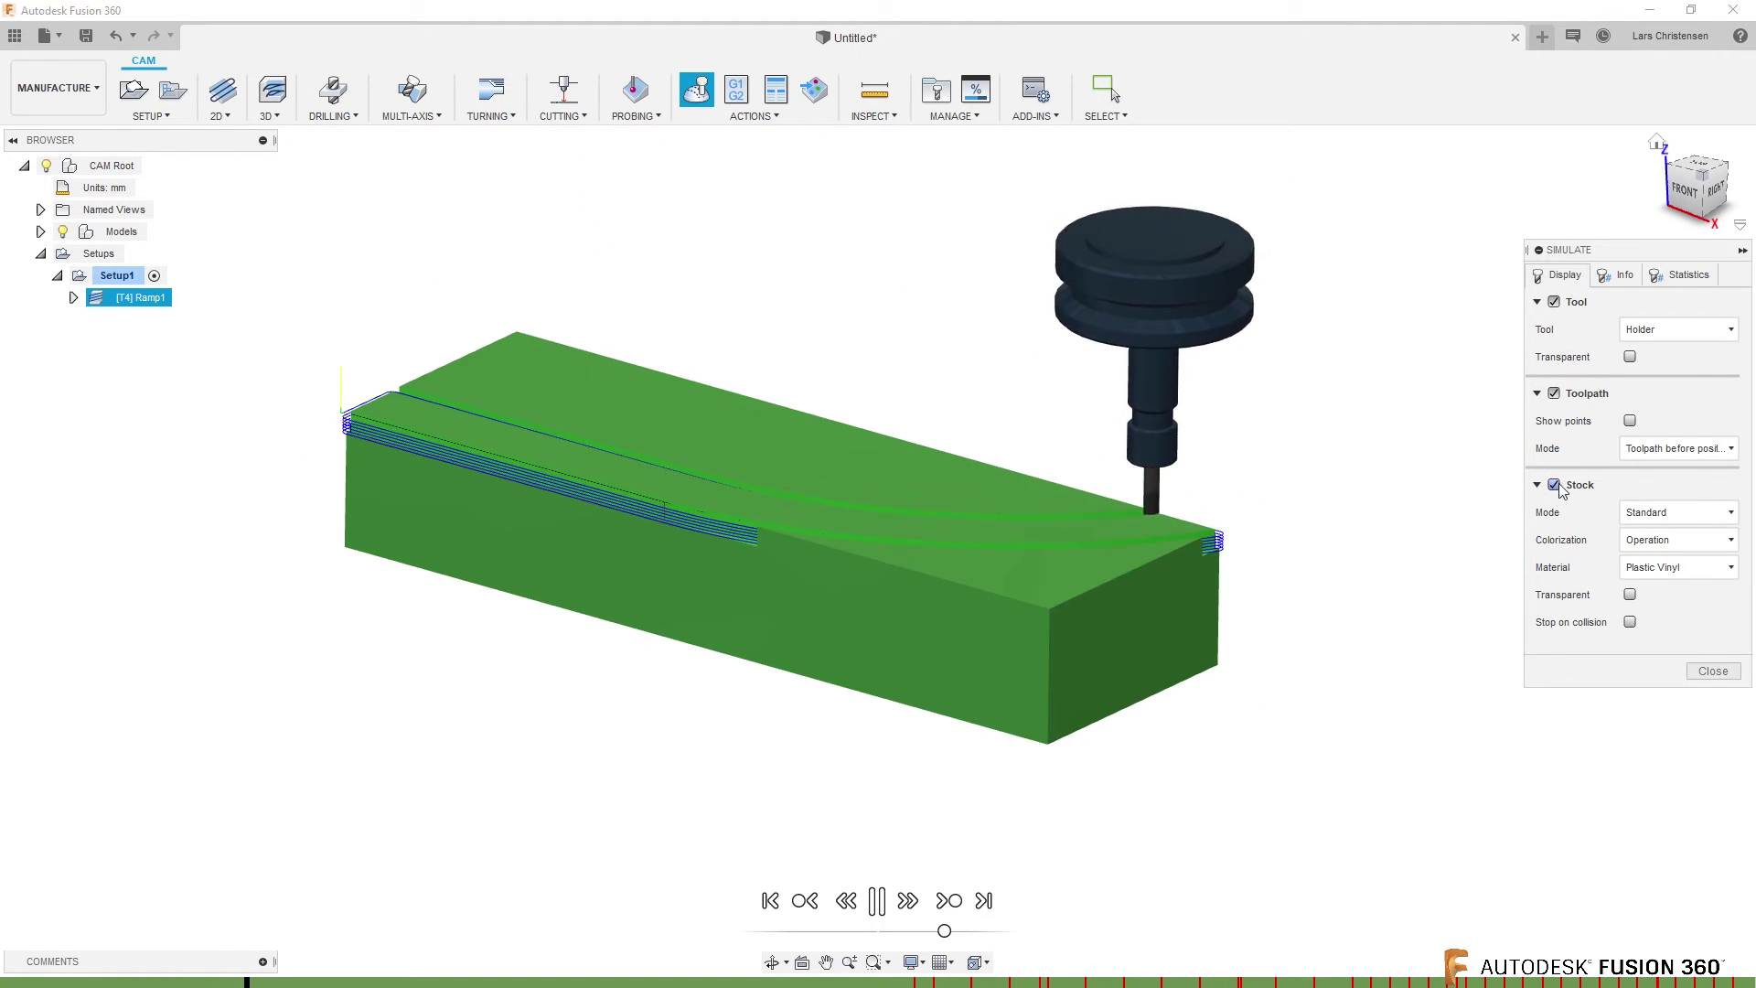
{"action": "middle_click_drag", "start_coordinate": [1332, 627], "coordinate": [1207, 639], "text": "shift"}
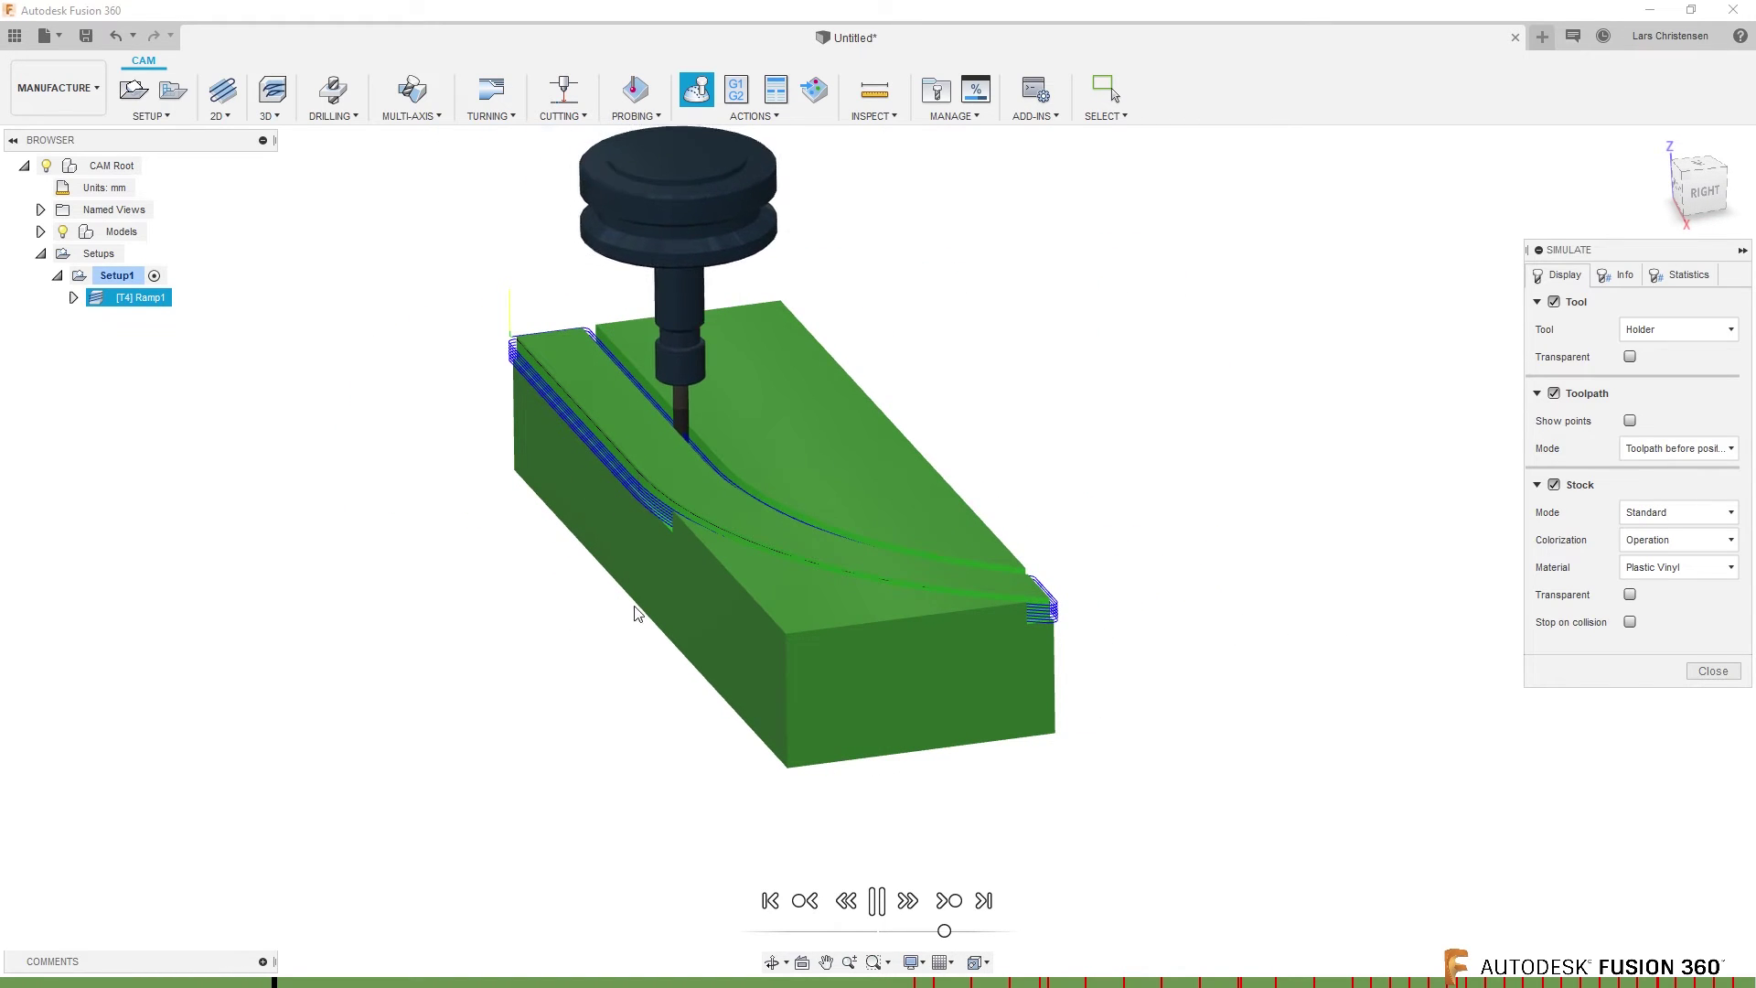
{"action": "middle_click_drag", "start_coordinate": [1042, 690], "coordinate": [1012, 711], "text": "shift"}
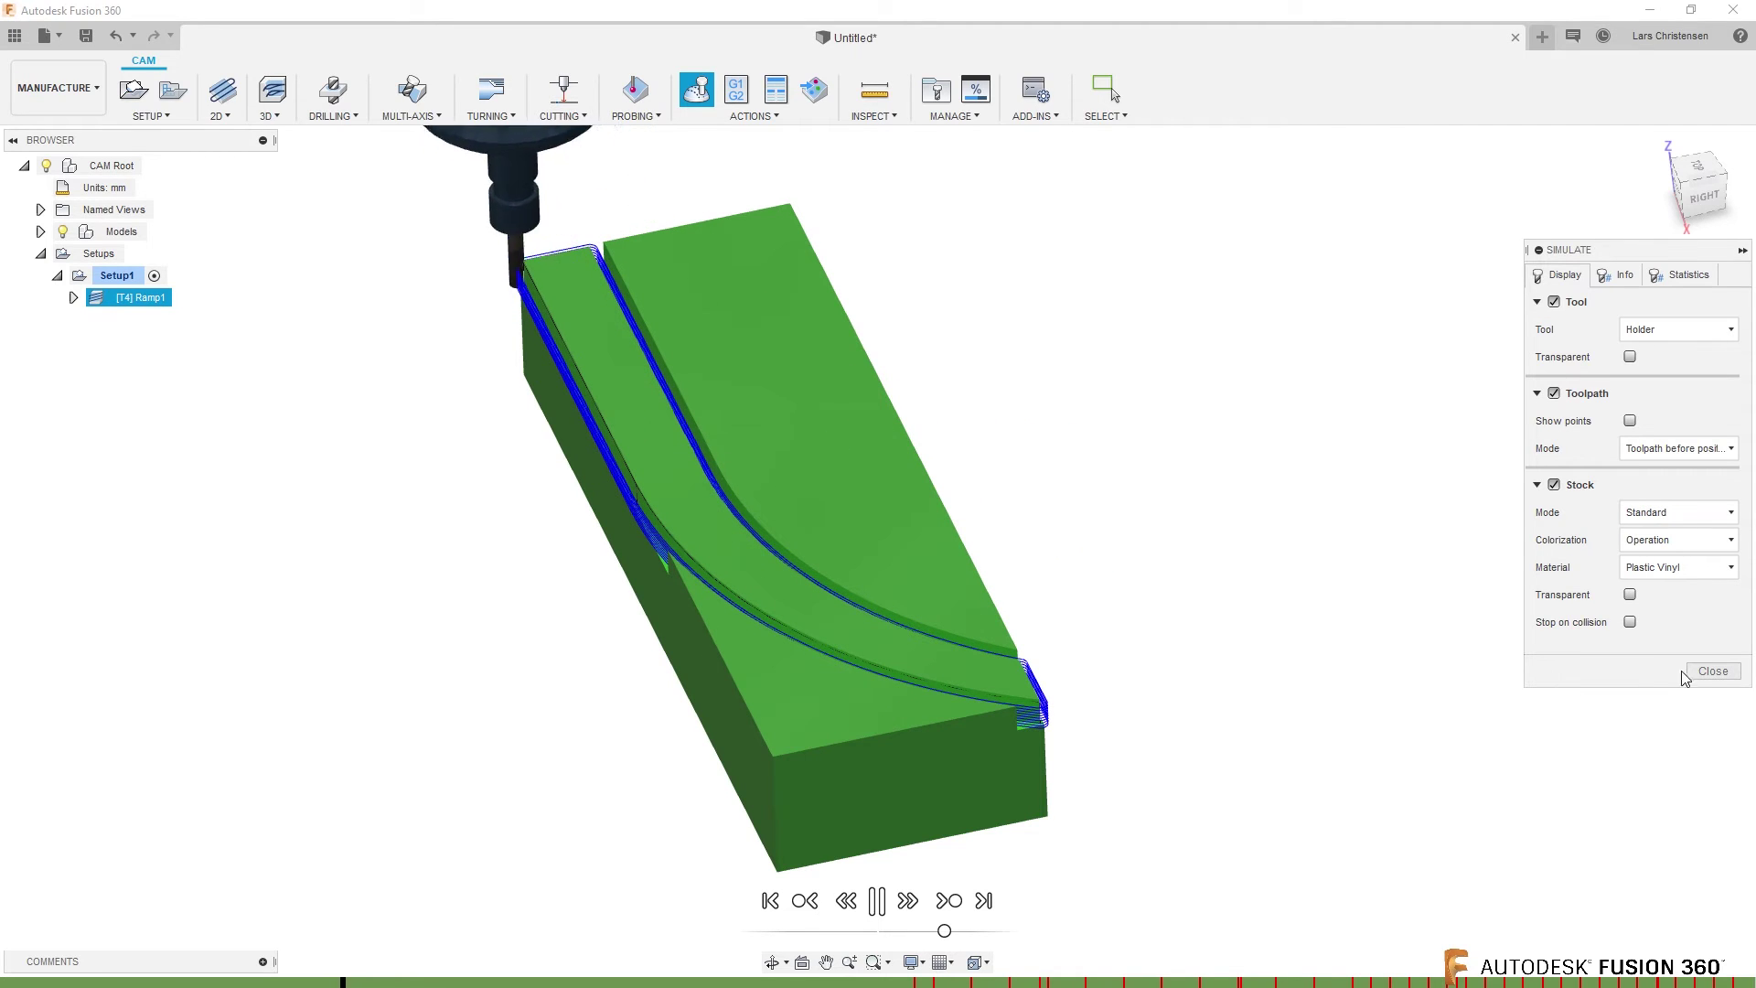
{"action": "left_click", "coordinate": [1713, 671]}
{"action": "left_click", "coordinate": [137, 299]}
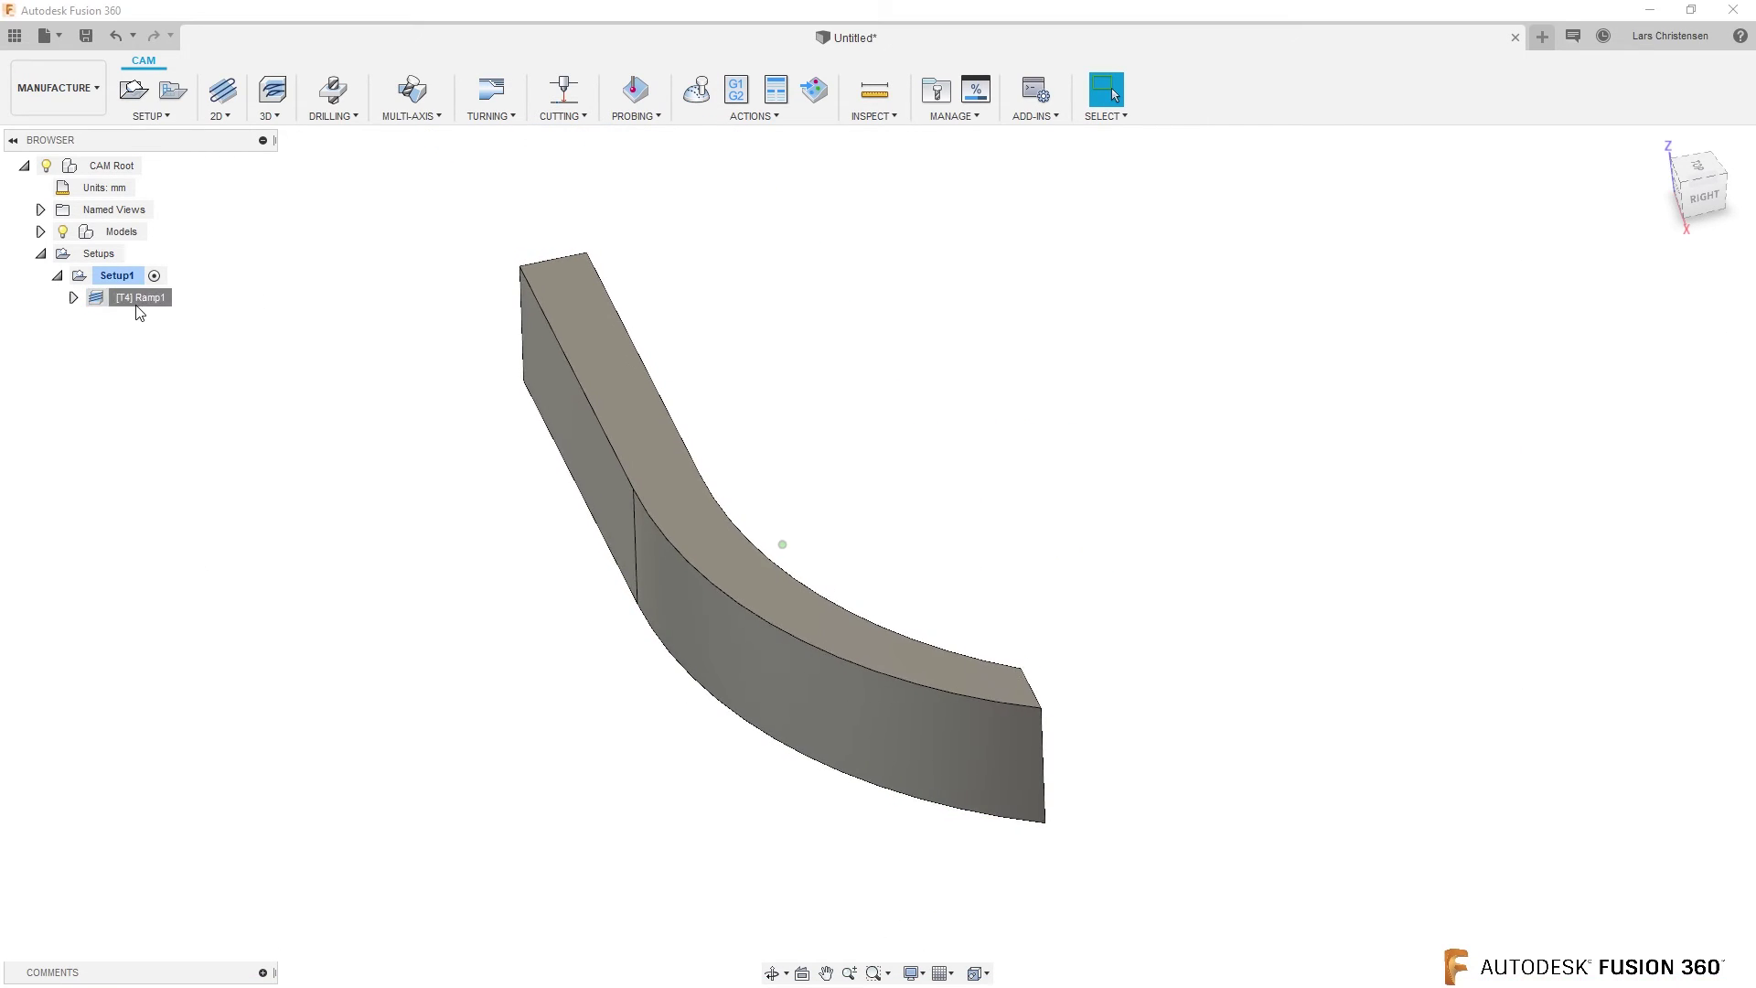
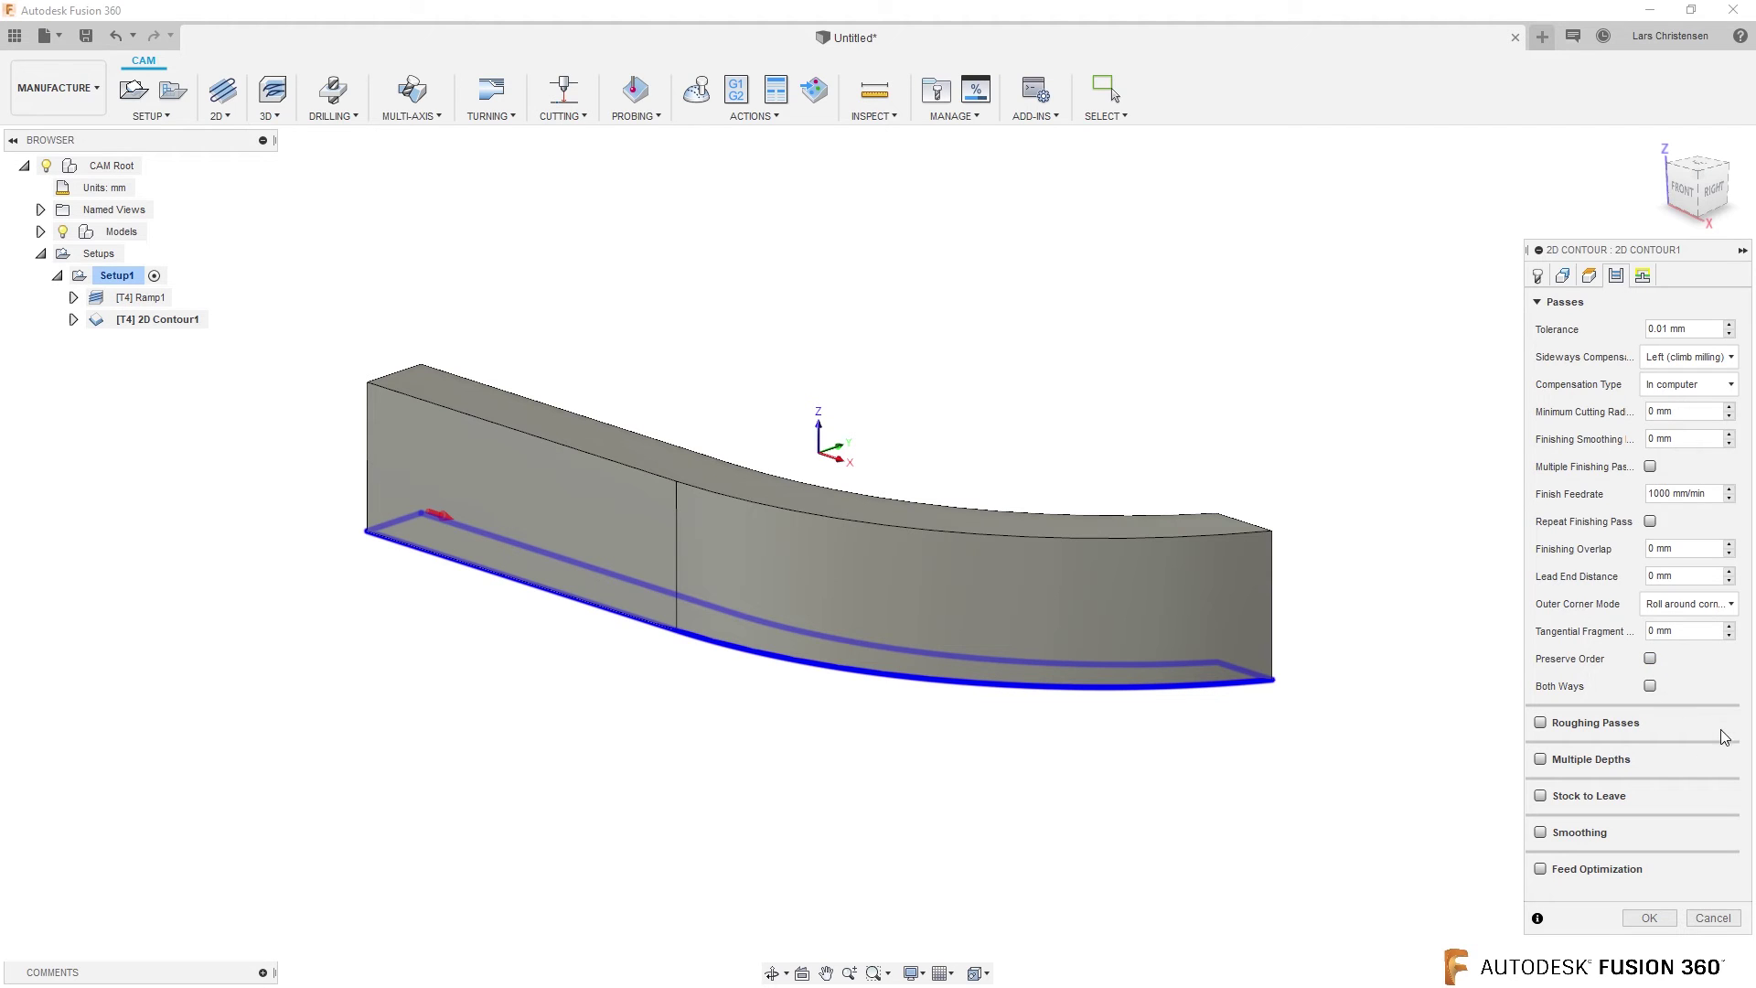
Enable tabs on the 2D Contour and set the tab width to 8 mm and the tab height to 1.35 mm
{"action": "left_click", "coordinate": [1563, 277]}
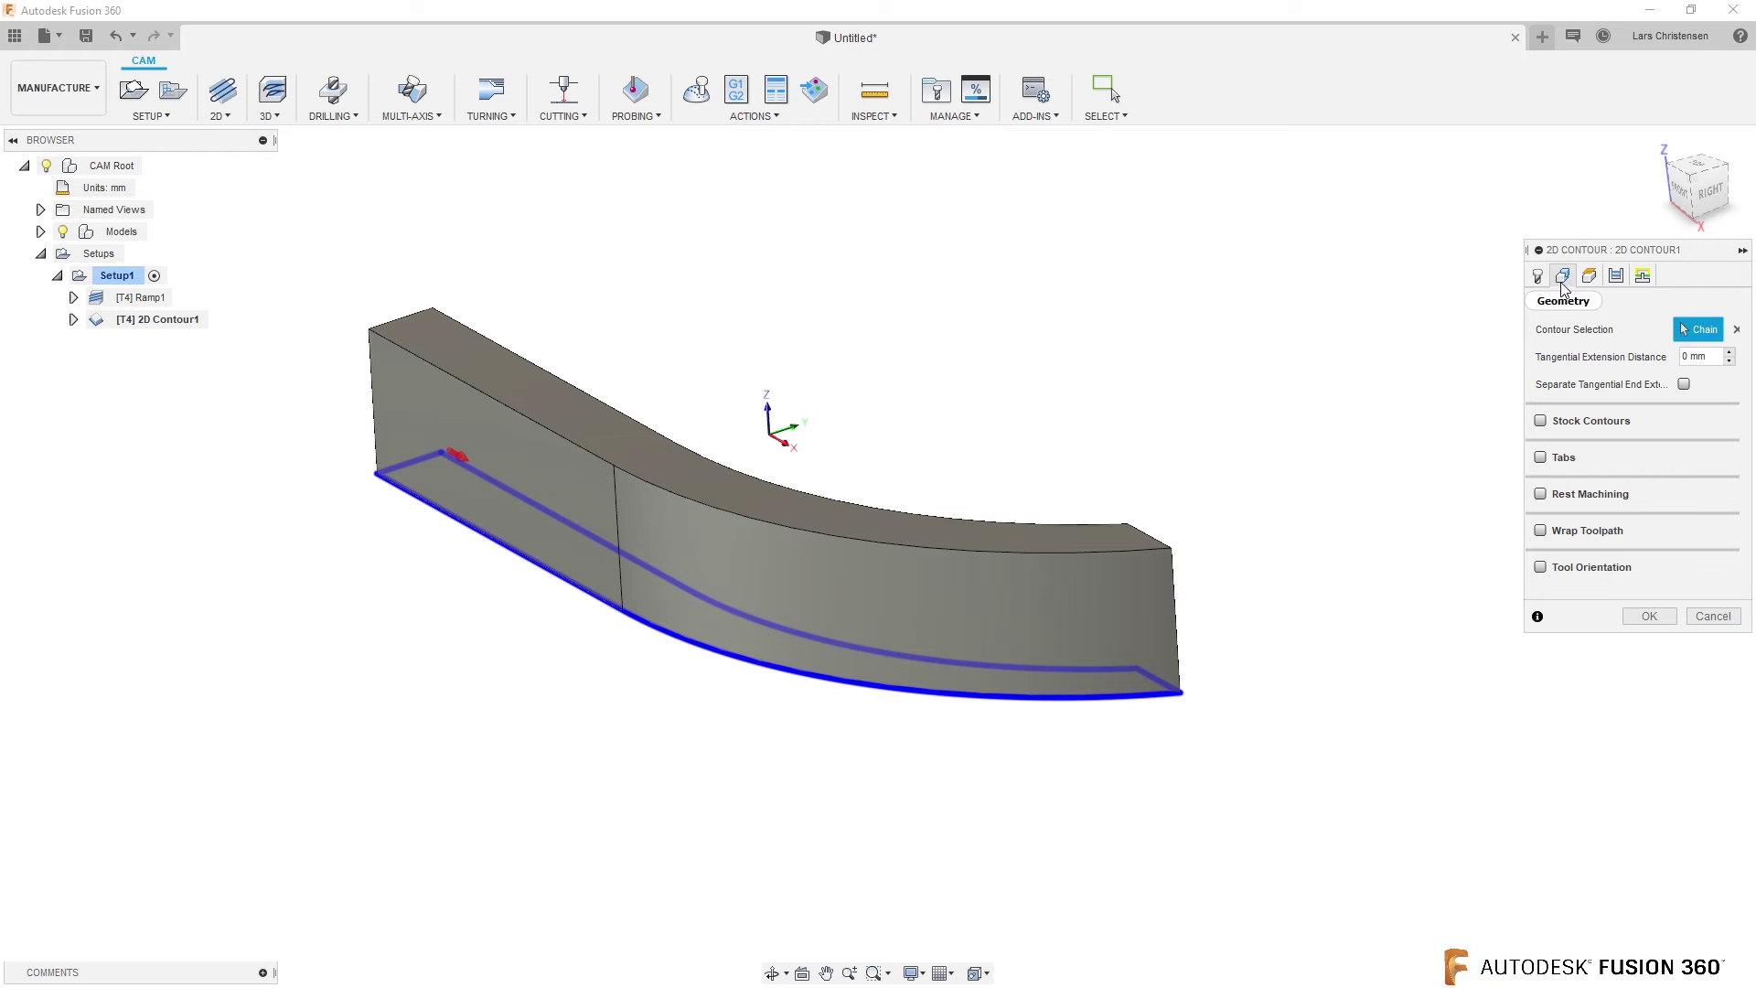
{"action": "left_click", "coordinate": [1540, 458]}
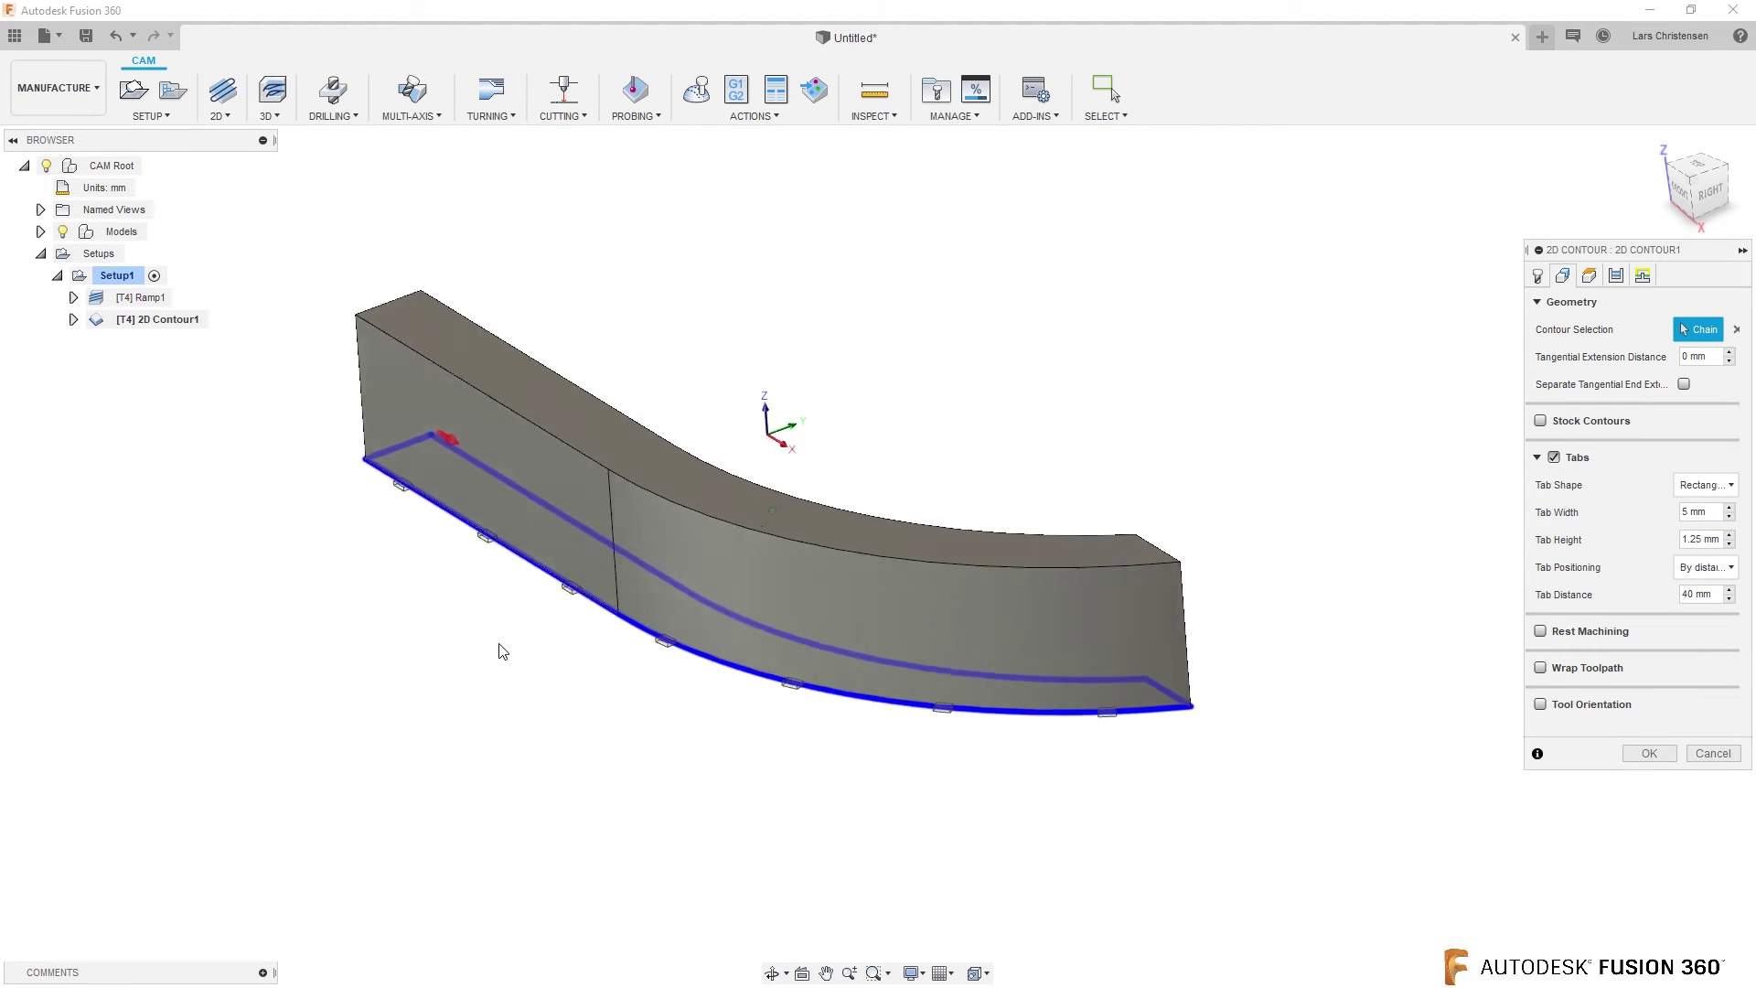
{"action": "middle_click_drag", "start_coordinate": [502, 650], "coordinate": [455, 576], "text": "shift"}
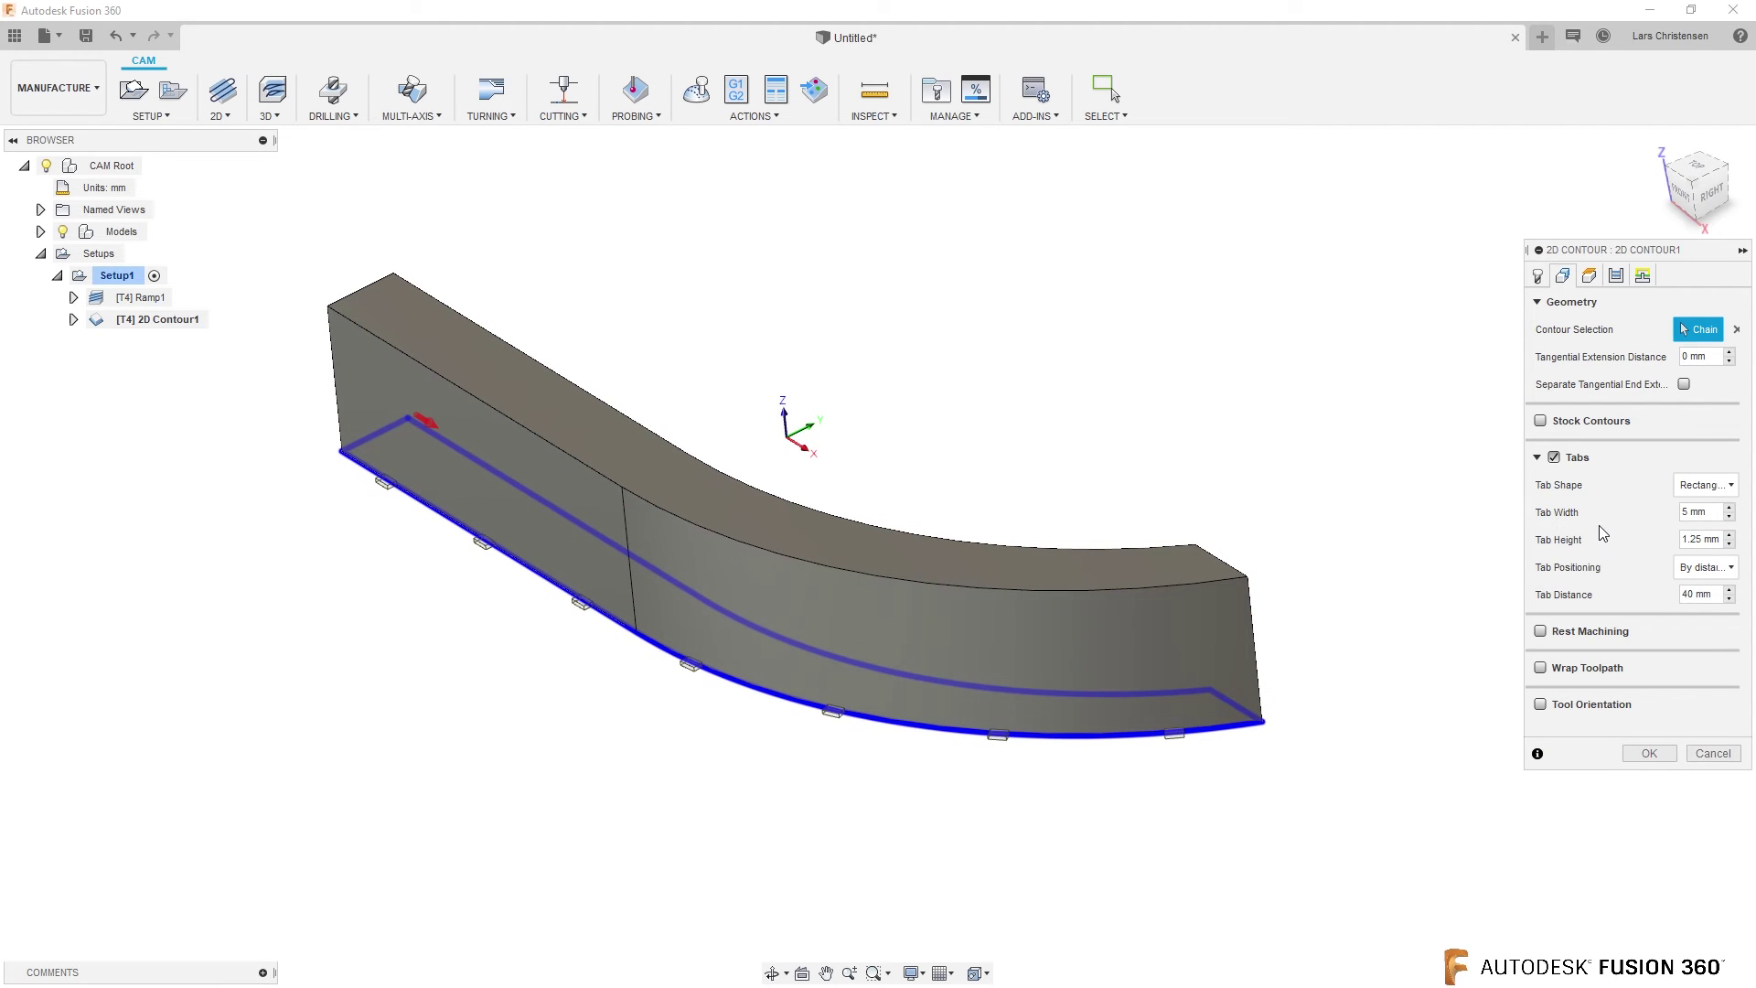
{"action": "left_click", "coordinate": [1729, 508]}
{"action": "left_click", "coordinate": [1730, 535]}
{"action": "mouse_move", "coordinate": [1006, 658]}
{"action": "middle_mouse_down", "text": "shift"}
{"action": "mouse_move", "coordinate": [671, 662]}
{"action": "mouse_move", "coordinate": [430, 608]}
{"action": "mouse_move", "coordinate": [564, 665]}
{"action": "middle_mouse_up", "text": "shift"}
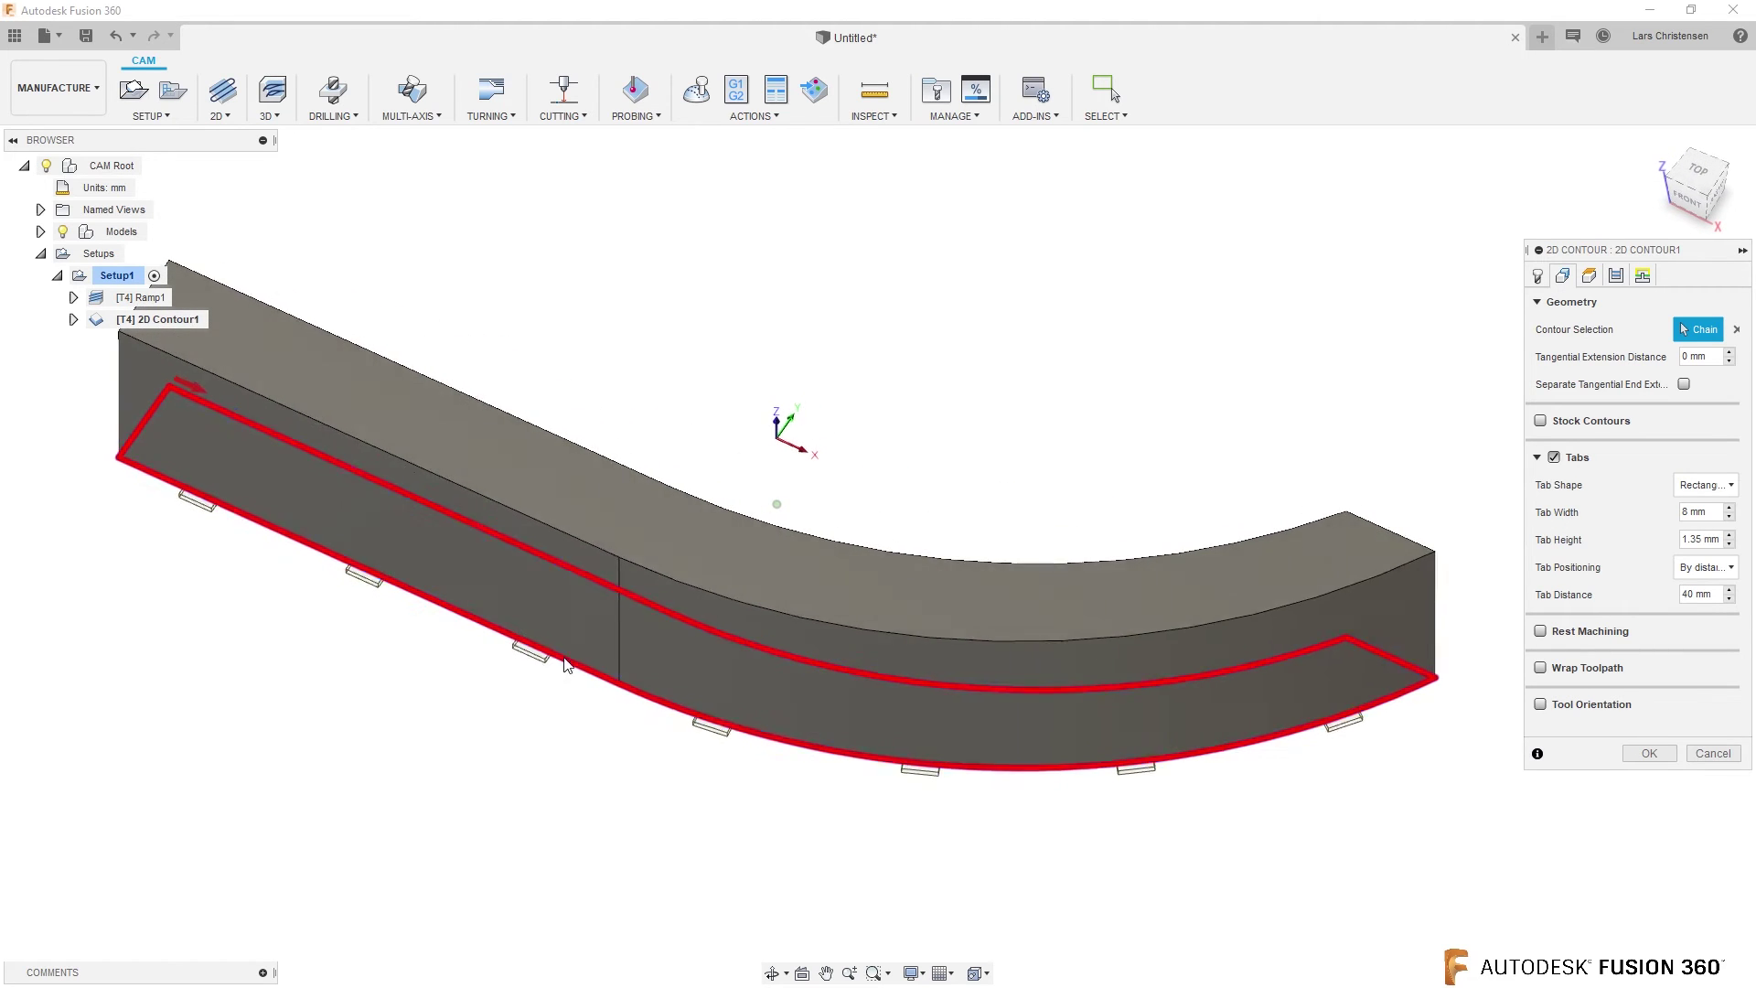
Set the distance between the 2D Contour's tabs to 25 mm
{"action": "left_click", "coordinate": [1730, 599]}
{"action": "left_click", "coordinate": [1730, 599]}
{"action": "left_click", "coordinate": [1730, 599]}
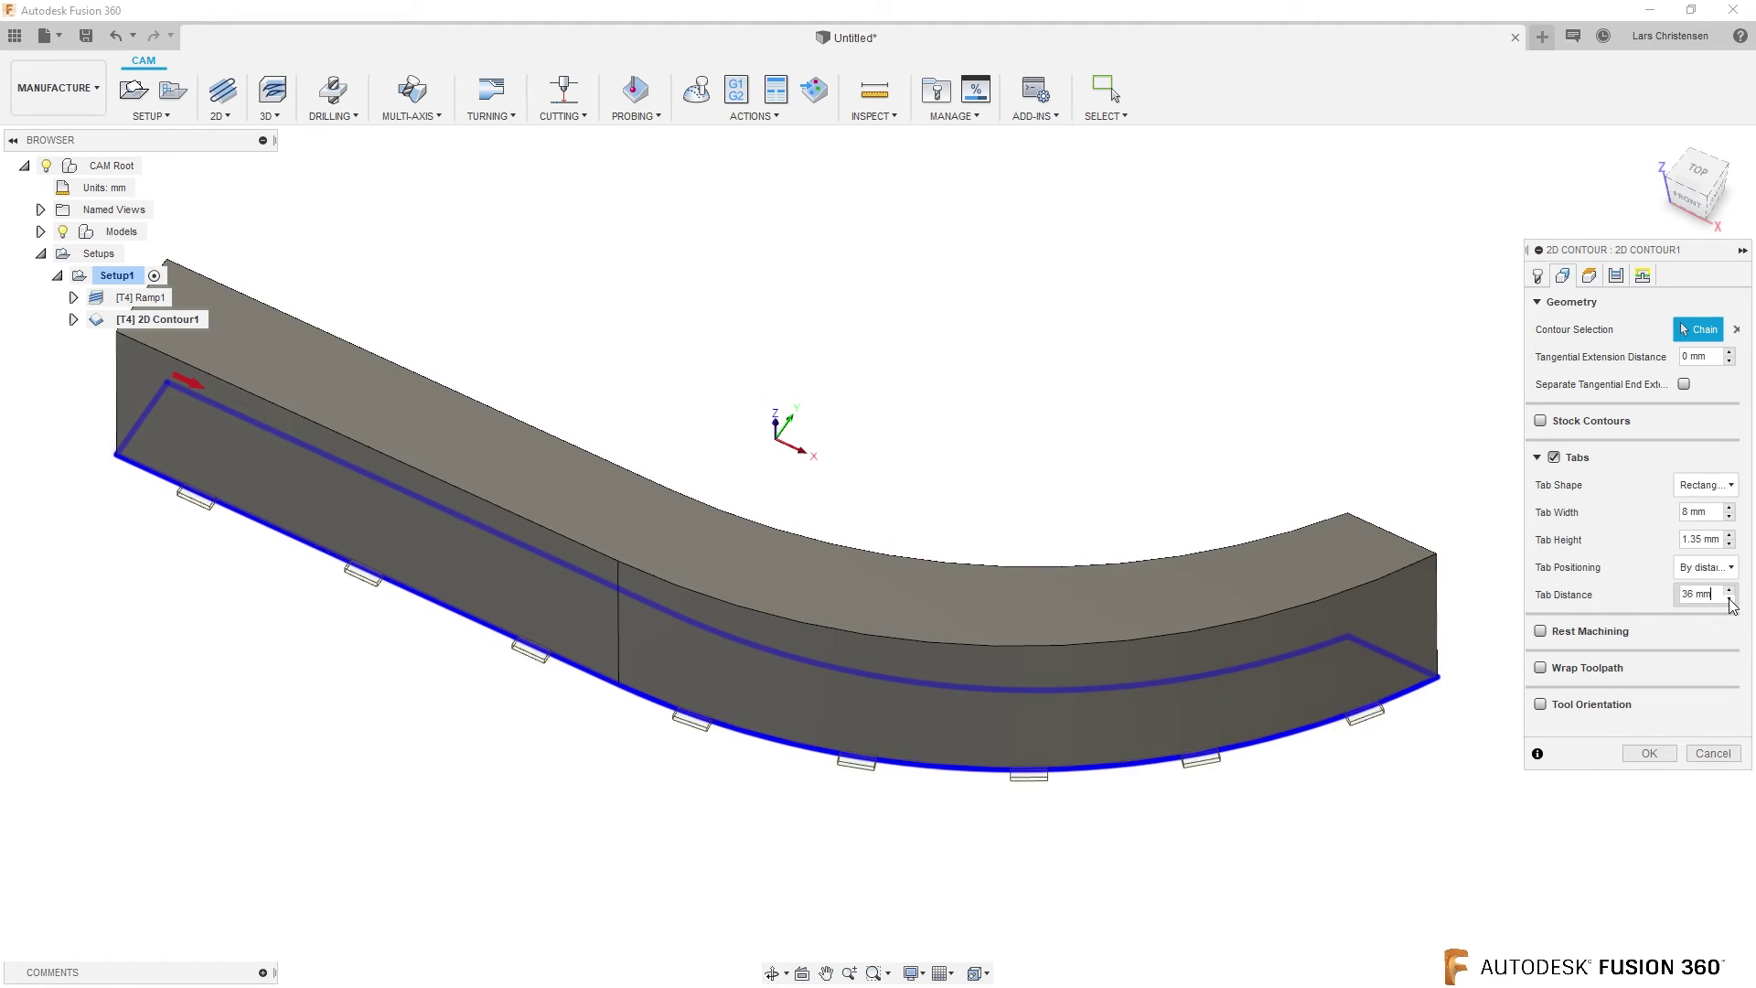
{"action": "type", "text": "25"}
{"action": "left_click", "coordinate": [1699, 543]}
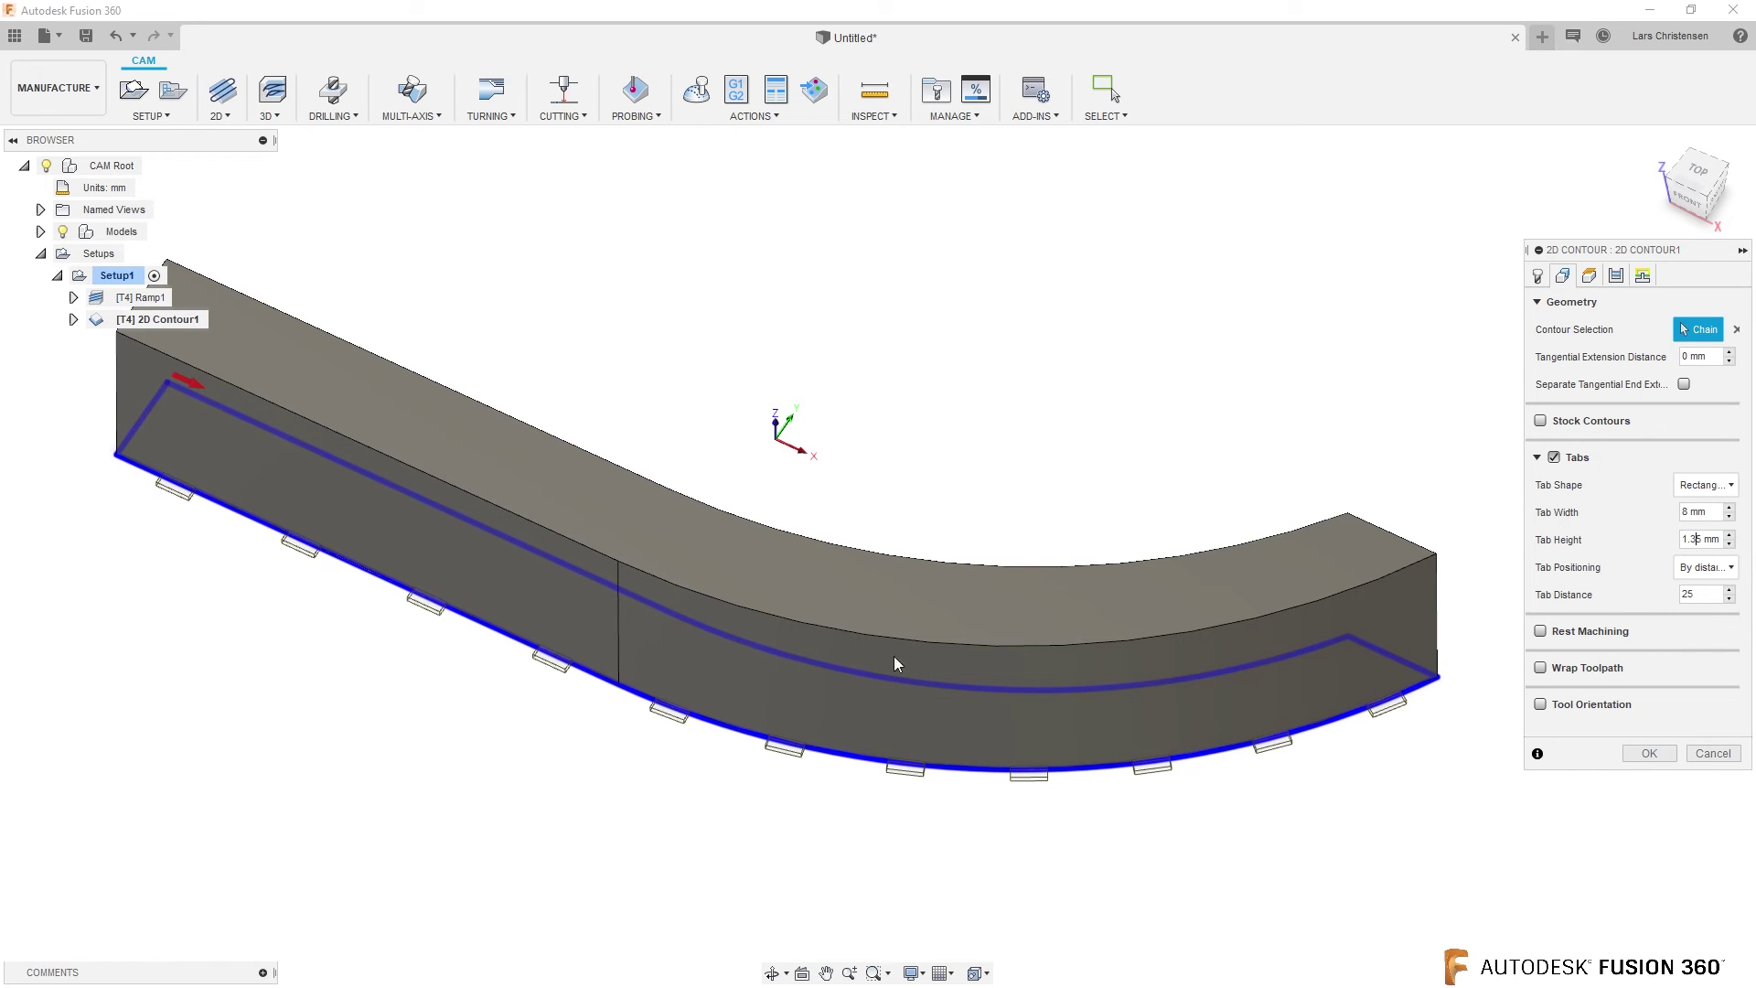
{"action": "middle_click_drag", "start_coordinate": [462, 651], "coordinate": [1050, 721], "text": "shift"}
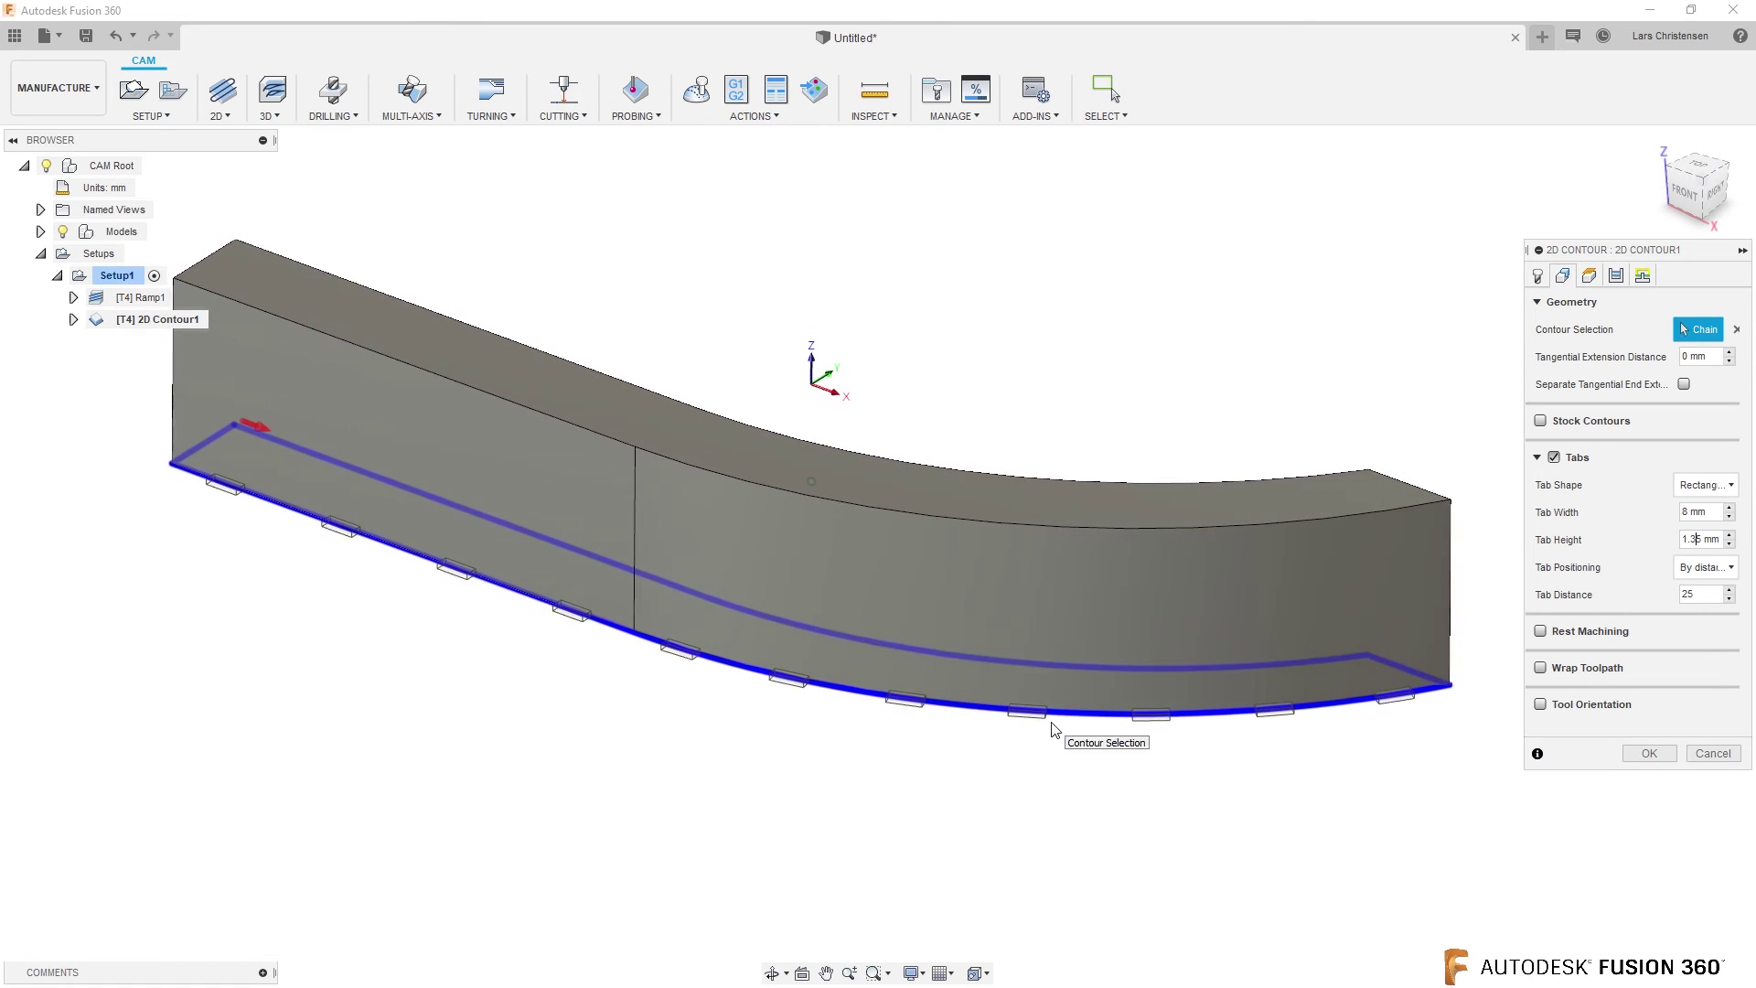
Enable multiple depths for the 2D Contour and generate the toolpath
{"action": "left_click", "coordinate": [1617, 276]}
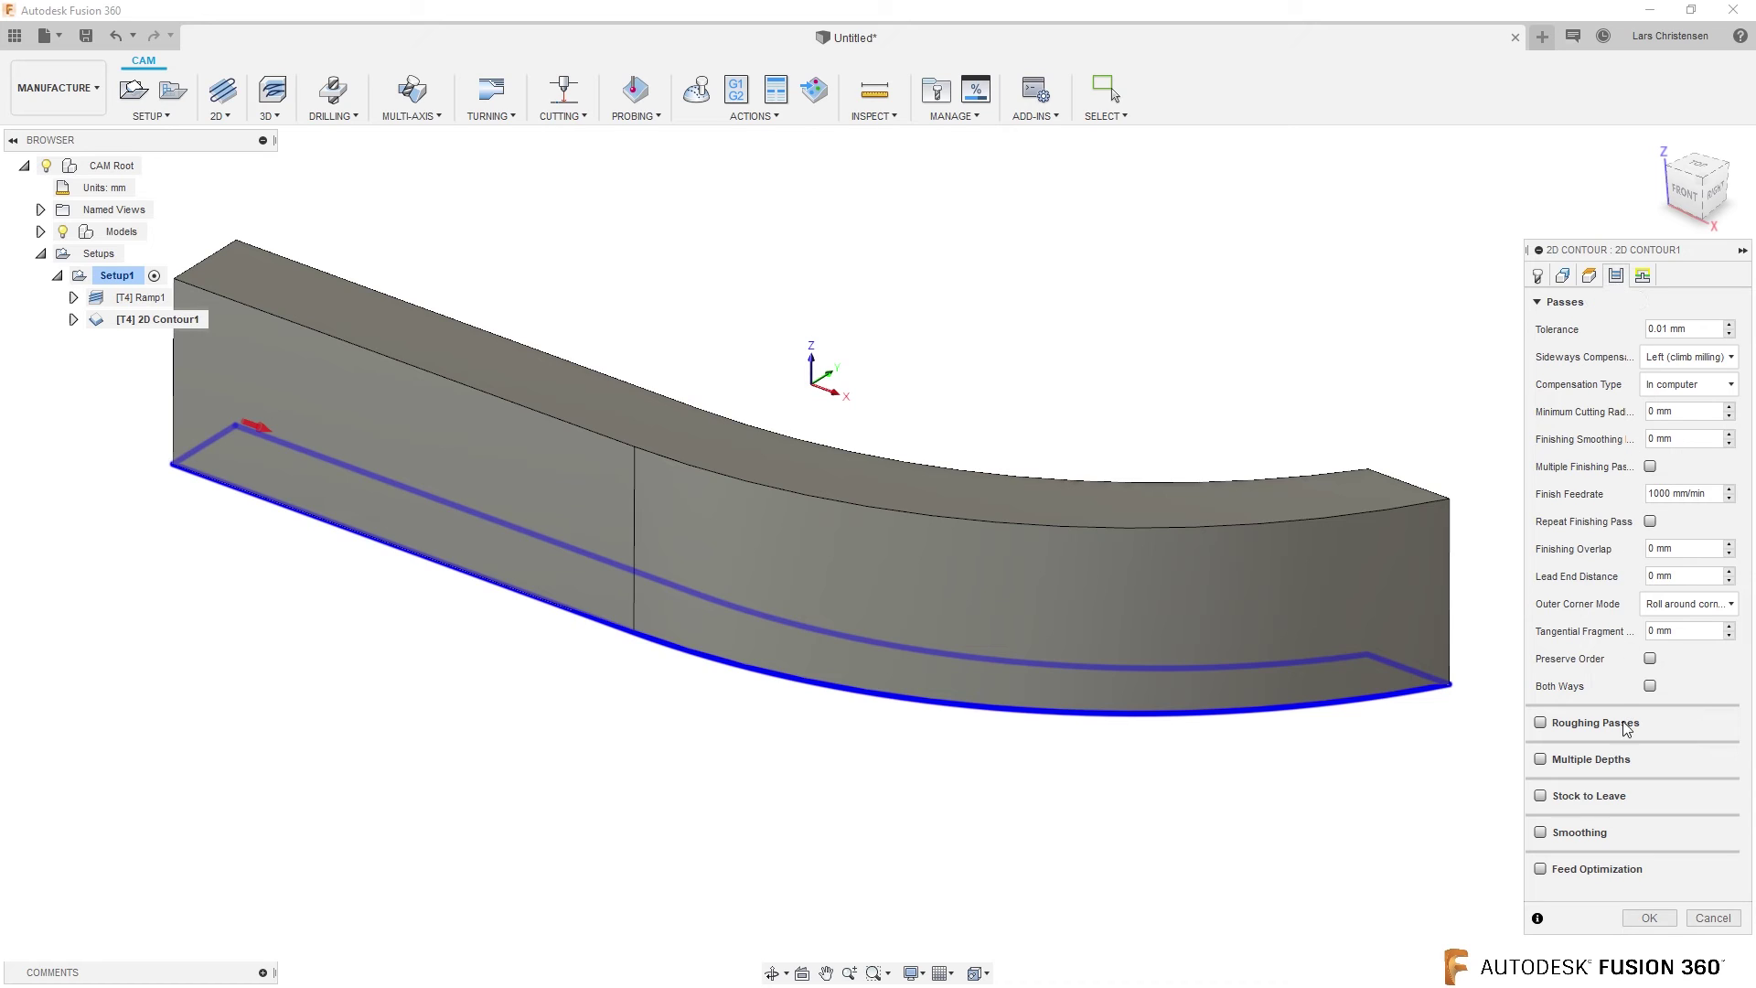
{"action": "left_click", "coordinate": [1542, 760]}
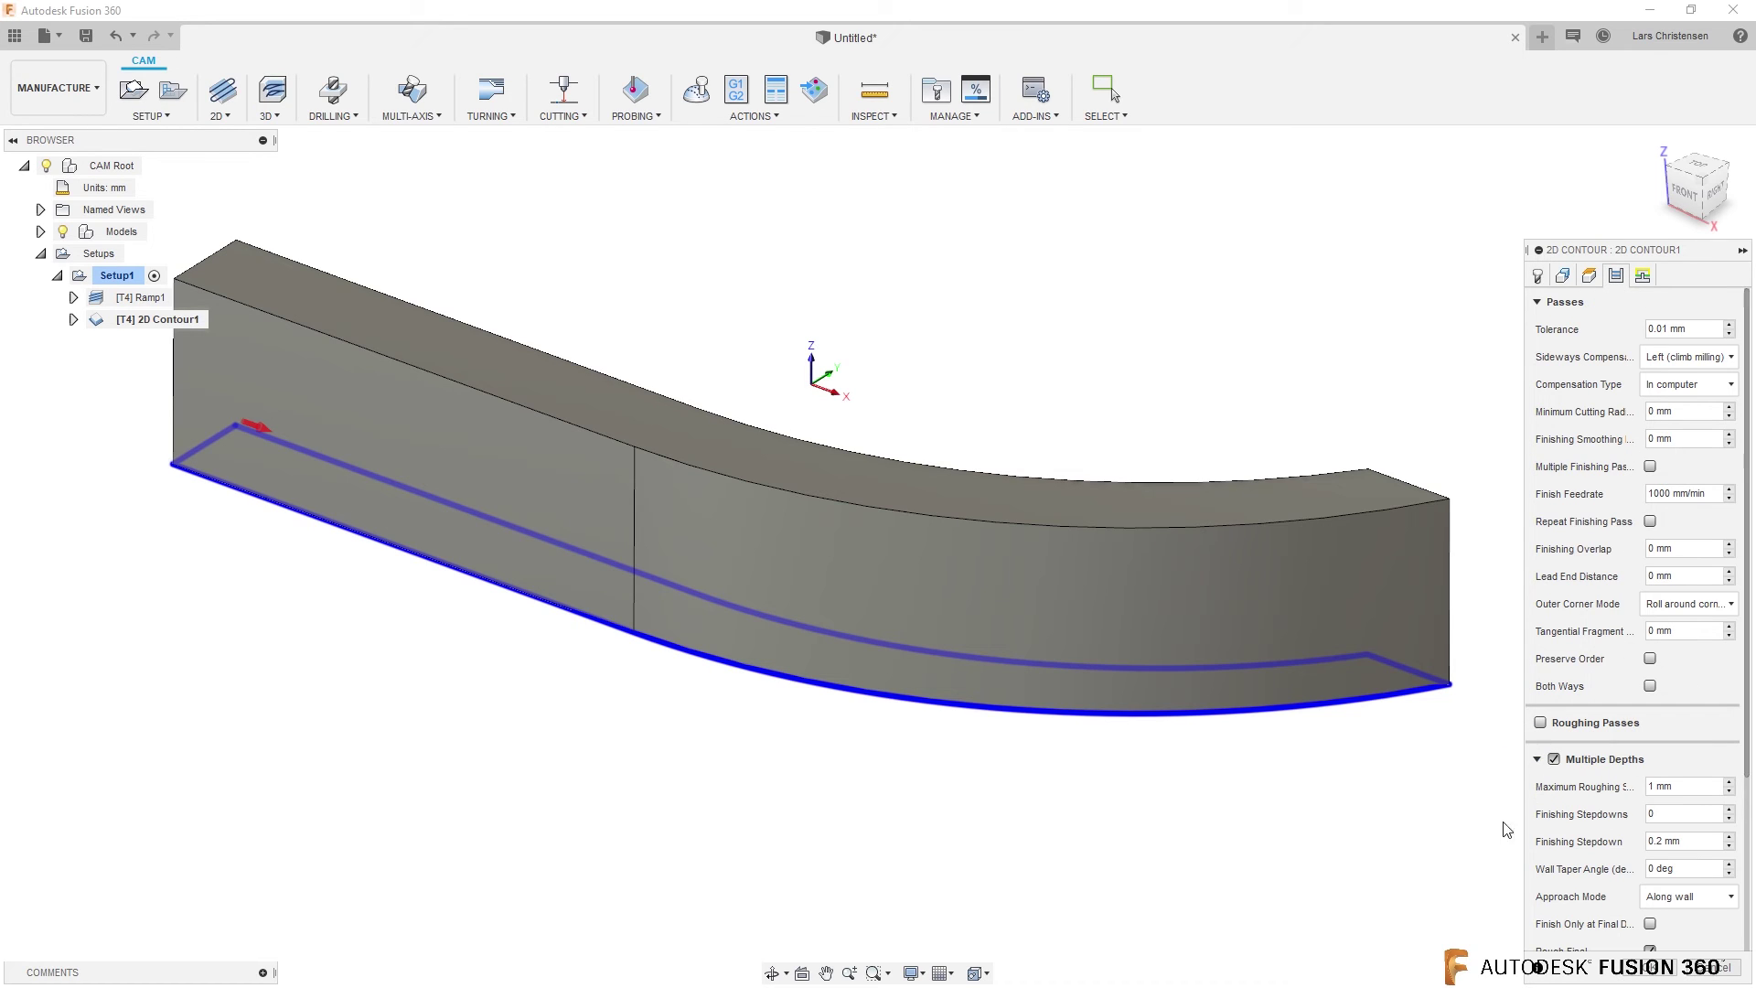
{"action": "left_click_drag", "start_coordinate": [1681, 842], "coordinate": [1581, 854]}
{"action": "left_click", "coordinate": [1645, 967]}
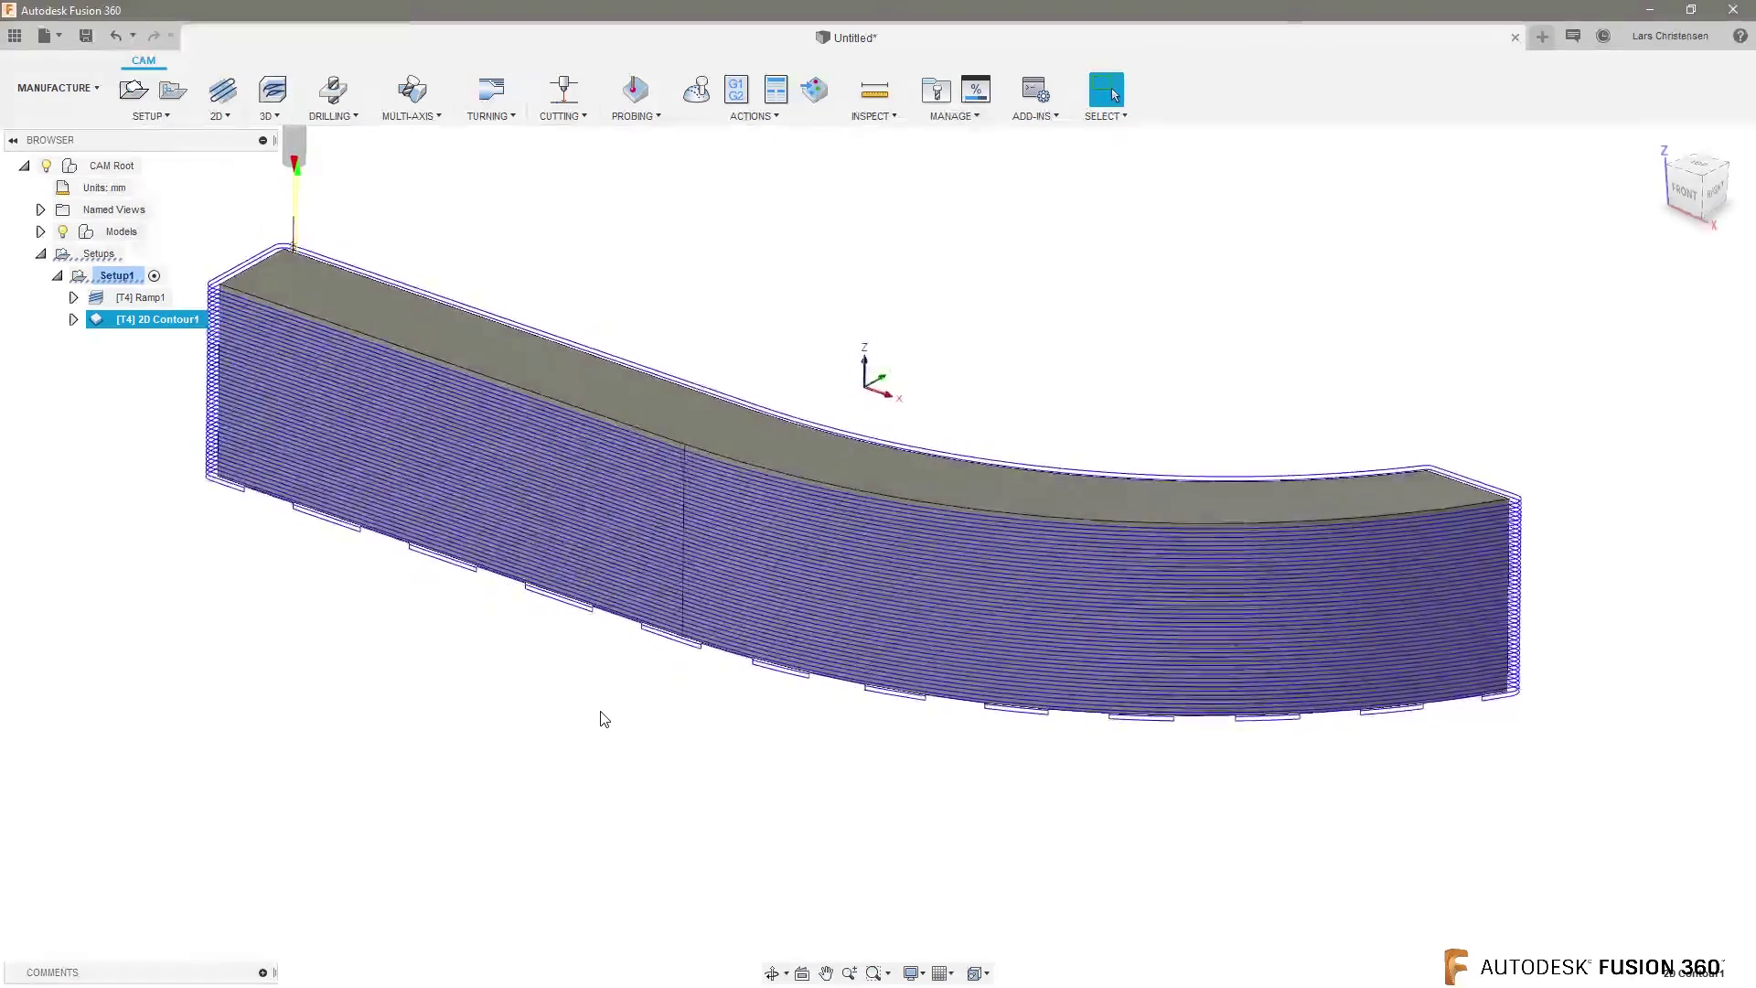
Examine the tab moves of the 2D Contour toolpath along the bar's lower edge
{"action": "middle_click_drag", "start_coordinate": [600, 713], "coordinate": [616, 682], "text": "shift"}
{"action": "scroll", "coordinate": [620, 663], "scroll_direction": "up", "scroll_amount": 5}
{"action": "scroll", "coordinate": [603, 655], "scroll_direction": "up", "scroll_amount": 10}
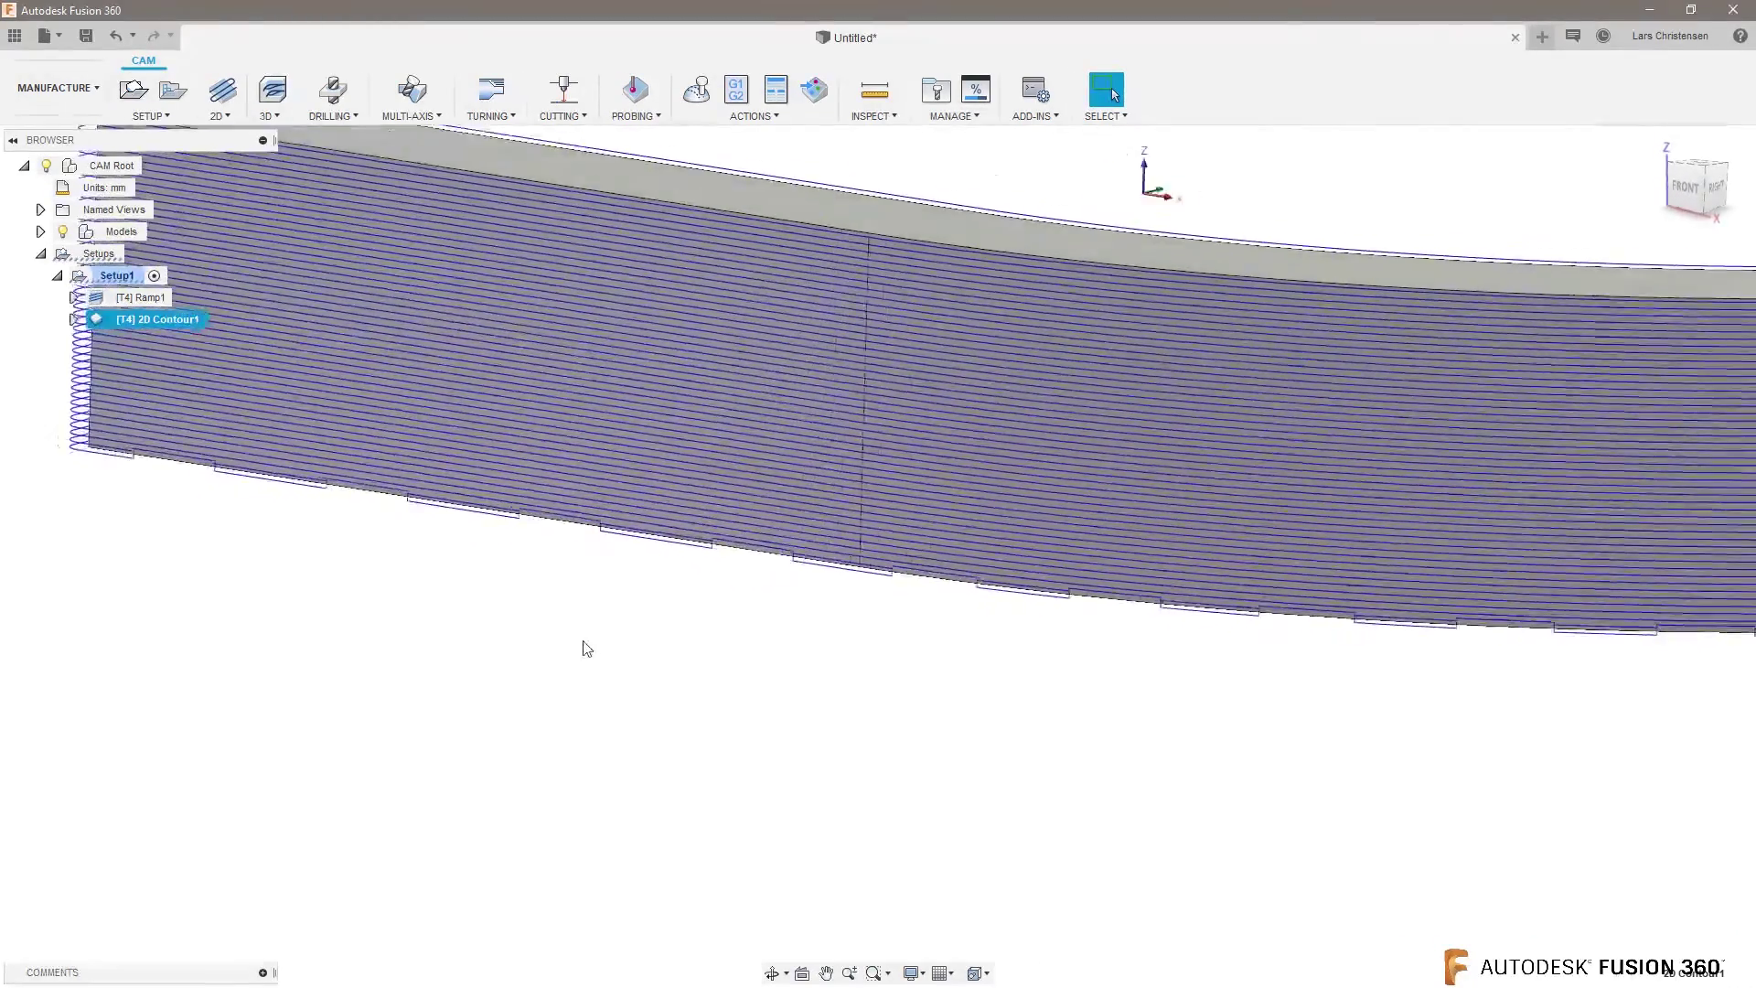
{"action": "scroll", "coordinate": [426, 512], "scroll_direction": "up", "scroll_amount": 1}
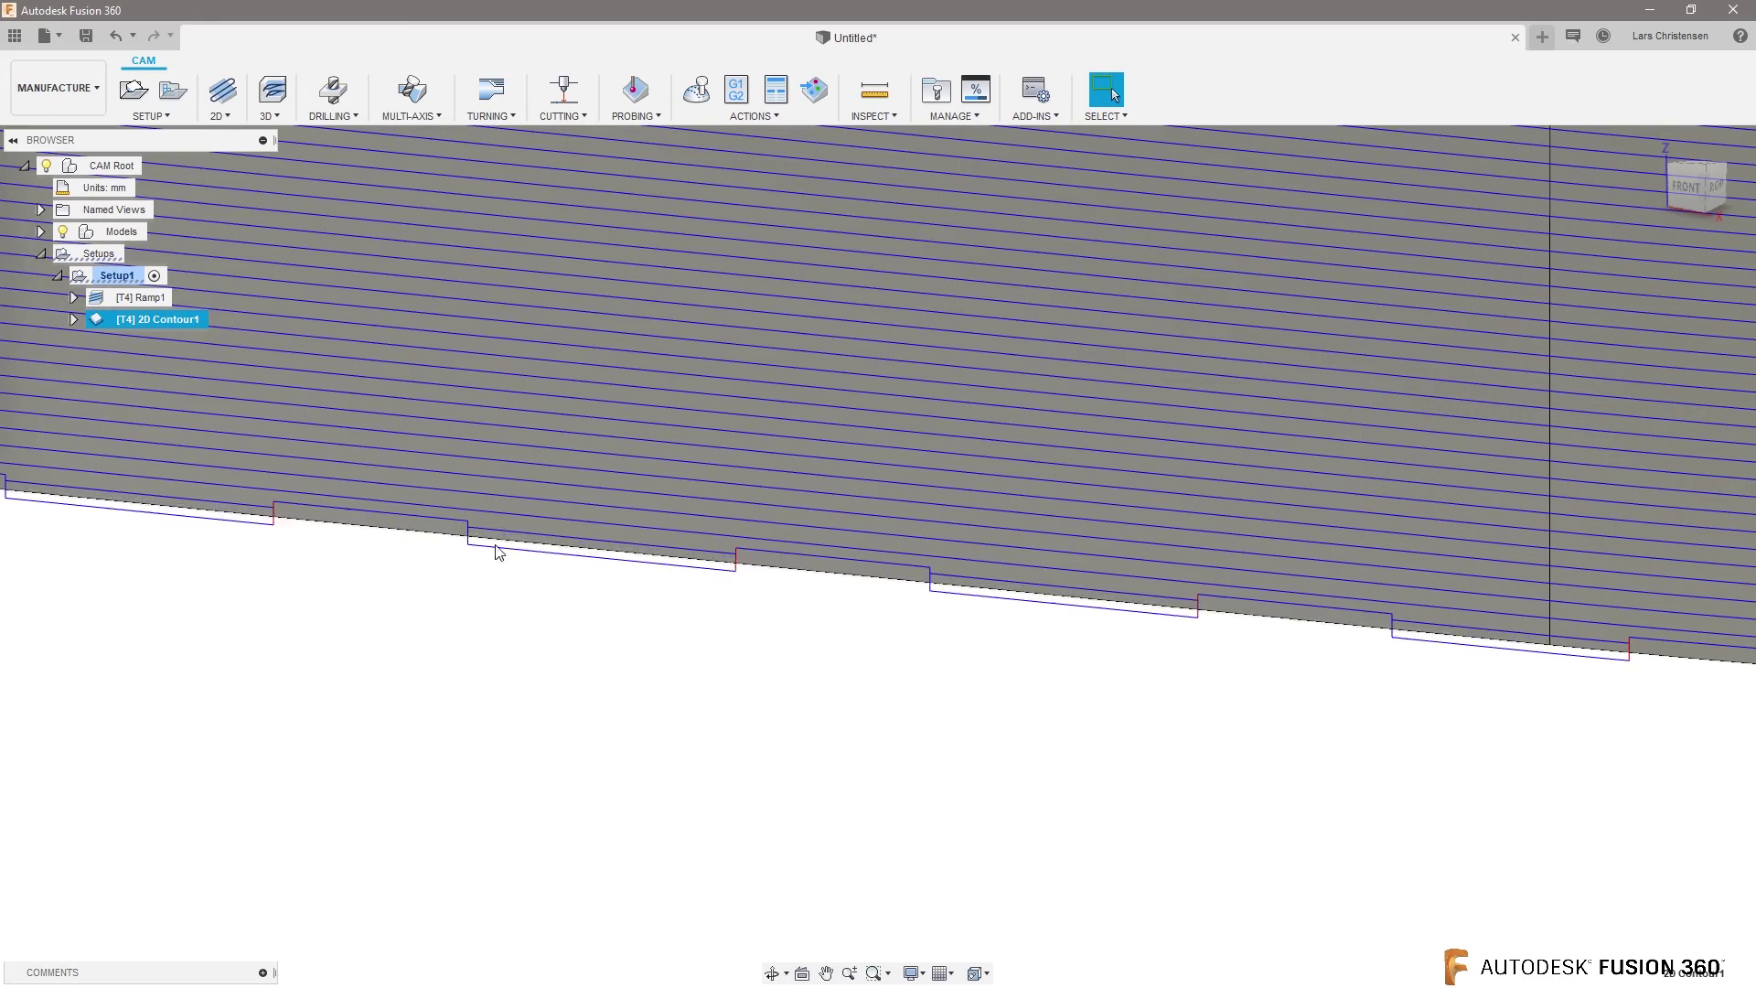
{"action": "scroll", "coordinate": [823, 826], "scroll_direction": "down", "scroll_amount": 1}
{"action": "key", "text": "F6"}
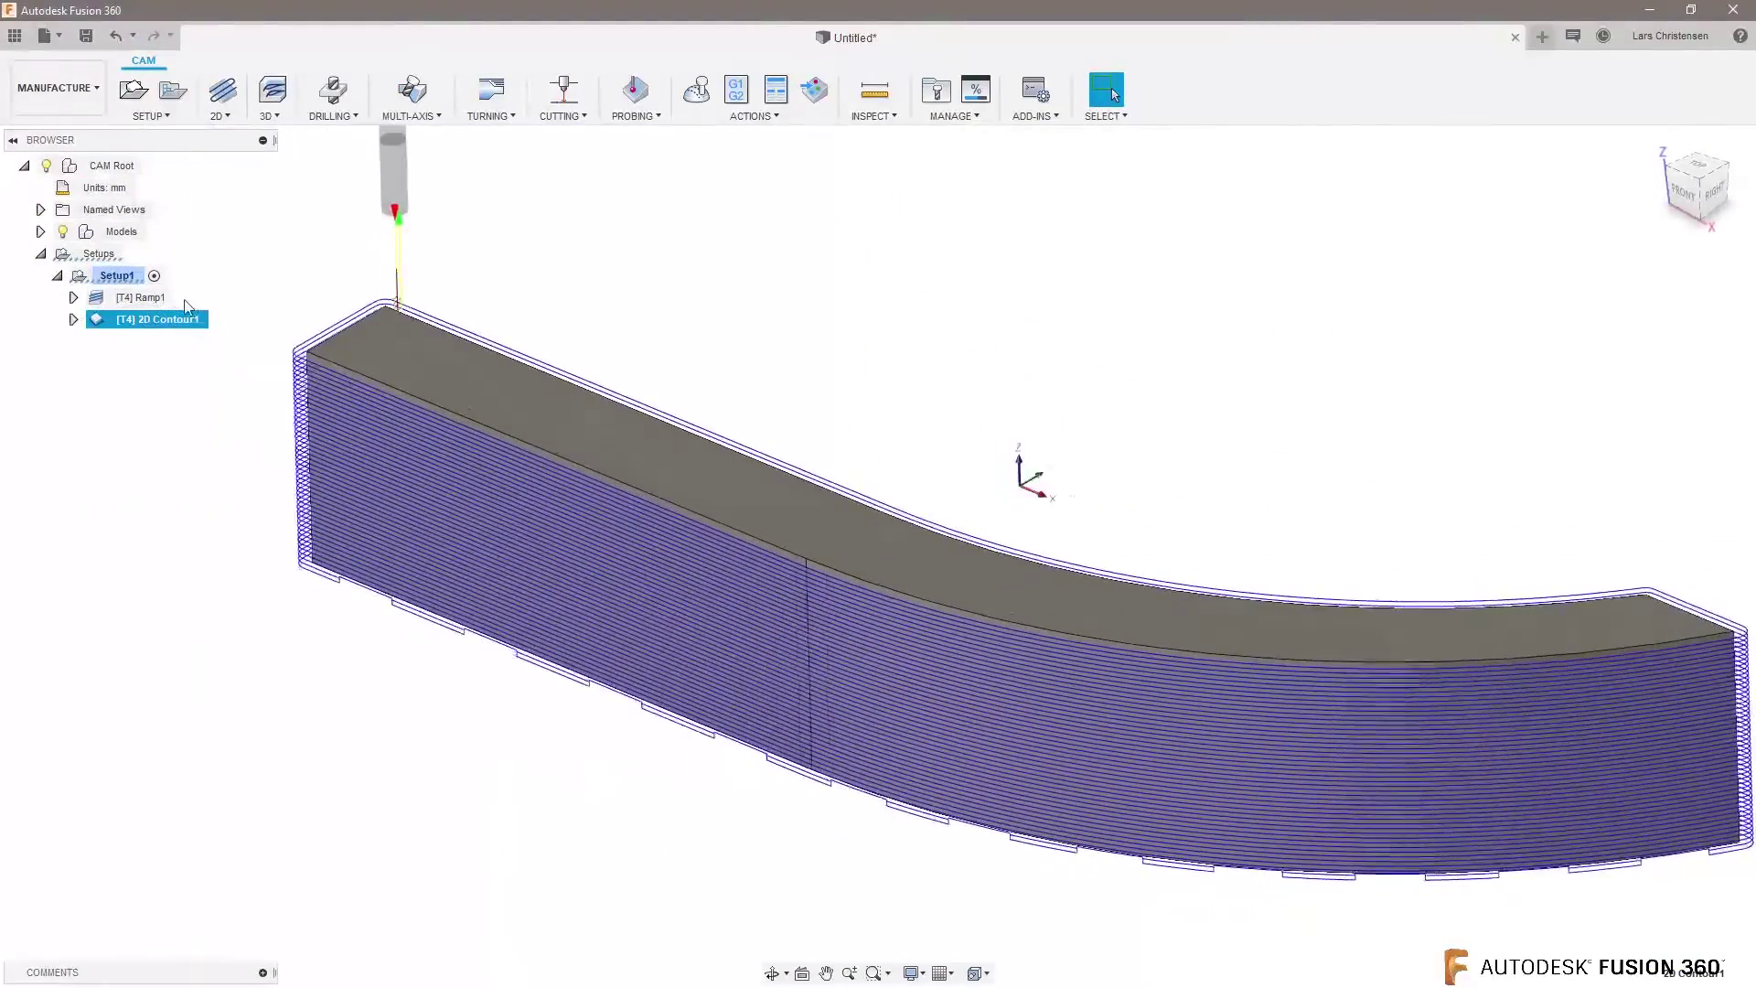
Compare the Ramp toolpath with the 2D Contour toolpath on the bar
{"action": "left_click", "coordinate": [147, 298]}
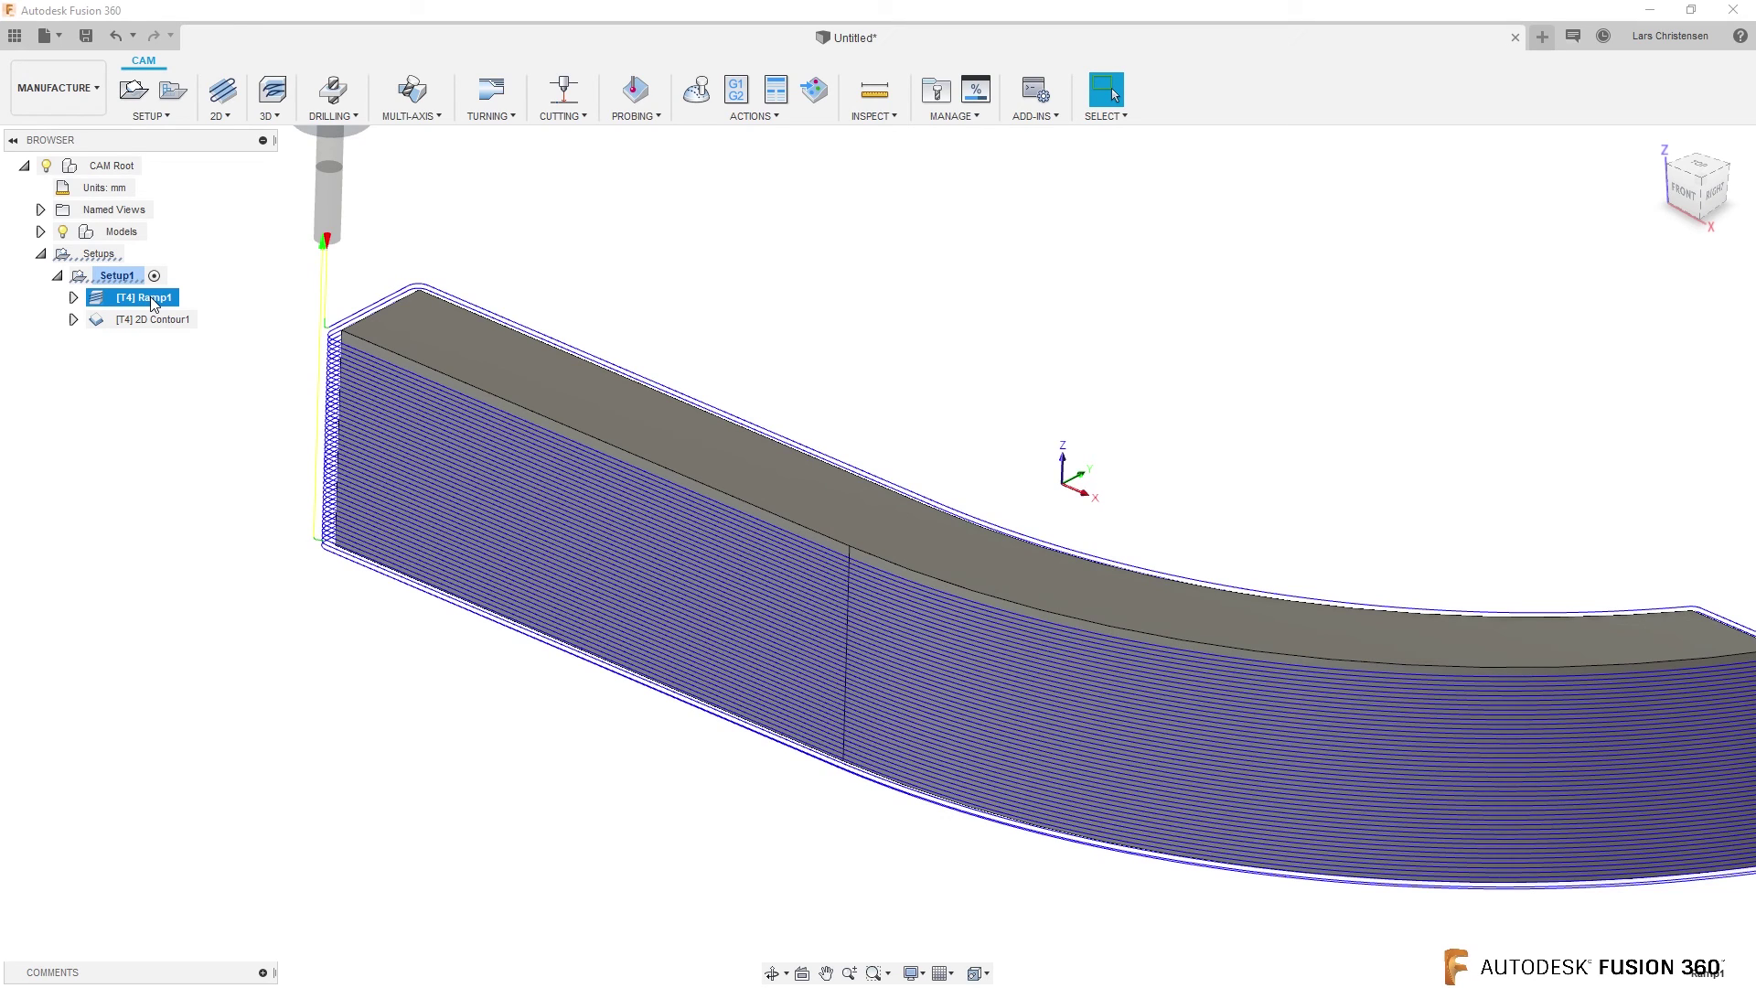
{"action": "left_click", "coordinate": [151, 320]}
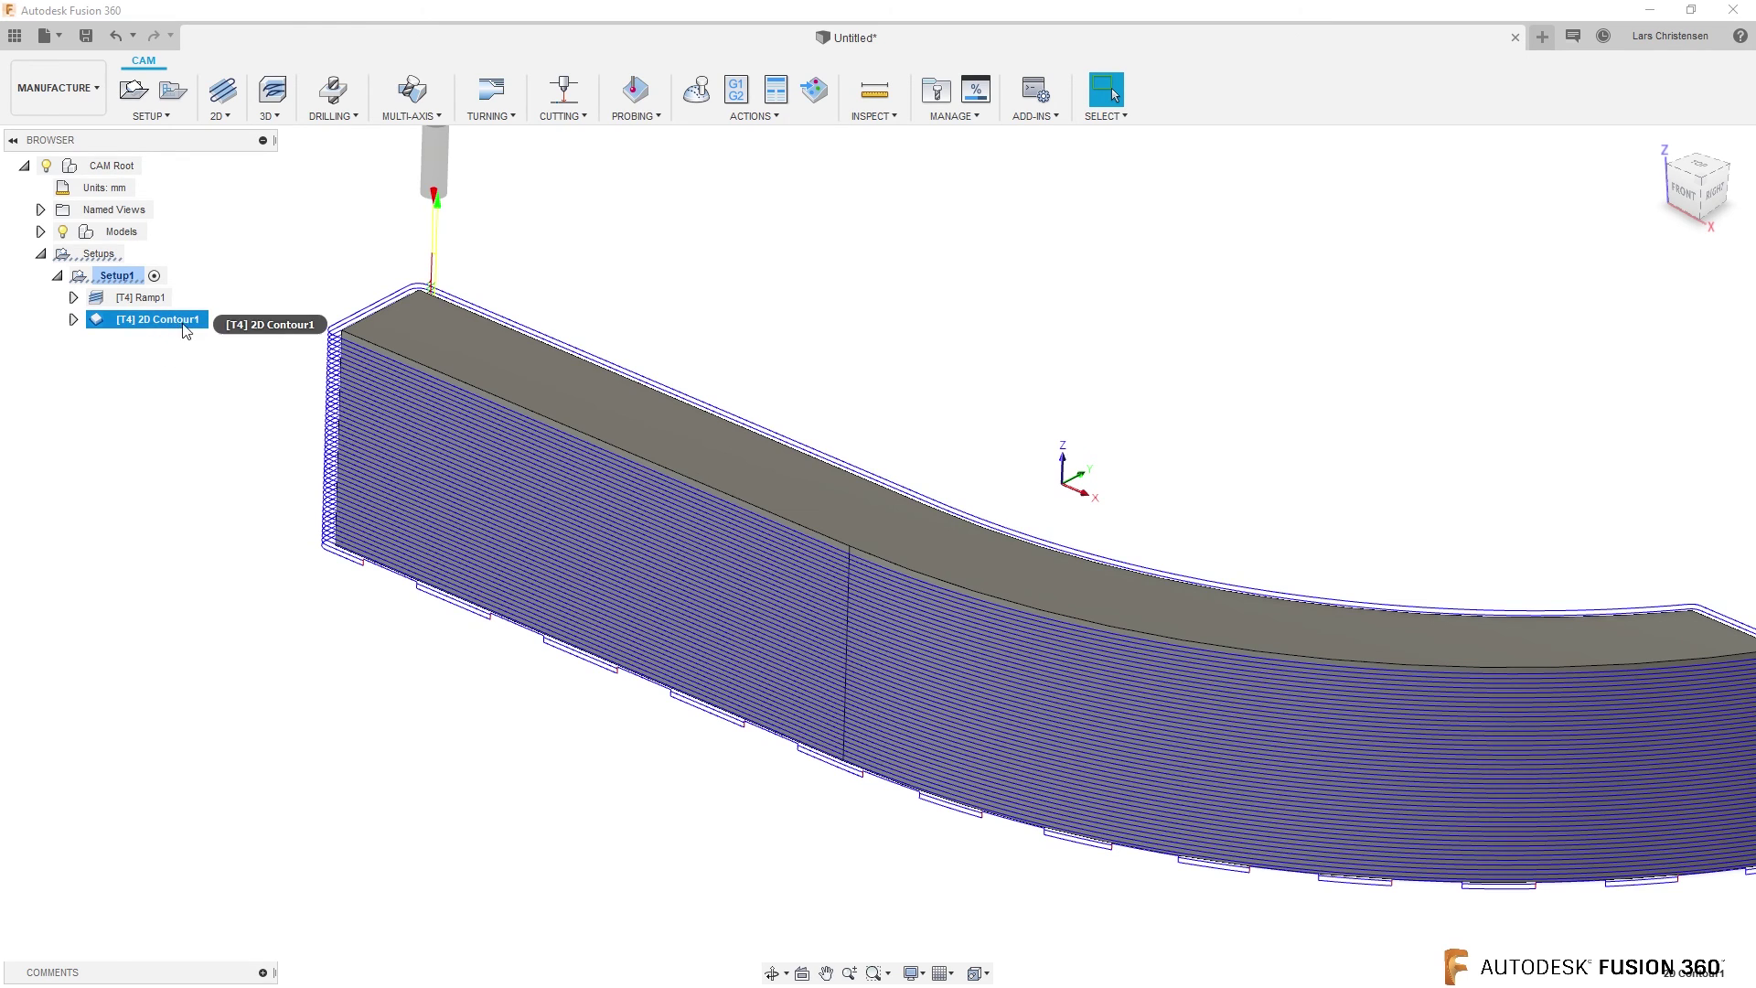
{"action": "key", "text": "F6"}
Examine the 2D Contour's entry and step-down moves at the end of the bar's straight section
{"action": "middle_click_drag", "start_coordinate": [195, 337], "coordinate": [1203, 698], "text": "shift"}
{"action": "scroll", "coordinate": [1122, 622], "scroll_direction": "up", "scroll_amount": 5}
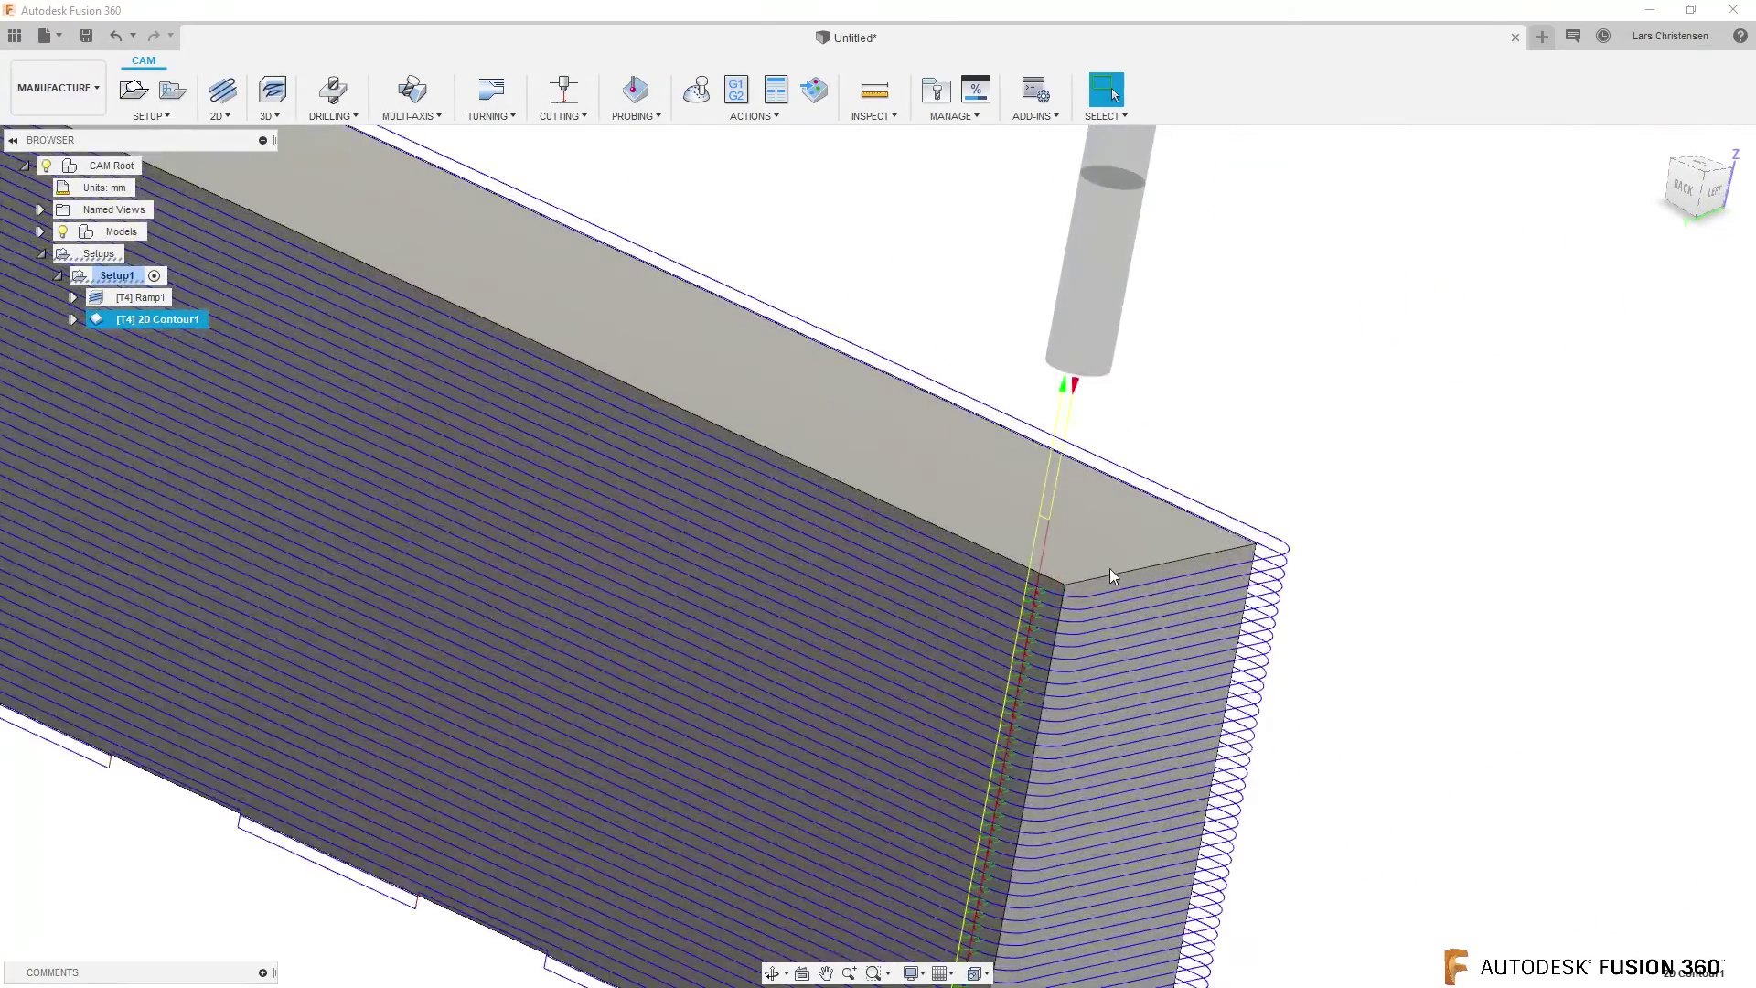
{"action": "scroll", "coordinate": [1101, 571], "scroll_direction": "up", "scroll_amount": 5}
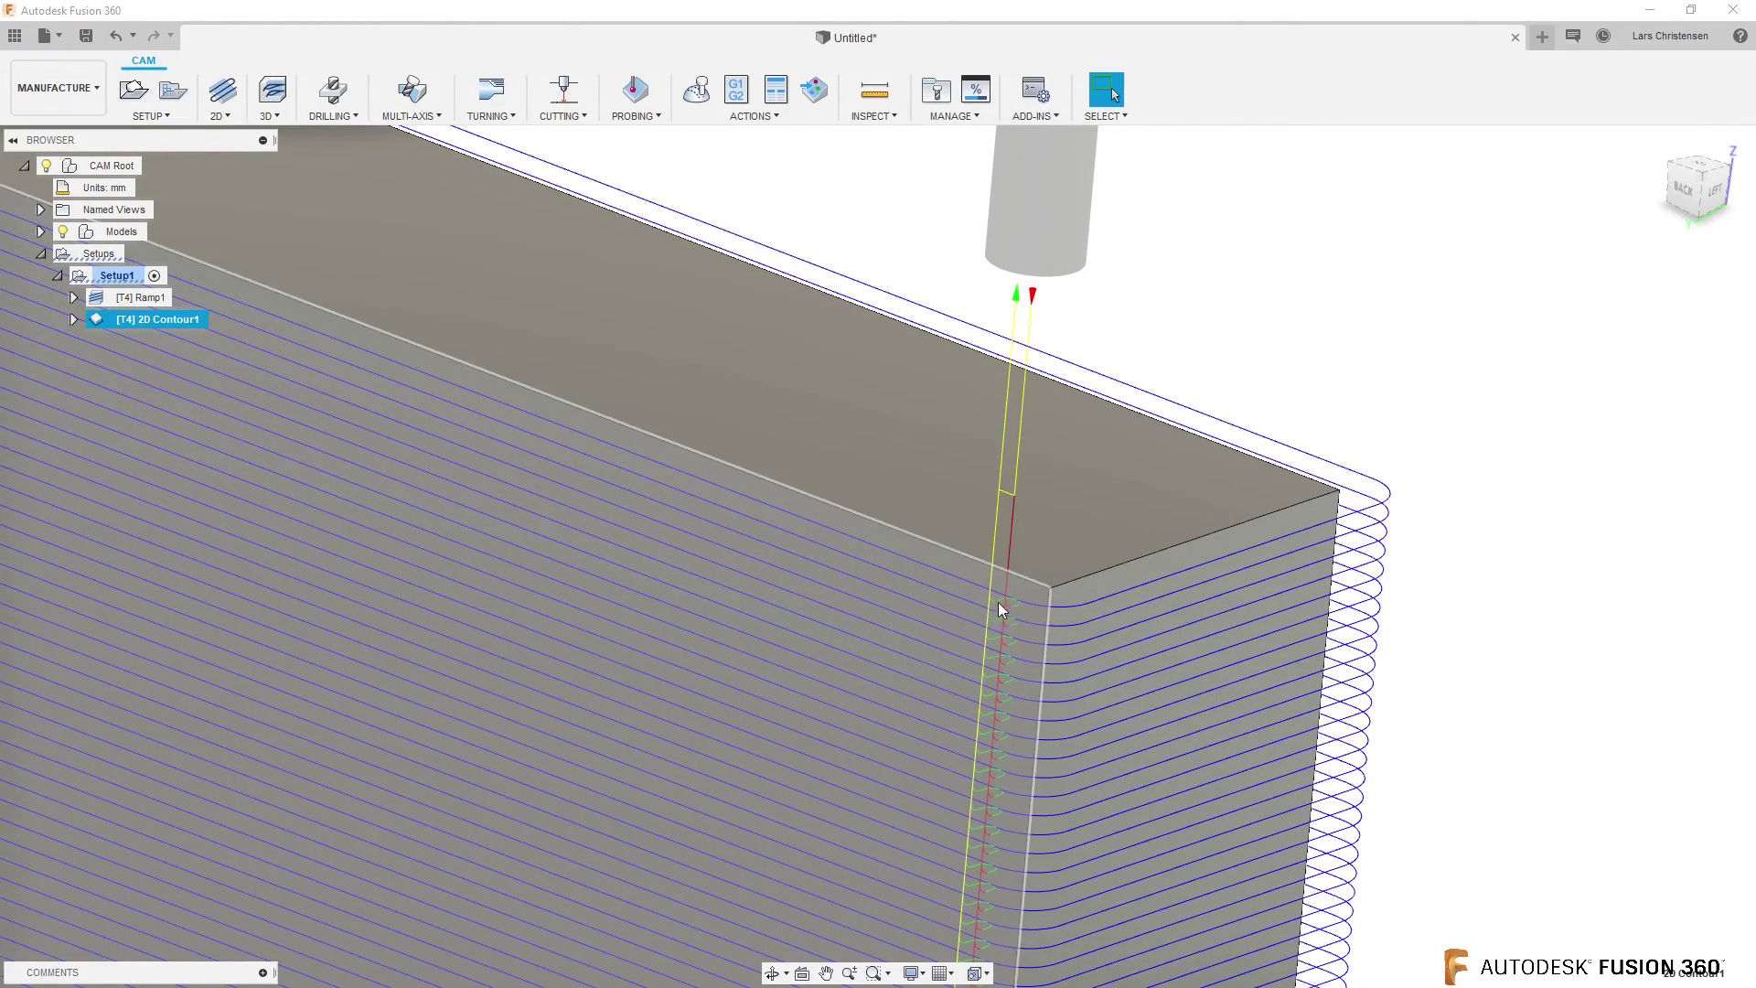
{"action": "scroll", "coordinate": [1028, 612], "scroll_direction": "down", "scroll_amount": 10}
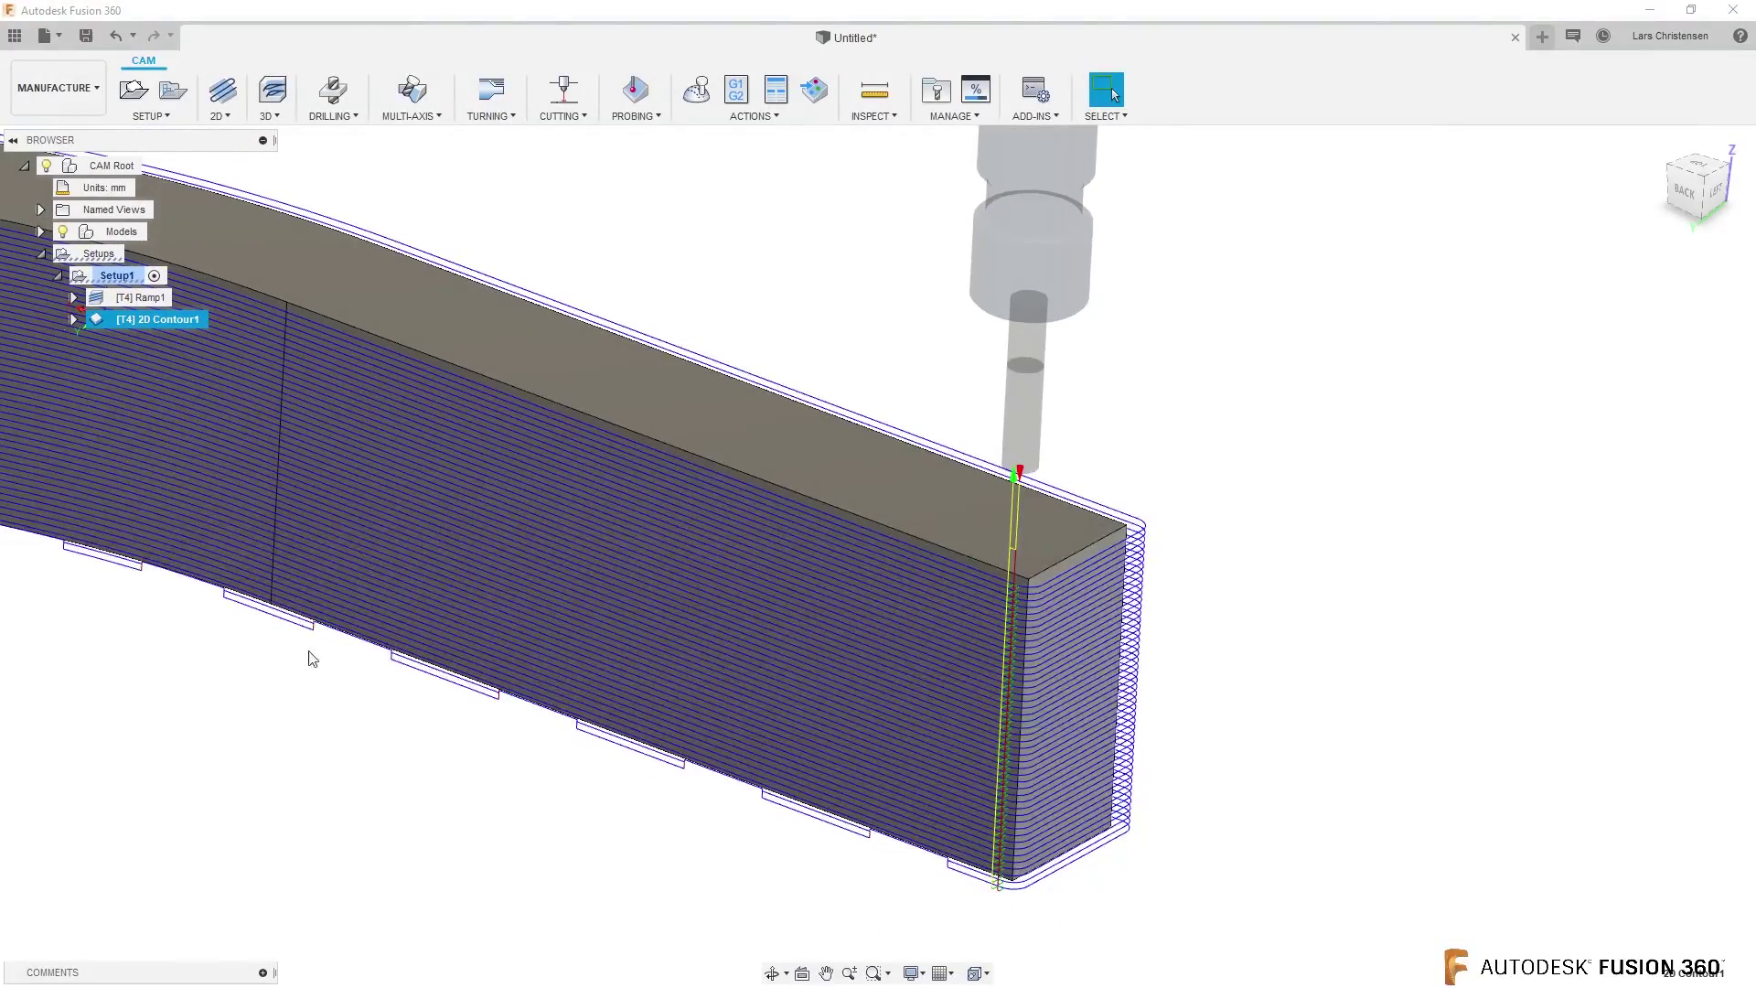
{"action": "middle_click_drag", "start_coordinate": [431, 729], "coordinate": [323, 277], "text": "shift"}
{"action": "left_click", "coordinate": [565, 804]}
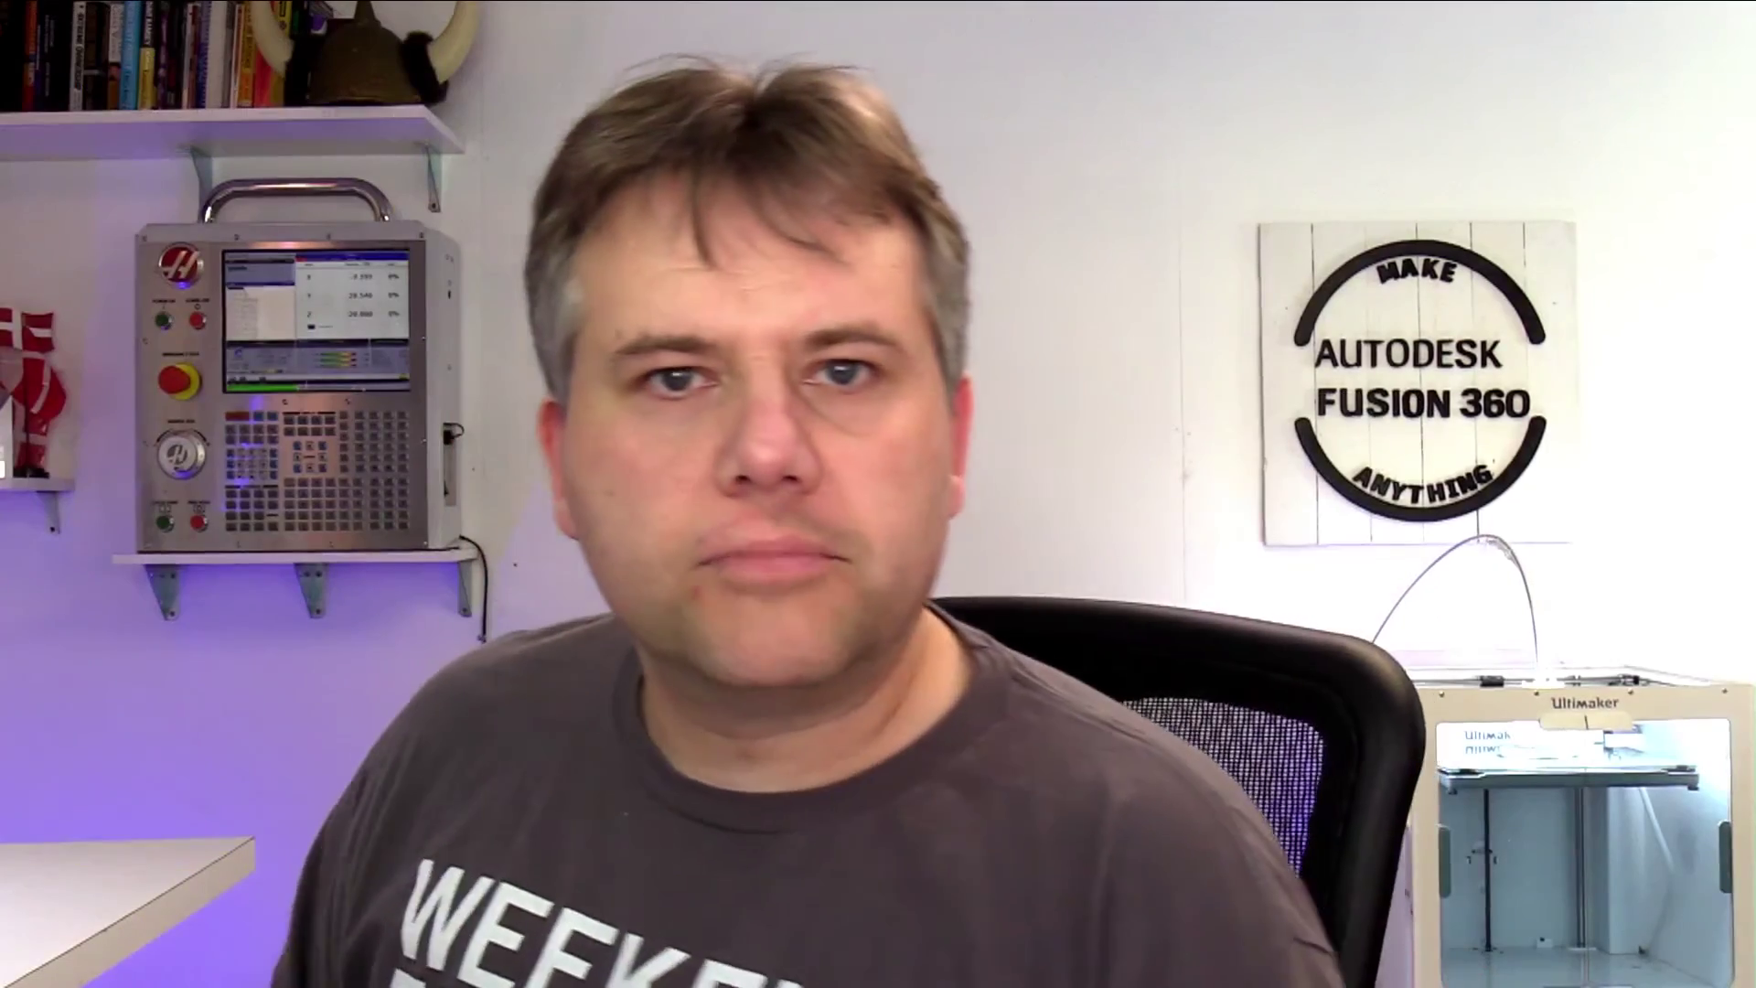